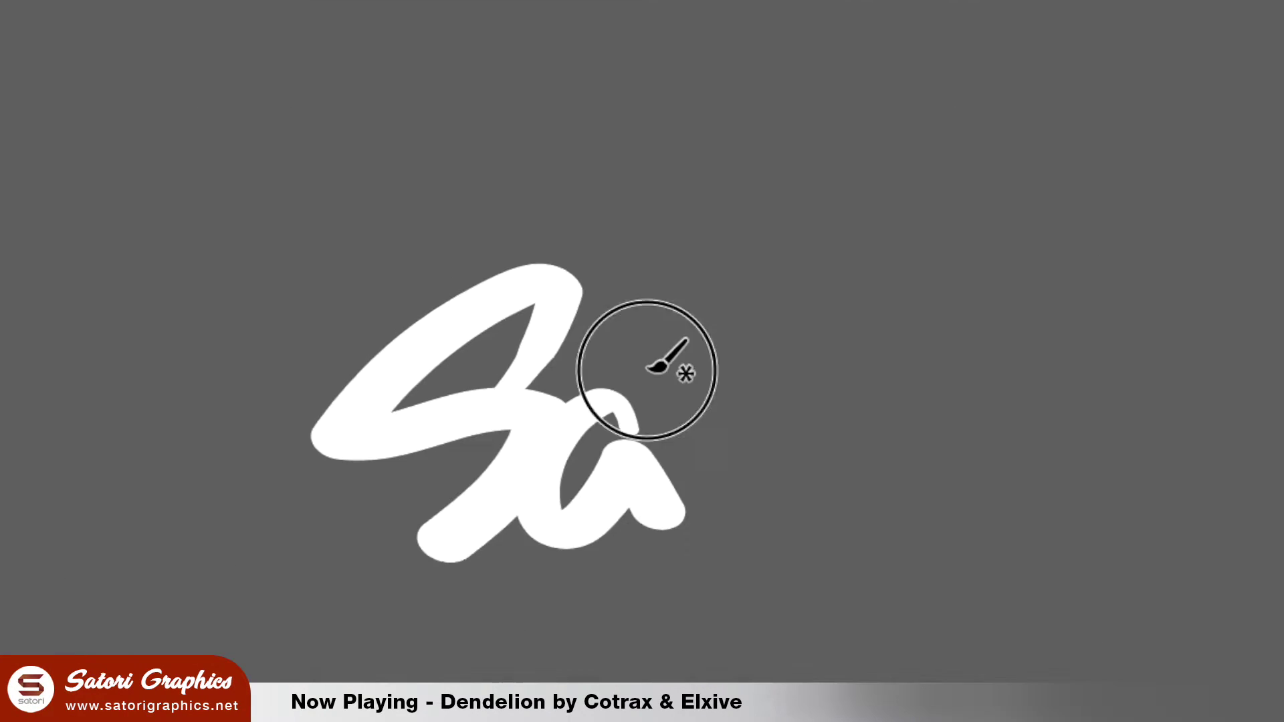
Brush the letters after 'Sa' and a long t crossbar sweeping across 'ori'.
{"action": "mouse_move", "coordinate": [500, 341]}
{"action": "left_mouse_down"}
{"action": "mouse_move", "coordinate": [529, 410]}
{"action": "mouse_move", "coordinate": [553, 369]}
{"action": "left_mouse_up"}
{"action": "mouse_move", "coordinate": [826, 521]}
{"action": "left_mouse_down"}
{"action": "mouse_move", "coordinate": [863, 401]}
{"action": "mouse_move", "coordinate": [919, 514]}
{"action": "left_mouse_up"}
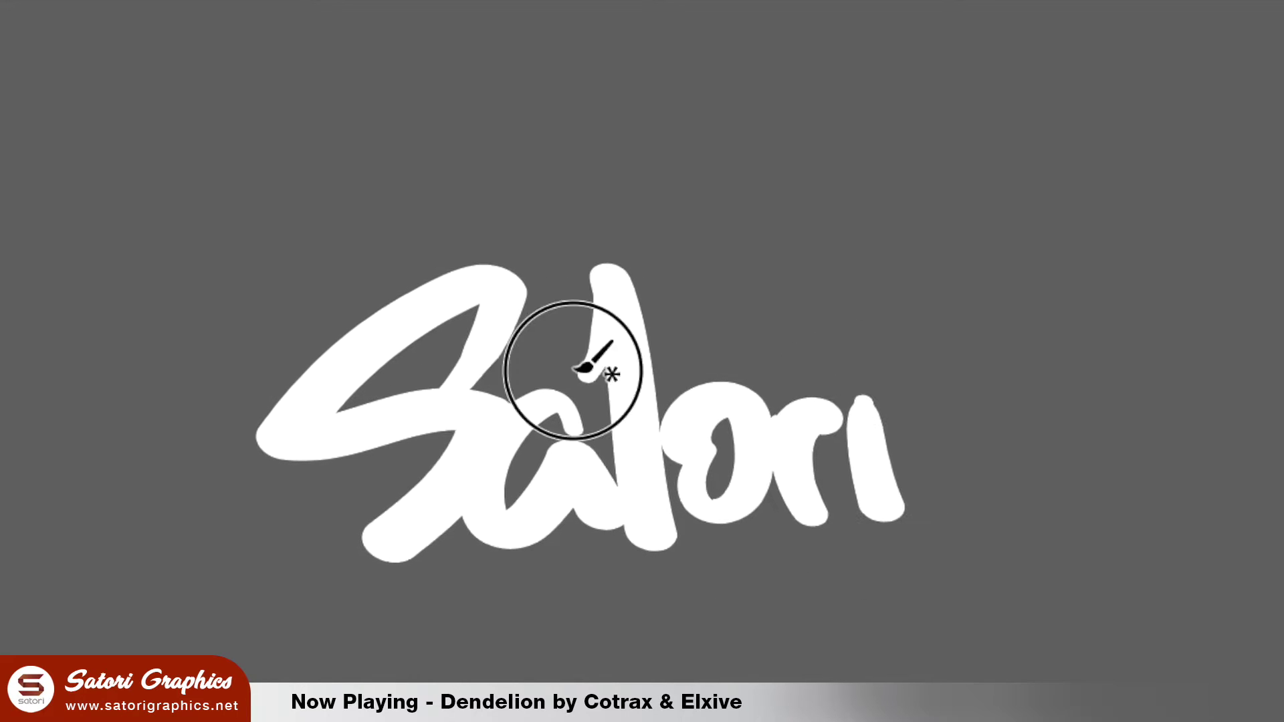
{"action": "left_click_drag", "start_coordinate": [462, 401], "coordinate": [1096, 220]}
Replace a heart-shaped first attempt with a plain oval dot above the i.
{"action": "left_click_drag", "start_coordinate": [844, 335], "coordinate": [866, 351]}
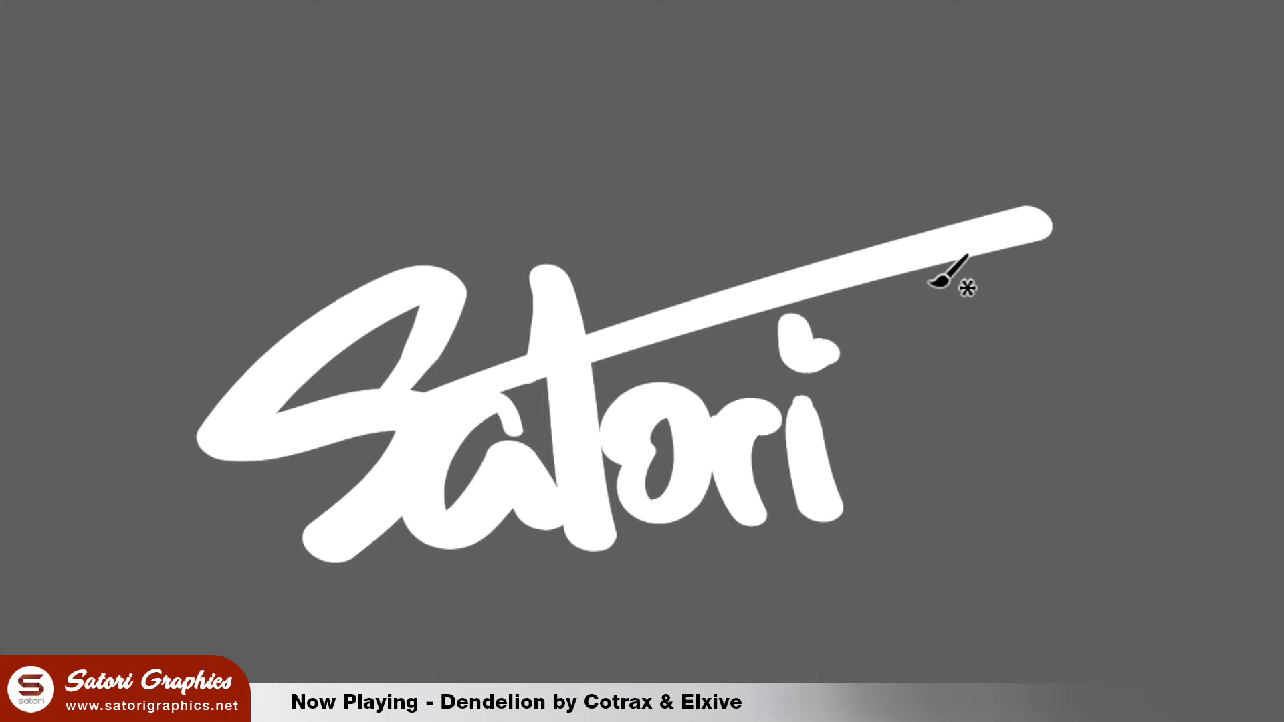
{"action": "key", "text": "ctrl+z"}
{"action": "left_click_drag", "start_coordinate": [714, 341], "coordinate": [721, 371]}
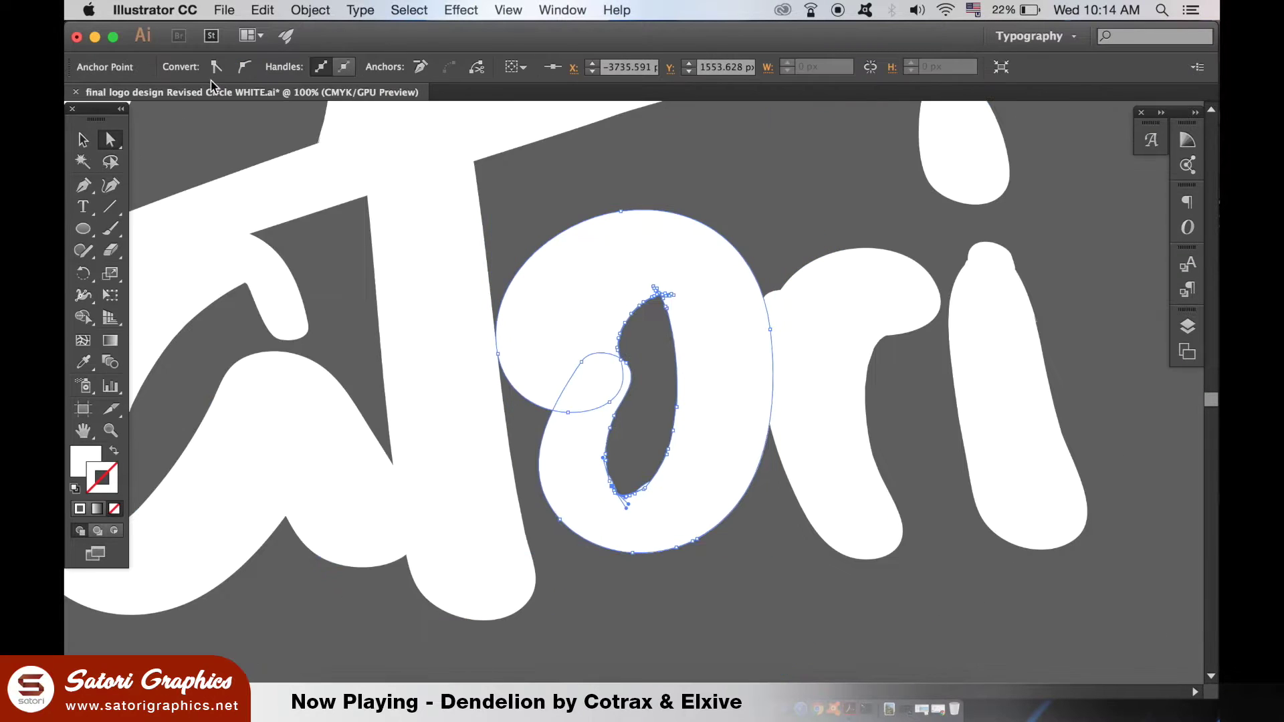
Simplify the path of the o letter's outline.
{"action": "left_click", "coordinate": [310, 9]}
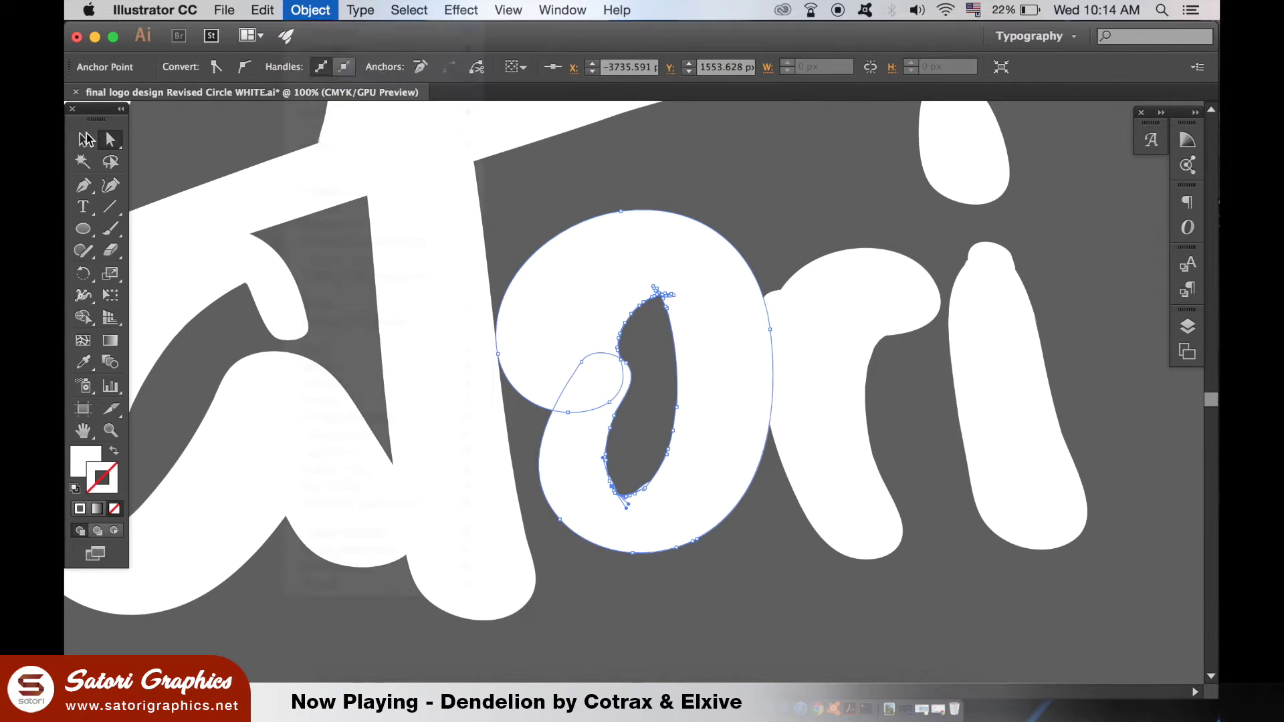
{"action": "left_click", "coordinate": [560, 435]}
{"action": "left_click", "coordinate": [1132, 379]}
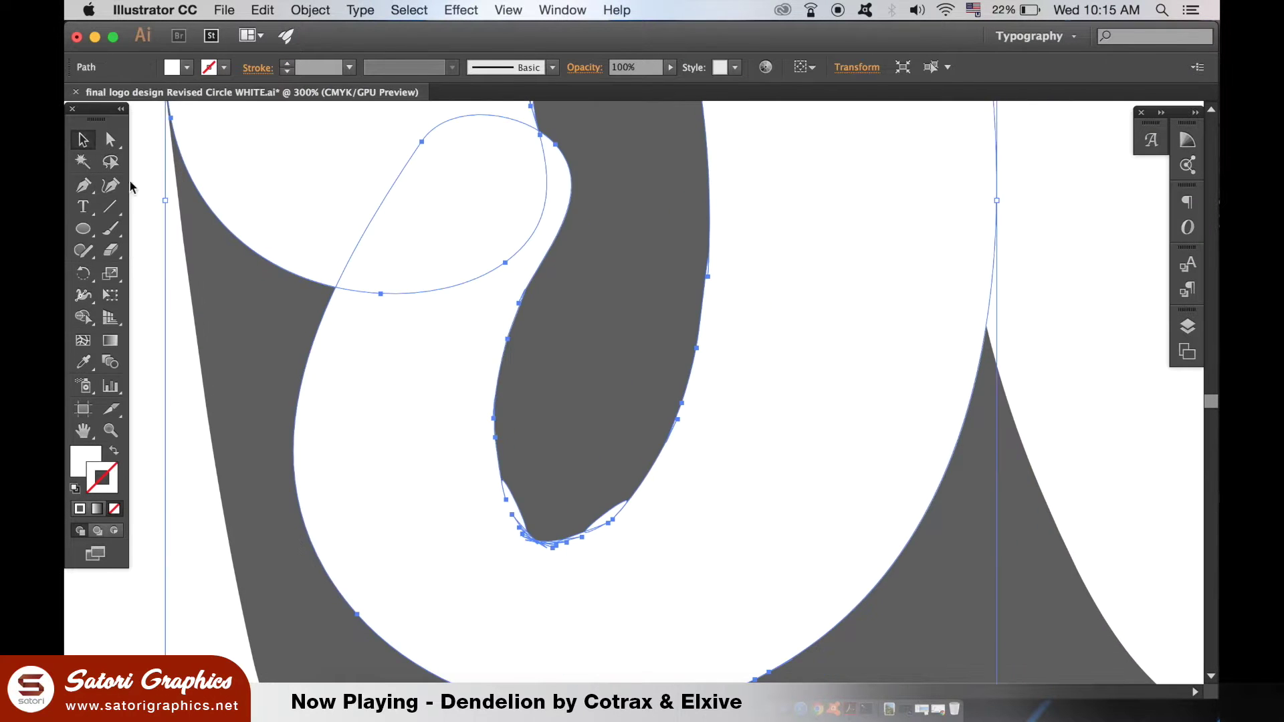
{"action": "key", "text": "ctrl+shift+a"}
Pen-draw a closed filler shape inside the o's counter.
{"action": "key", "text": "p"}
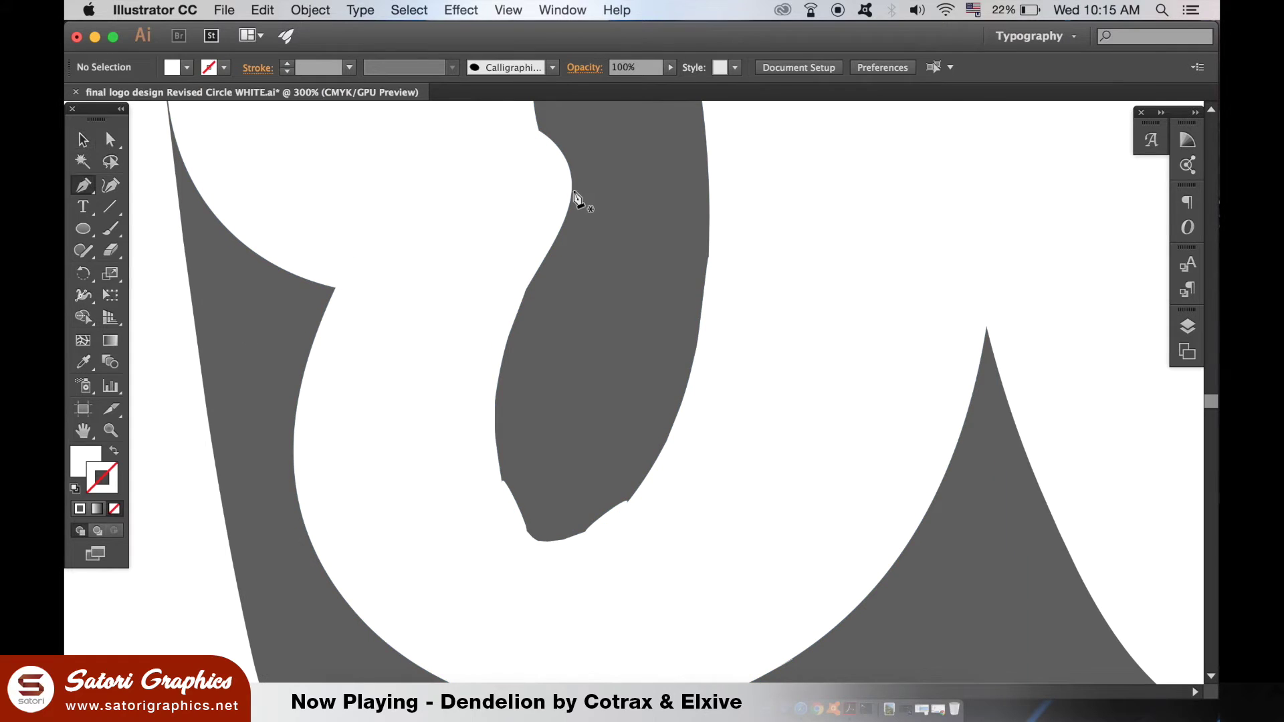
{"action": "left_click_drag", "start_coordinate": [489, 428], "coordinate": [492, 522]}
{"action": "key", "text": "ctrl+z"}
{"action": "left_click_drag", "start_coordinate": [575, 568], "coordinate": [669, 497]}
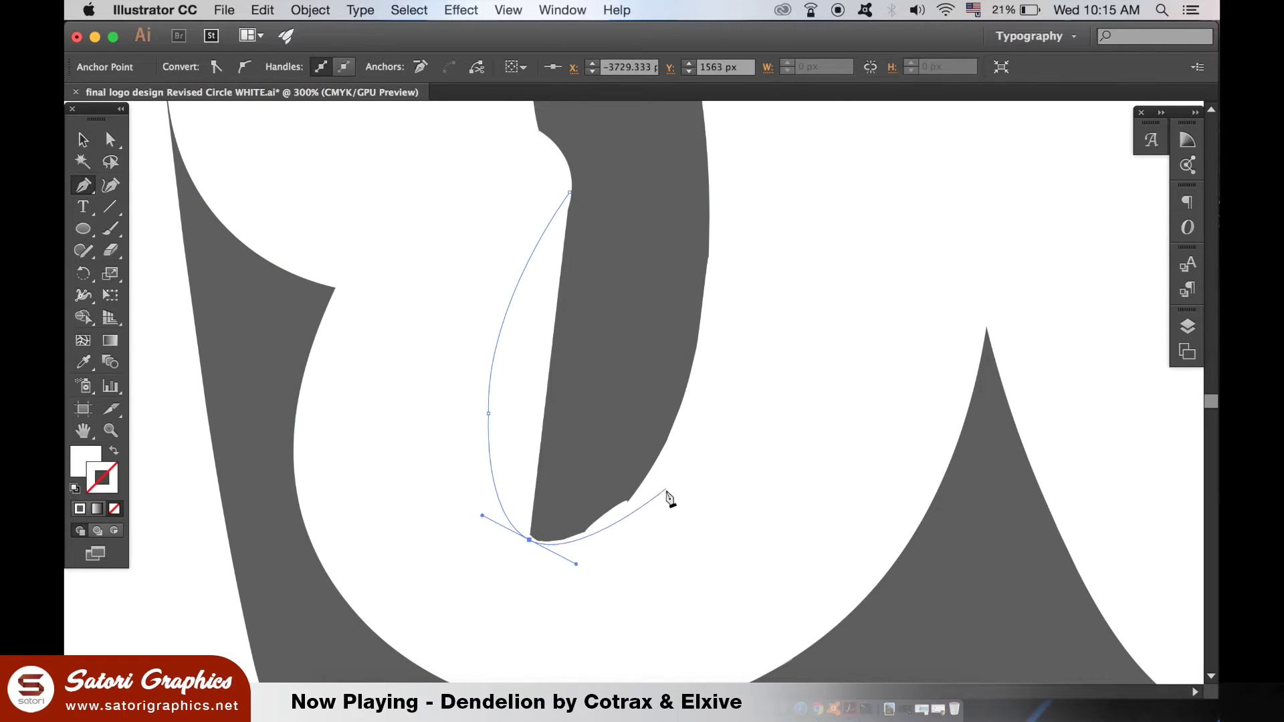
{"action": "left_click_drag", "start_coordinate": [702, 218], "coordinate": [701, 146]}
{"action": "left_click", "coordinate": [703, 348]}
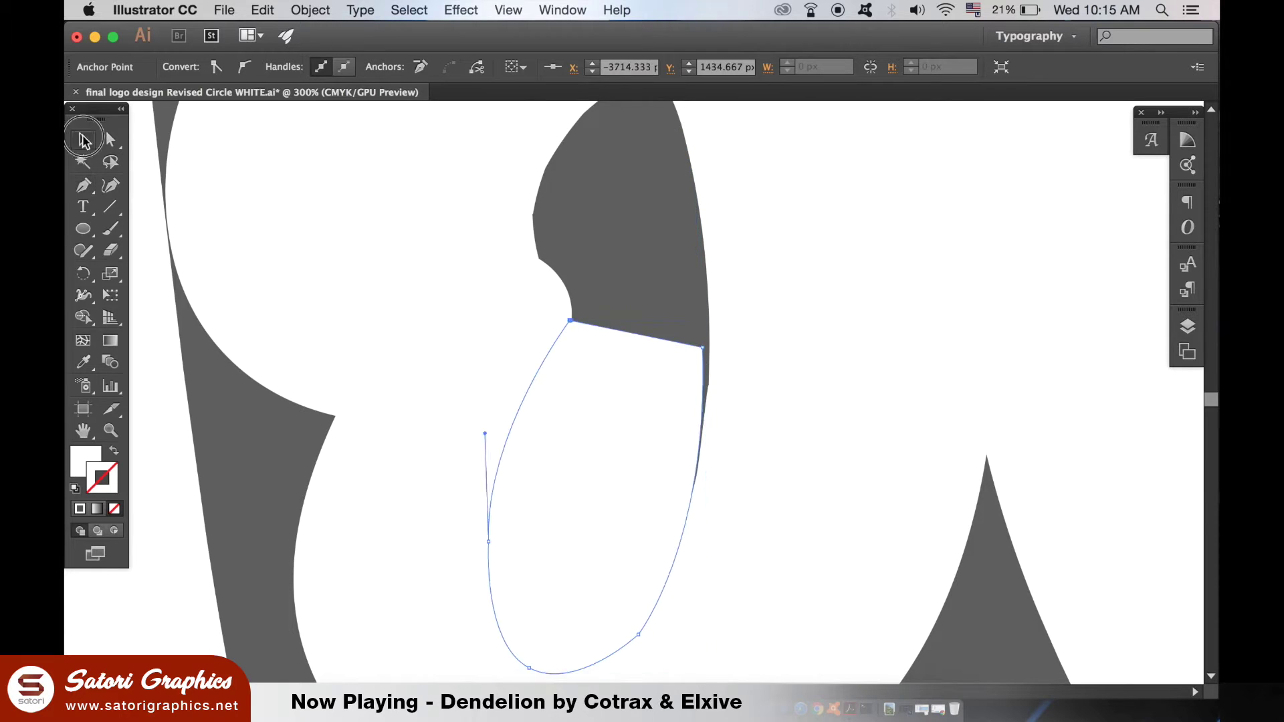
Merge the filler shape into the o with the Pathfinder panel.
{"action": "left_click", "coordinate": [562, 9]}
{"action": "left_click", "coordinate": [555, 608]}
{"action": "left_click", "coordinate": [978, 301]}
{"action": "left_click", "coordinate": [189, 190]}
Drag an anchor on the o's edge to reshape its outline.
{"action": "key", "text": "a"}
{"action": "left_click", "coordinate": [479, 258]}
{"action": "key", "text": "ctrl+shift+a"}
{"action": "left_click", "coordinate": [597, 430]}
{"action": "left_click", "coordinate": [628, 381]}
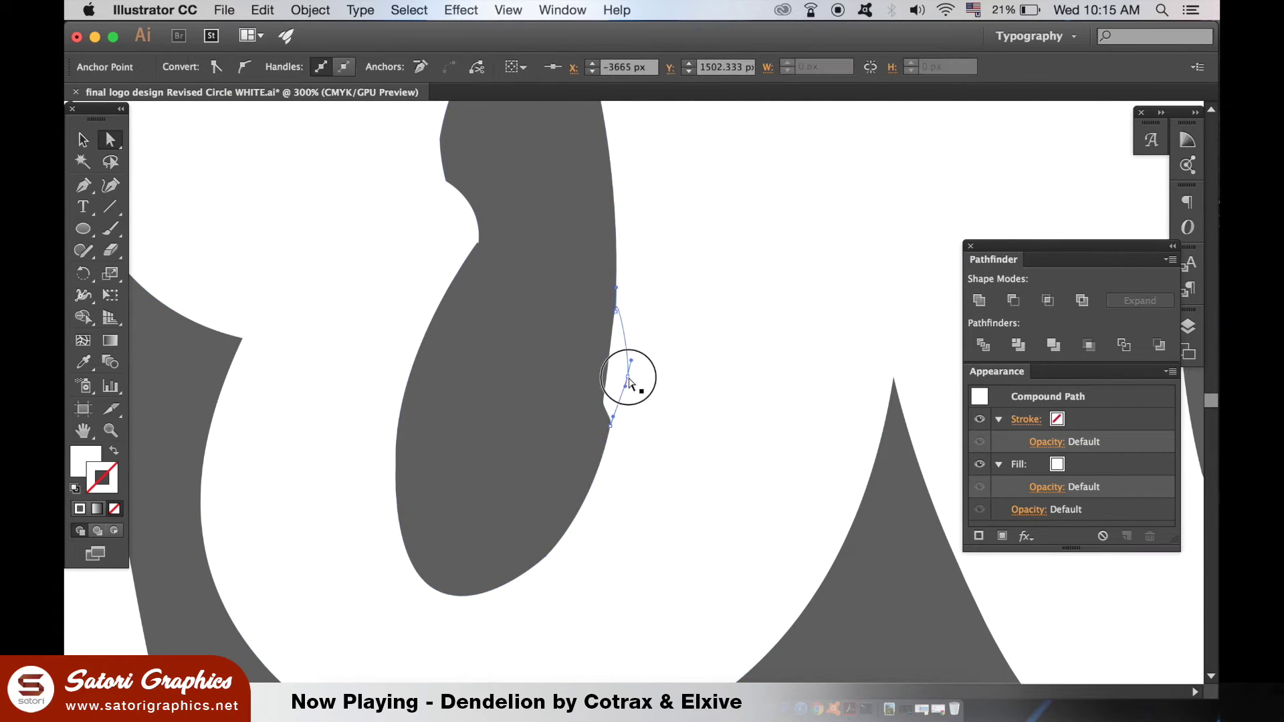
{"action": "left_click_drag", "start_coordinate": [630, 269], "coordinate": [602, 516]}
{"action": "key", "text": "ctrl+shift+a"}
{"action": "scroll", "coordinate": [522, 516], "scroll_direction": "up", "scroll_amount": 5}
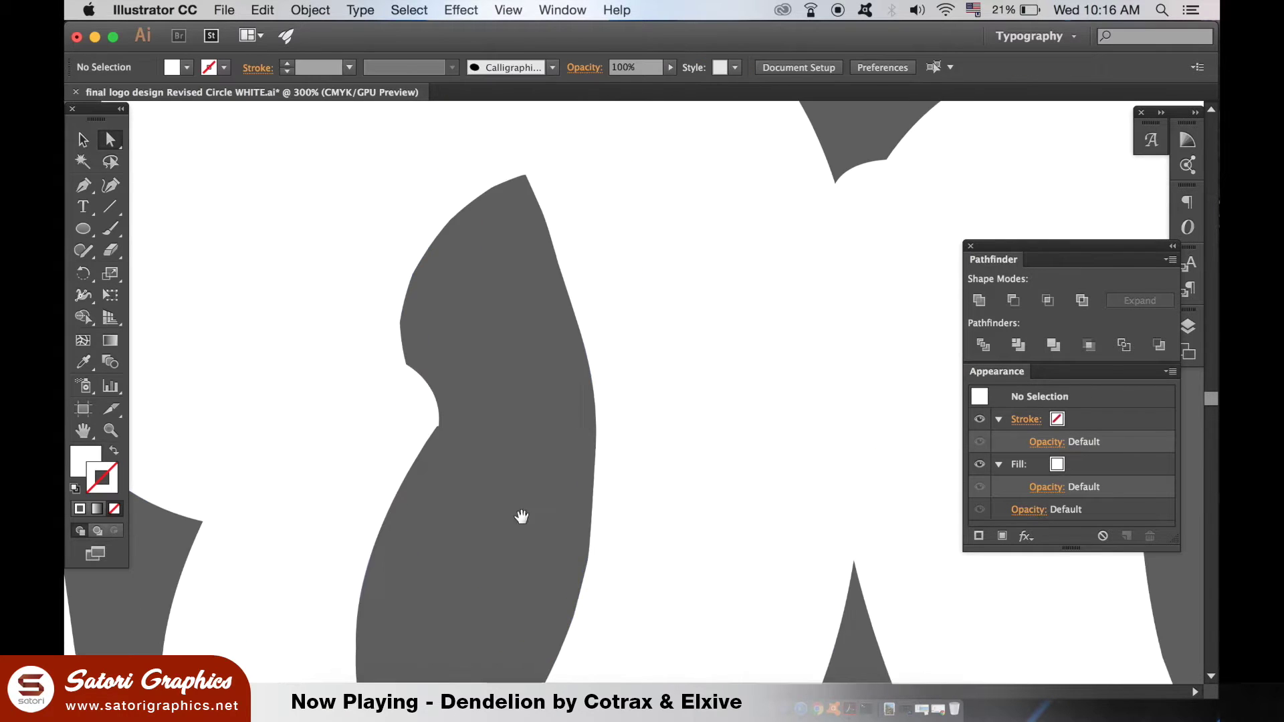
Zoom in on the notch in the o and inspect its anchor.
{"action": "left_click", "coordinate": [466, 440]}
{"action": "scroll", "coordinate": [466, 440], "scroll_direction": "up", "scroll_amount": 3}
{"action": "key", "text": "ctrl+shift+a"}
{"action": "left_click", "coordinate": [533, 496]}
{"action": "key", "text": "ctrl+shift+a"}
{"action": "scroll", "coordinate": [535, 496], "scroll_direction": "down", "scroll_amount": 3}
{"action": "scroll", "coordinate": [553, 495], "scroll_direction": "down", "scroll_amount": 2}
{"action": "scroll", "coordinate": [553, 493], "scroll_direction": "up", "scroll_amount": 3}
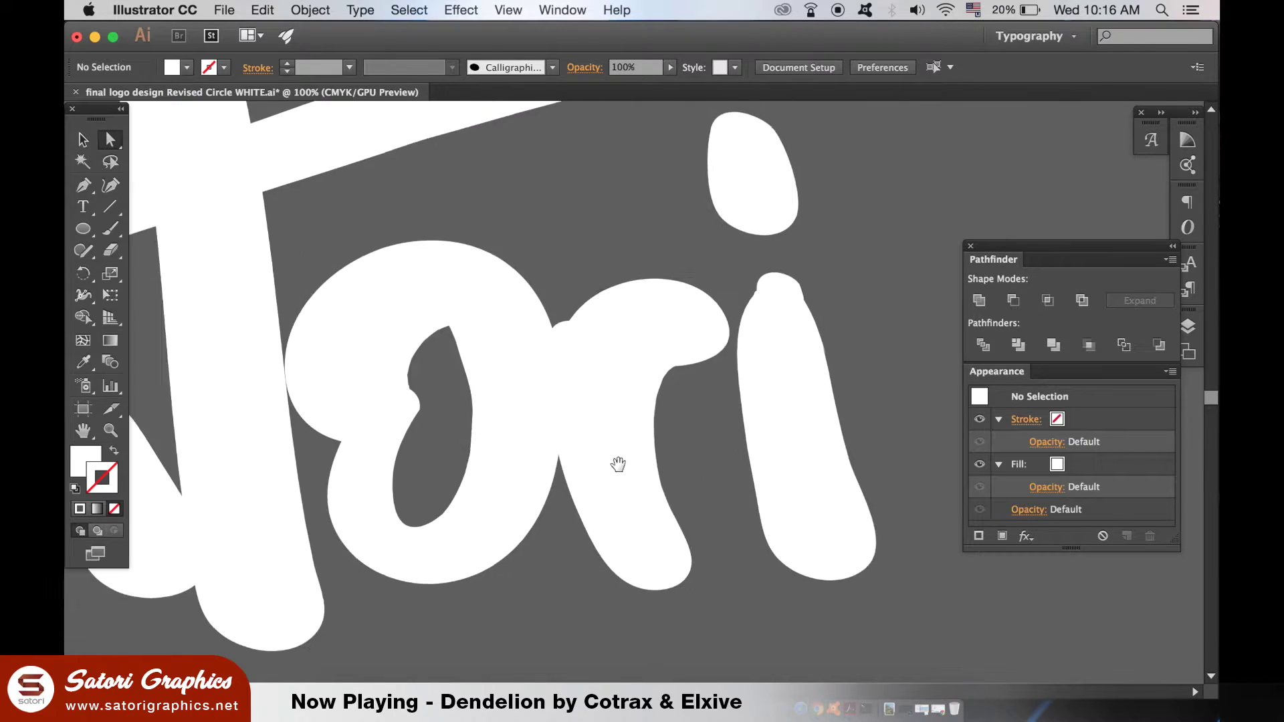
{"action": "scroll", "coordinate": [616, 459], "scroll_direction": "up", "scroll_amount": 1}
{"action": "scroll", "coordinate": [651, 496], "scroll_direction": "up", "scroll_amount": 3}
{"action": "scroll", "coordinate": [651, 497], "scroll_direction": "right", "scroll_amount": 5}
Round off the top of the i stem with a curved Pen anchor.
{"action": "left_click", "coordinate": [75, 190]}
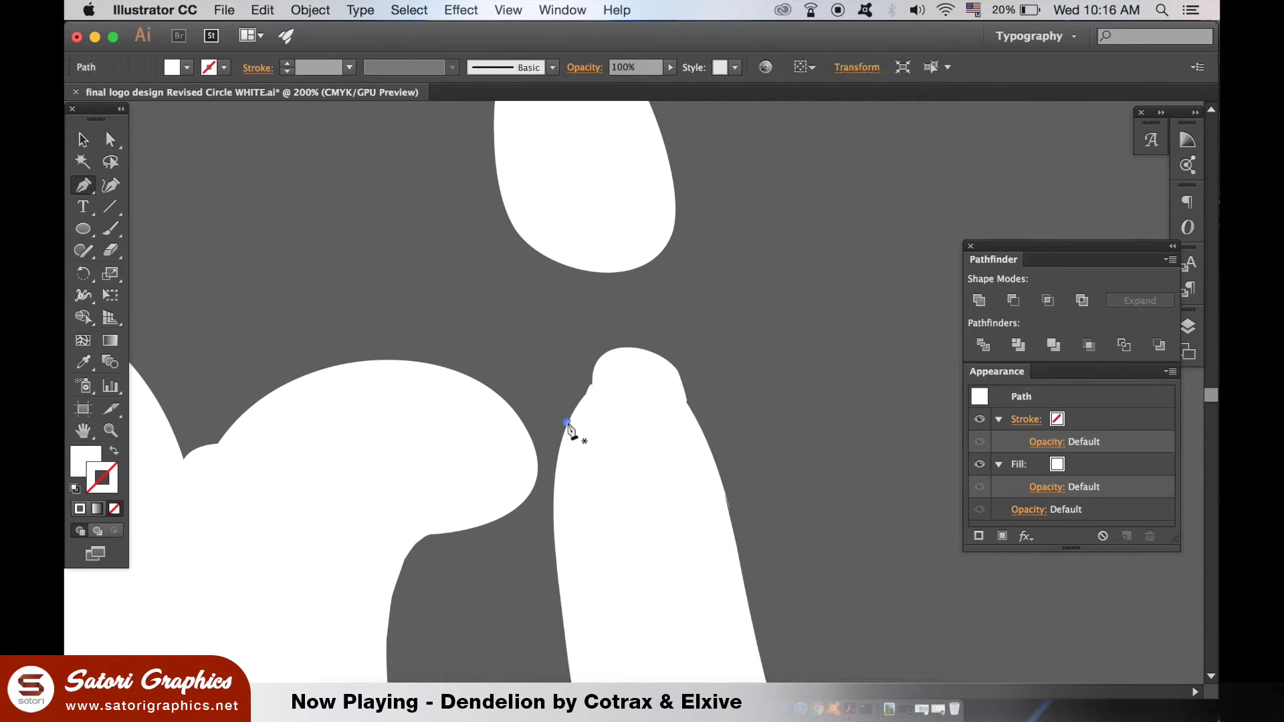
{"action": "left_click_drag", "start_coordinate": [623, 383], "coordinate": [661, 386]}
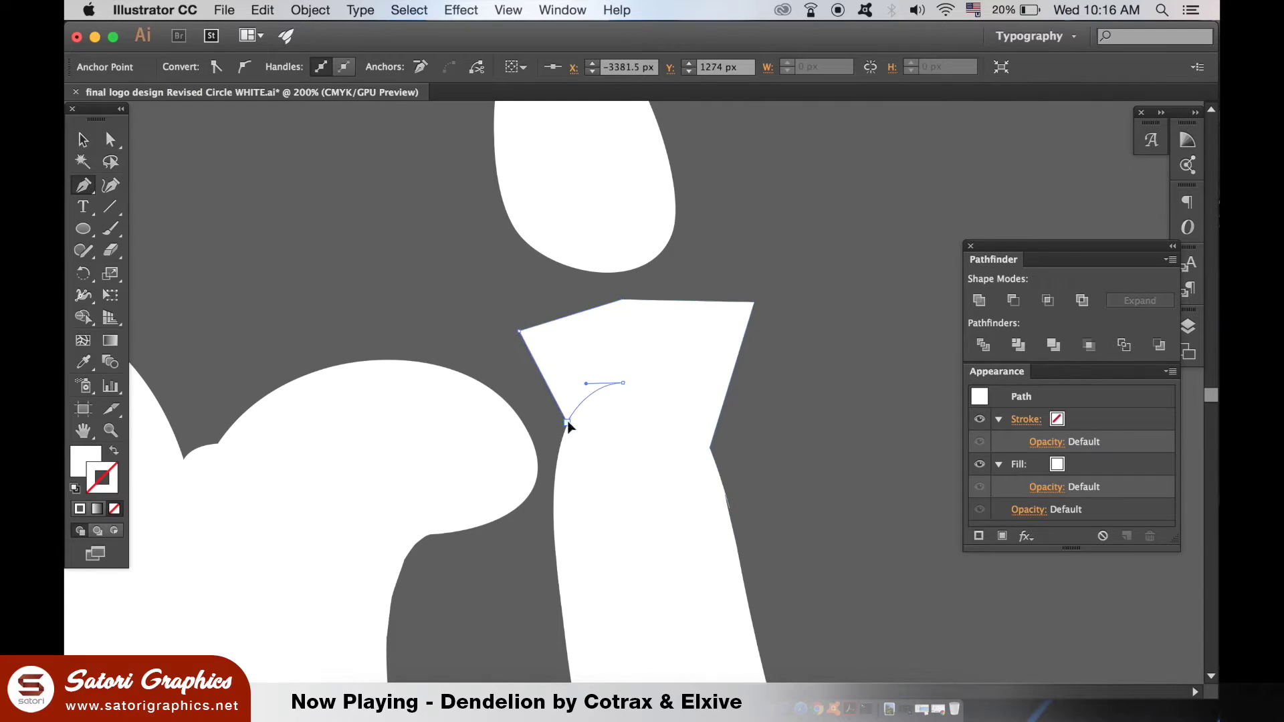
{"action": "key", "text": "v"}
{"action": "left_click", "coordinate": [876, 371]}
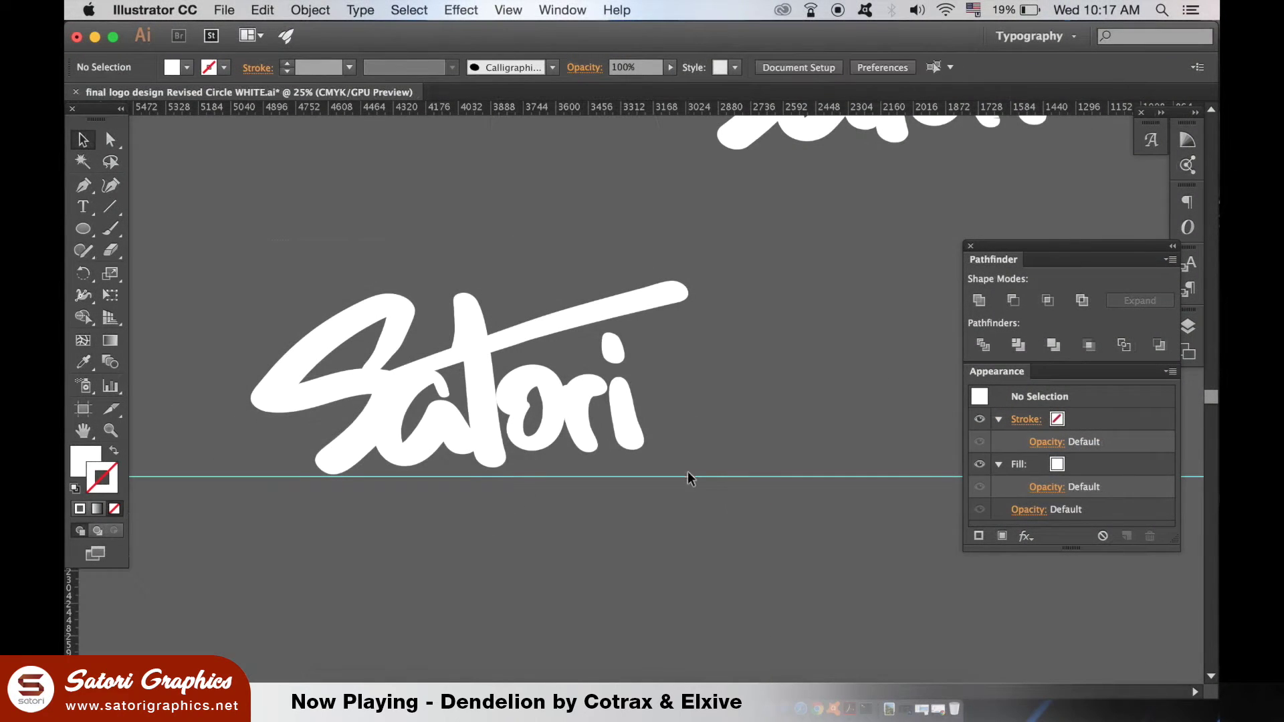
{"action": "key", "text": "ctrl+a"}
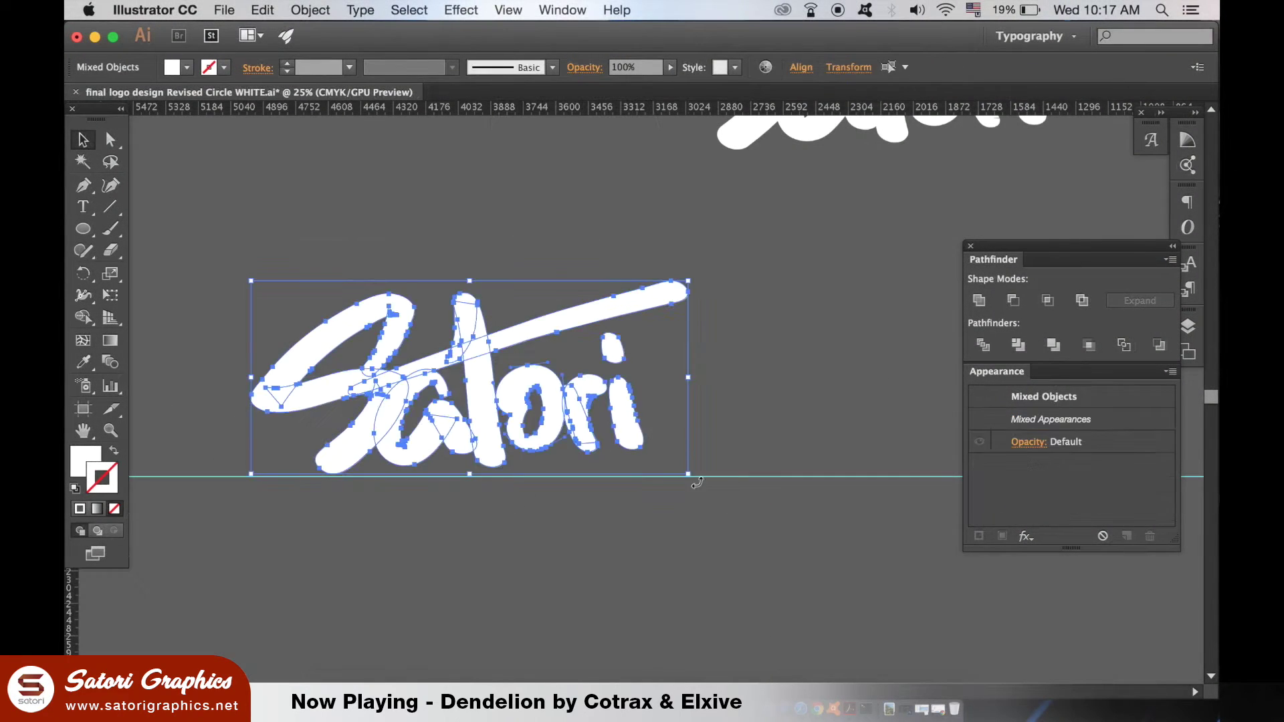
Rotate the lettering slightly clockwise and lower the o and i onto the guides.
{"action": "left_click_drag", "start_coordinate": [686, 492], "coordinate": [689, 503]}
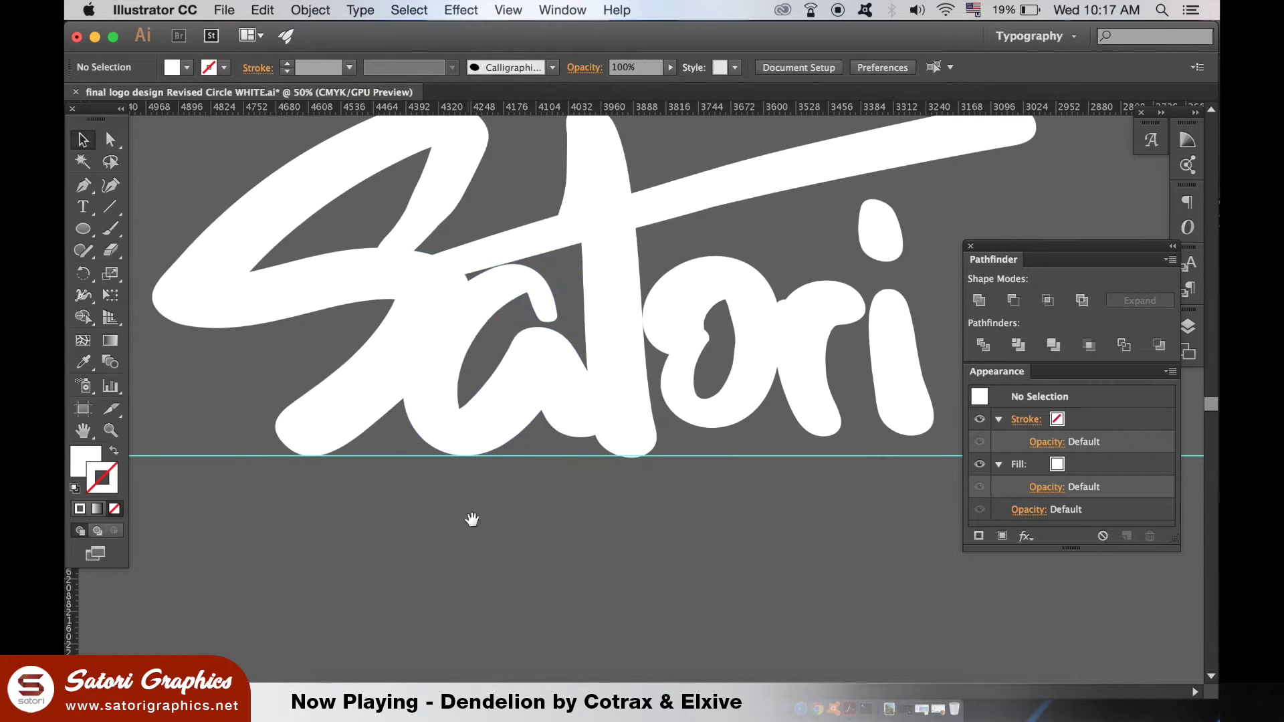
{"action": "left_click_drag", "start_coordinate": [606, 416], "coordinate": [602, 443]}
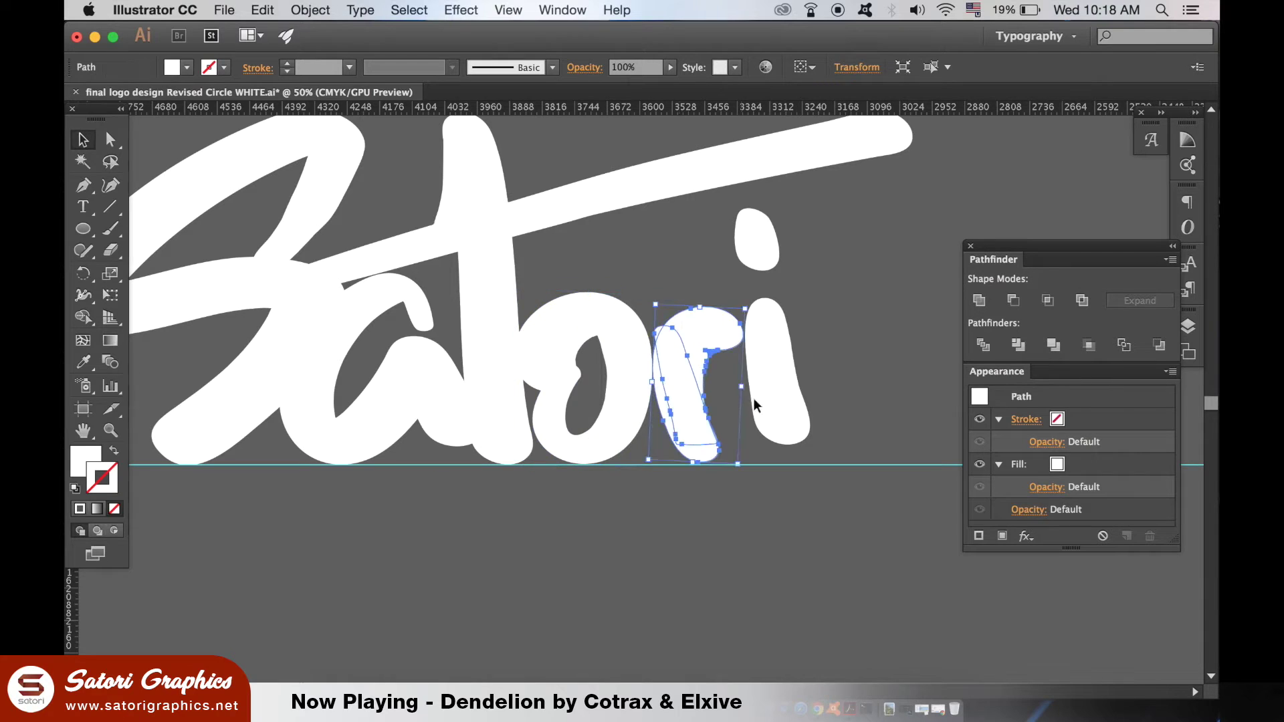
{"action": "left_click_drag", "start_coordinate": [769, 349], "coordinate": [769, 372]}
Select the o, r and i and move them up to align with the guides.
{"action": "left_click", "coordinate": [620, 311]}
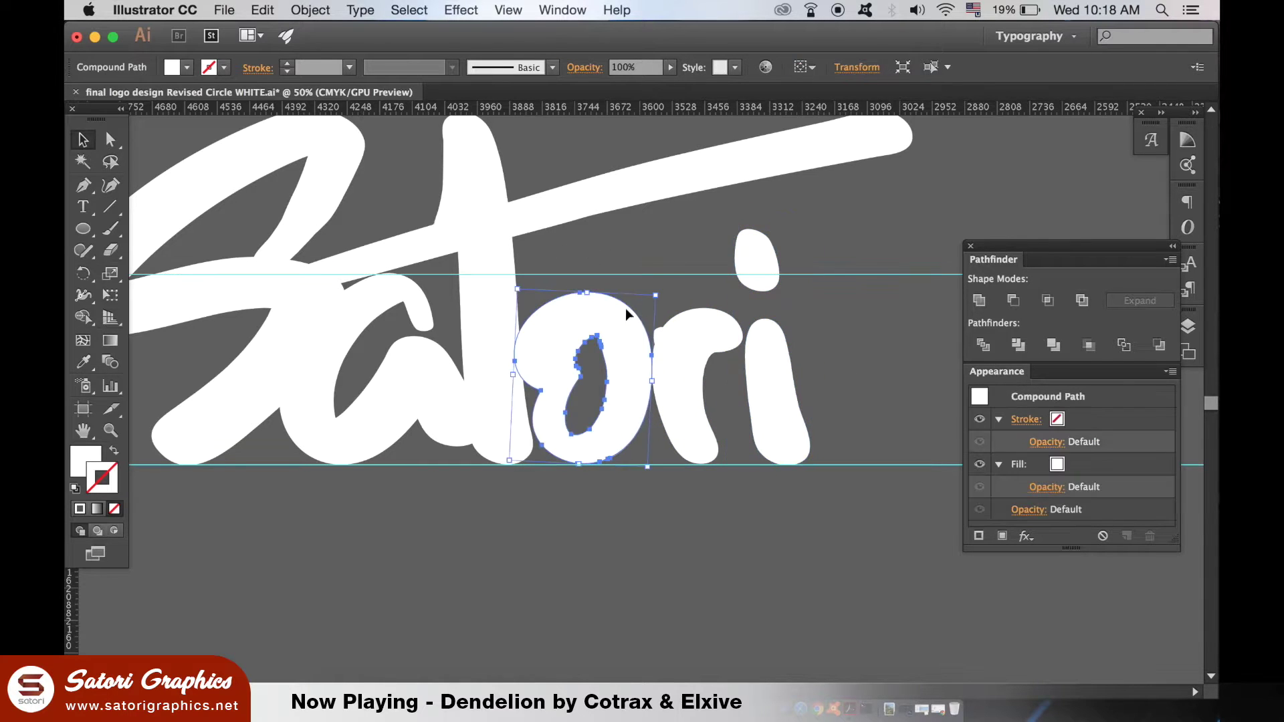
{"action": "scroll", "coordinate": [595, 550], "scroll_direction": "up", "scroll_amount": 3}
{"action": "left_click", "coordinate": [684, 382]}
{"action": "left_click", "coordinate": [696, 334], "text": "shift"}
{"action": "left_click_drag", "start_coordinate": [695, 334], "coordinate": [869, 241]}
{"action": "key", "text": "ctrl+equal"}
{"action": "key", "text": "ctrl+equal"}
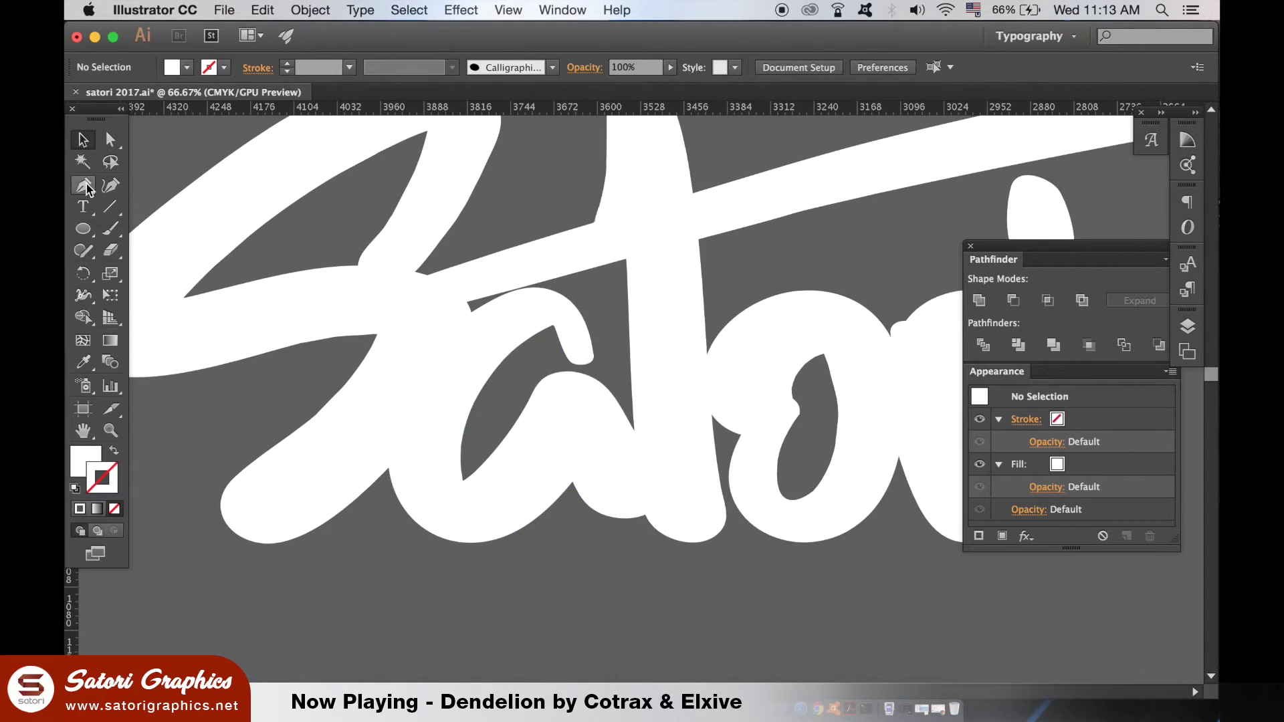
Pen-draw a curved white filler shape in the S stroke junction.
{"action": "left_click", "coordinate": [588, 404], "text": "ctrl"}
{"action": "left_click", "coordinate": [430, 506]}
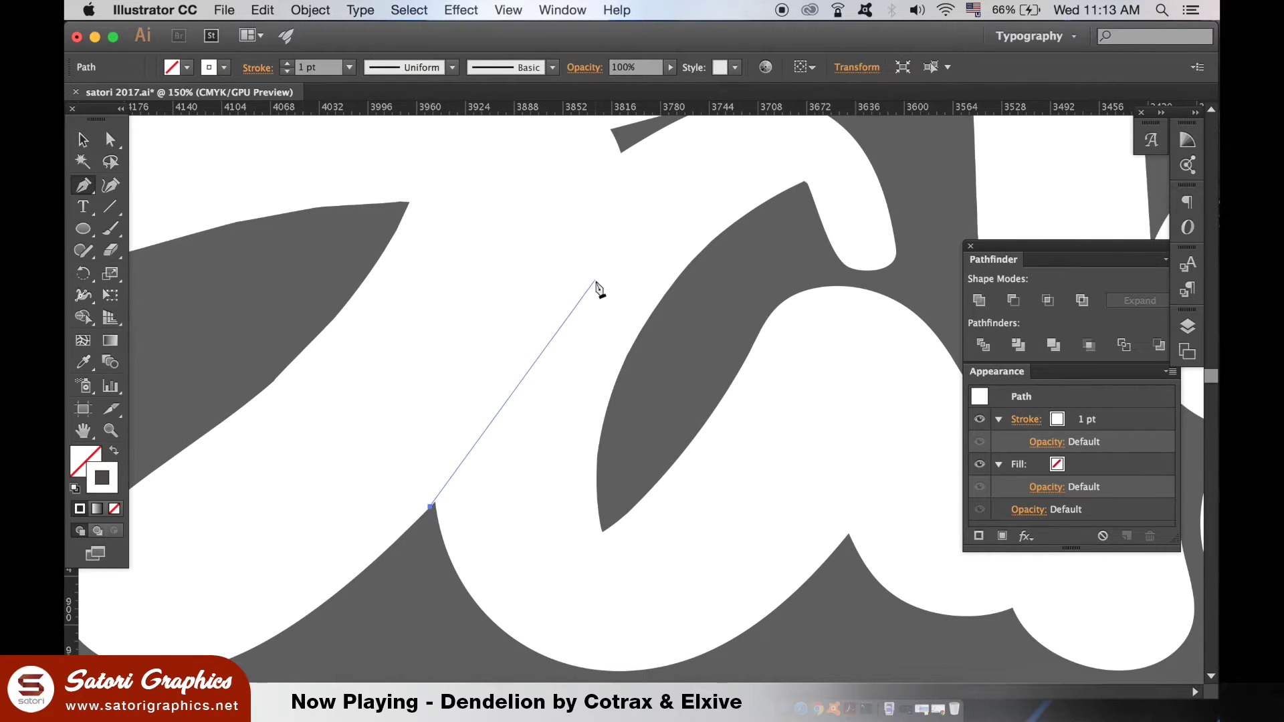
{"action": "left_click_drag", "start_coordinate": [595, 277], "coordinate": [653, 167]}
{"action": "left_click_drag", "start_coordinate": [369, 647], "coordinate": [303, 671]}
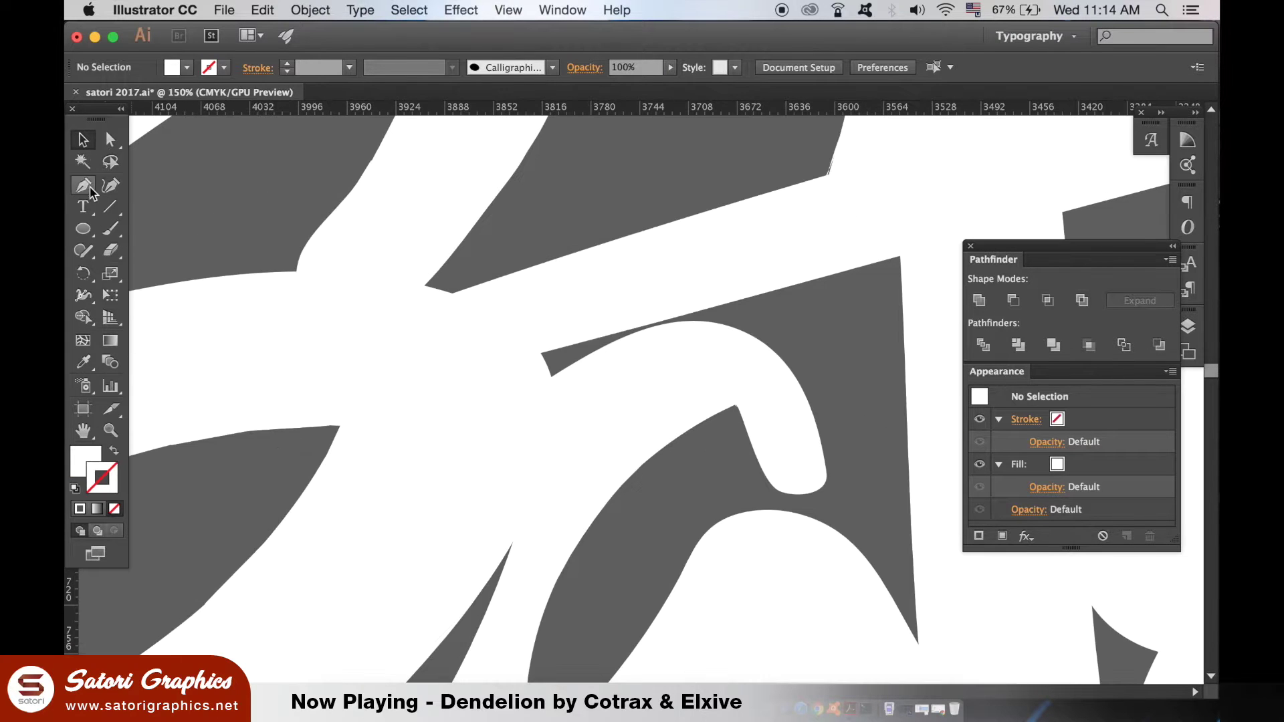
{"action": "left_click", "coordinate": [357, 400]}
{"action": "left_click", "coordinate": [553, 373]}
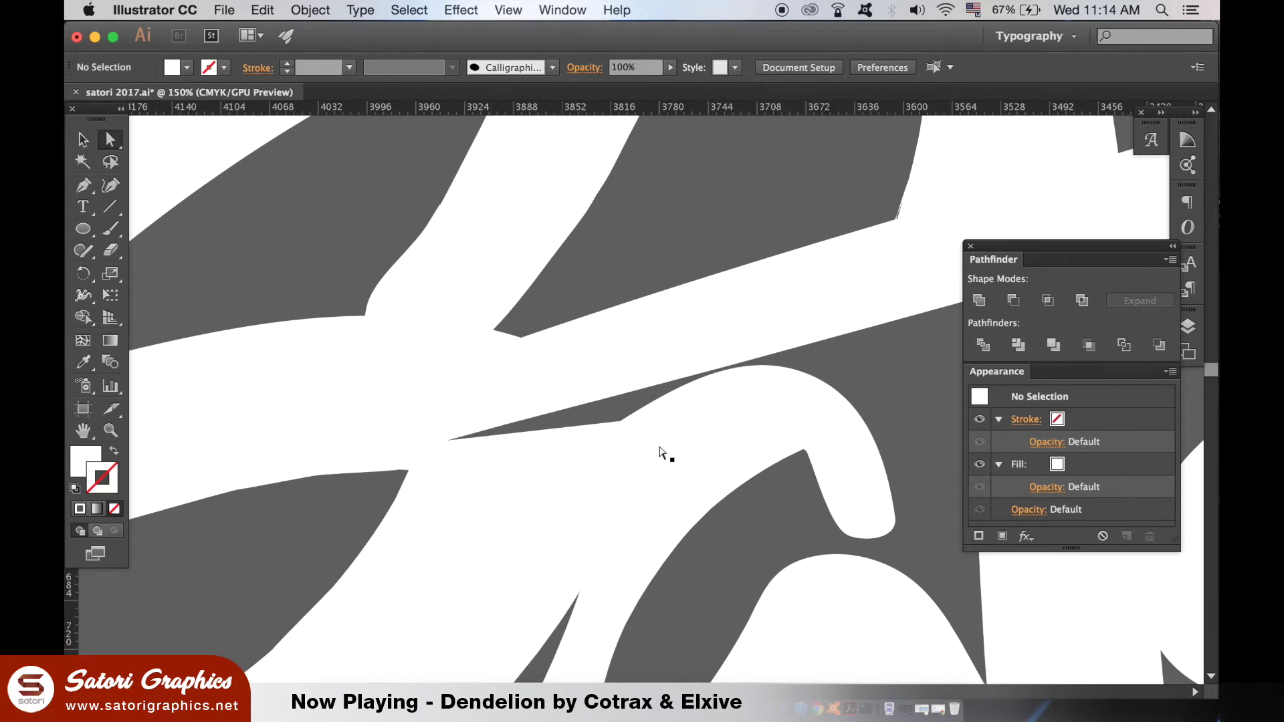
Pull the filler shape's sharp tip anchor inward for a cleaner corner.
{"action": "left_click_drag", "start_coordinate": [447, 440], "coordinate": [409, 453]}
{"action": "left_click", "coordinate": [305, 533]}
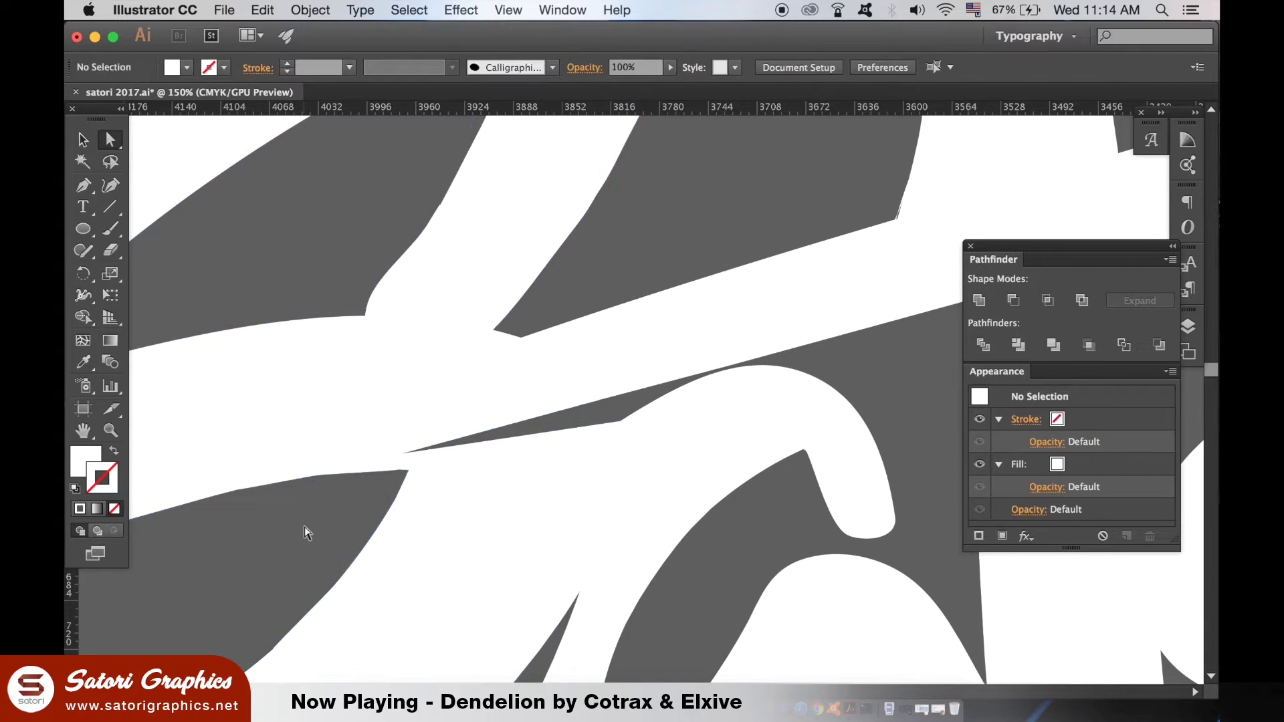
{"action": "left_click", "coordinate": [582, 375]}
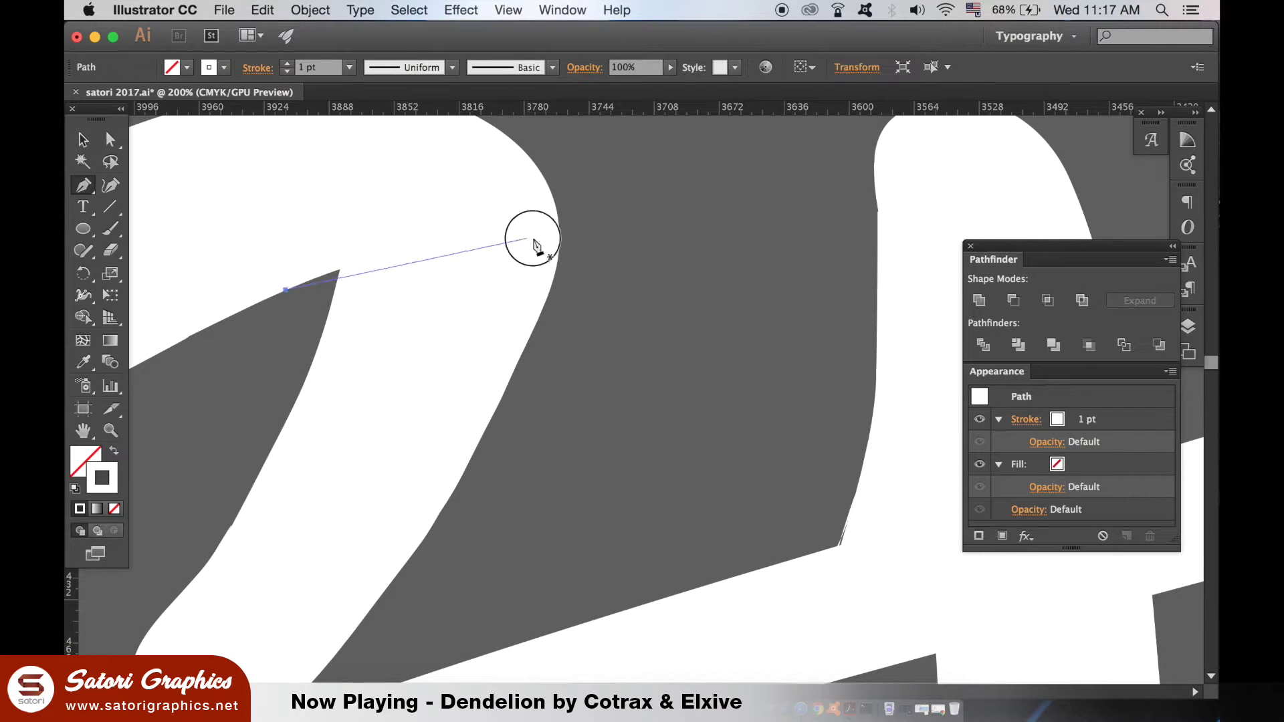
Add a curved anchor segment following the stroke's edge.
{"action": "left_click_drag", "start_coordinate": [533, 239], "coordinate": [632, 248]}
{"action": "left_click", "coordinate": [533, 238]}
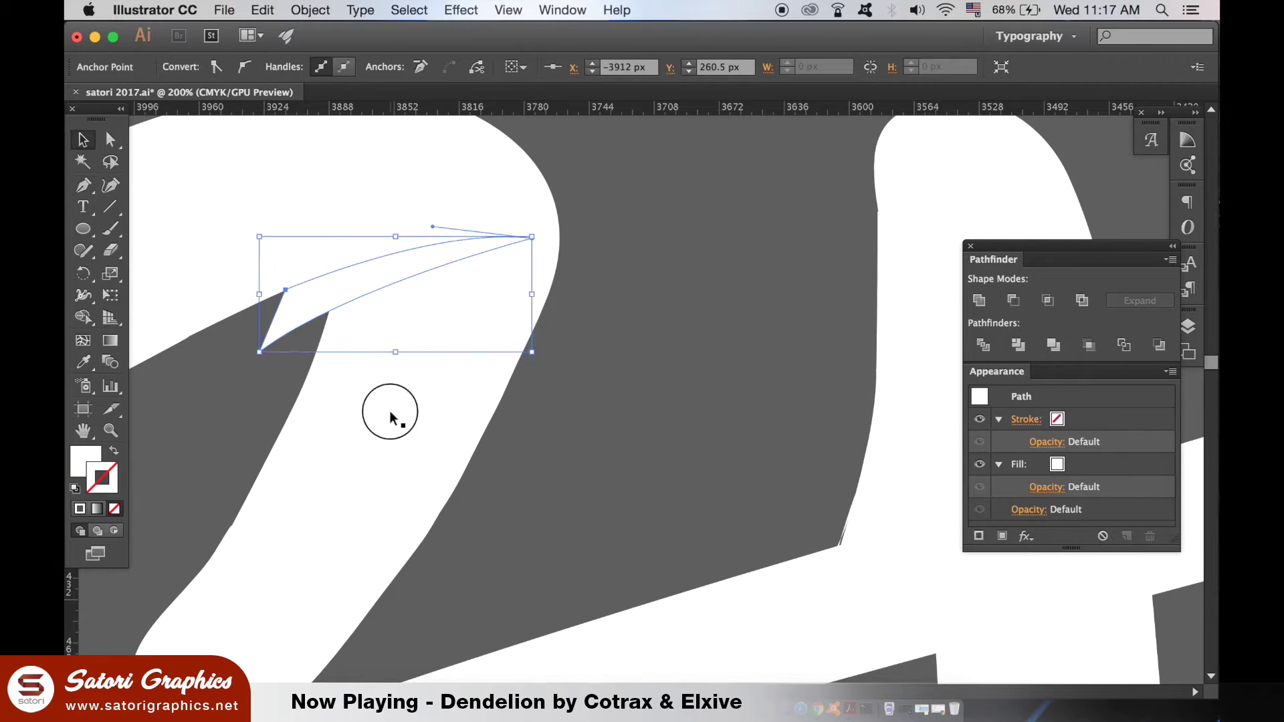
{"action": "left_click", "coordinate": [390, 420]}
{"action": "scroll", "coordinate": [762, 300], "scroll_direction": "down", "scroll_amount": 5, "text": "alt"}
{"action": "scroll", "coordinate": [762, 300], "scroll_direction": "down", "scroll_amount": 2, "text": "alt"}
{"action": "scroll", "coordinate": [763, 299], "scroll_direction": "up", "scroll_amount": 4, "text": "alt"}
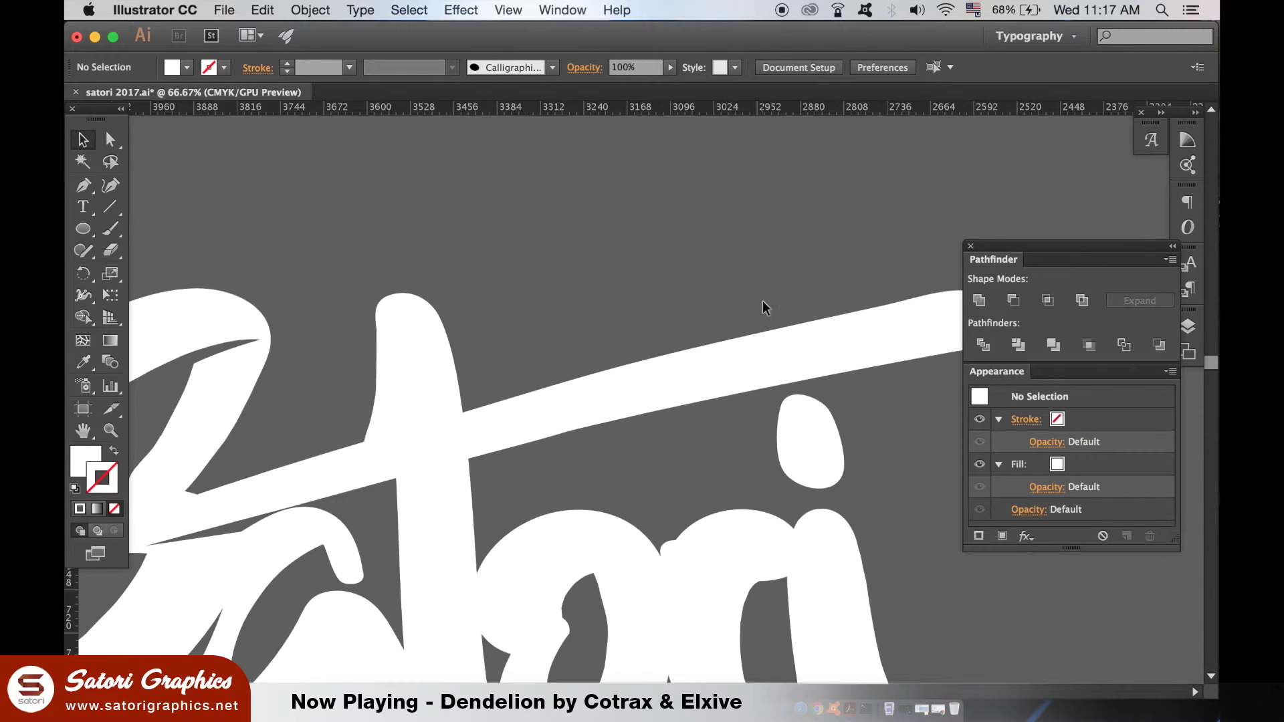
{"action": "scroll", "coordinate": [392, 492], "scroll_direction": "up", "scroll_amount": 4, "text": "alt"}
Draw a filler shape at the t joint curving along the crossbar edge.
{"action": "key", "text": "p"}
{"action": "left_click", "coordinate": [447, 244]}
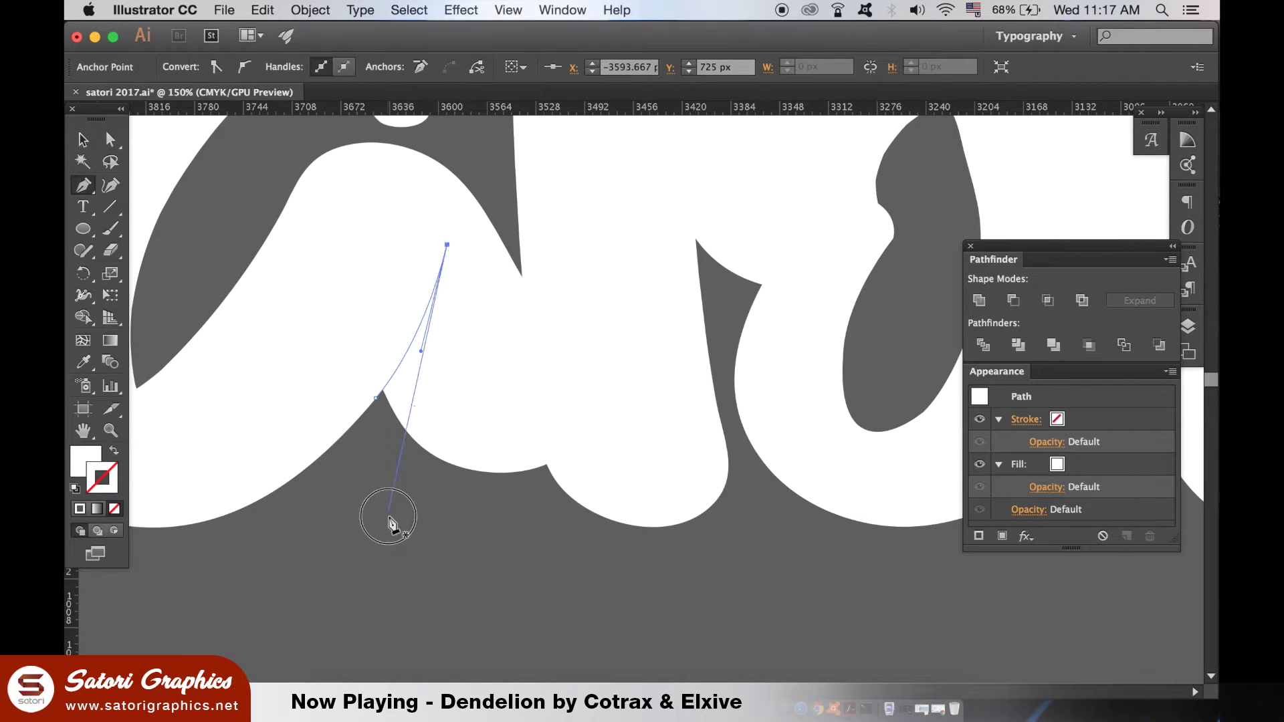
{"action": "key", "text": "ctrl+shift+a"}
{"action": "scroll", "coordinate": [645, 630], "scroll_direction": "down", "scroll_amount": 2, "text": "alt"}
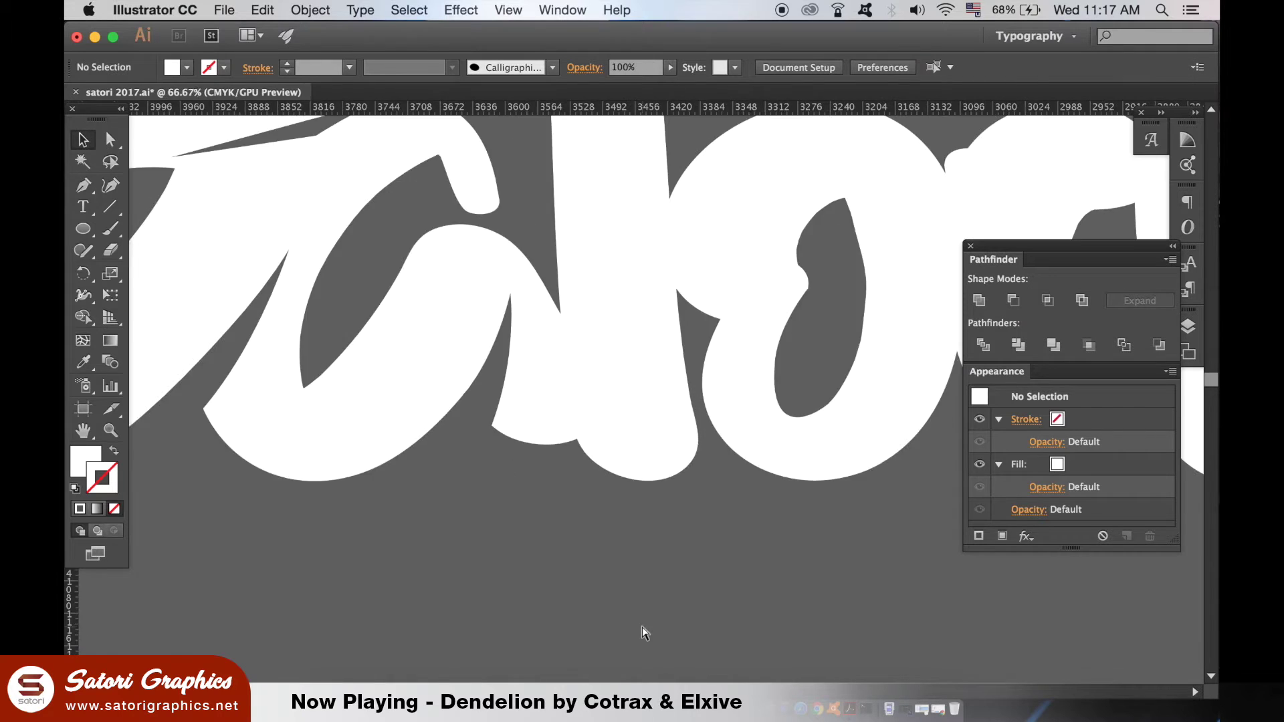
{"action": "scroll", "coordinate": [645, 631], "scroll_direction": "up", "scroll_amount": 1, "text": "alt"}
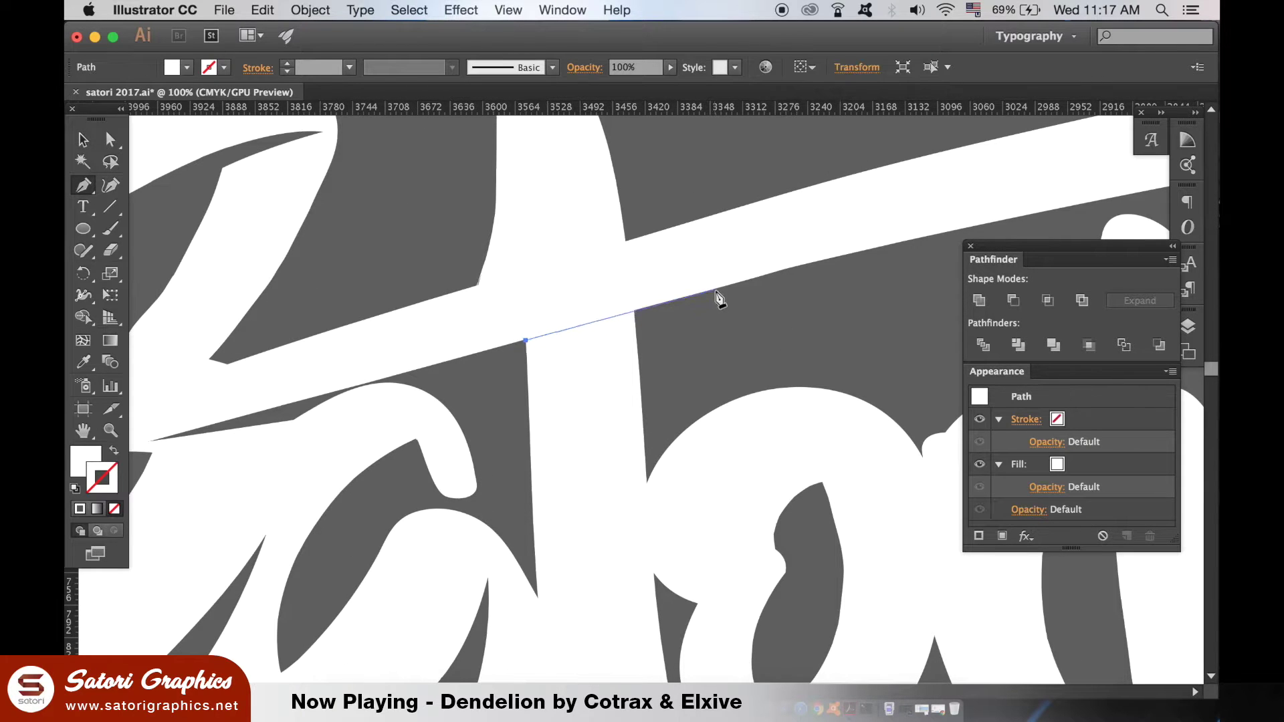
{"action": "left_click_drag", "start_coordinate": [715, 293], "coordinate": [654, 331]}
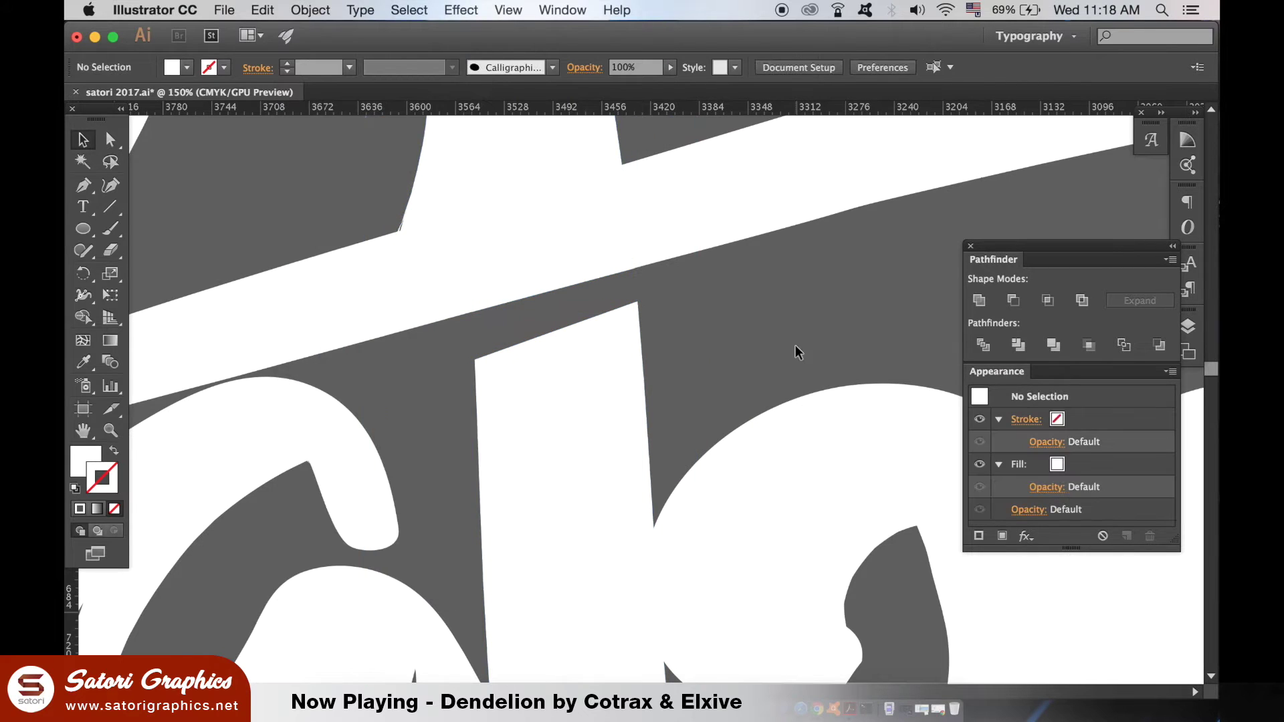
{"action": "key", "text": "ctrl+minus"}
{"action": "key", "text": "a"}
{"action": "left_click", "coordinate": [279, 310]}
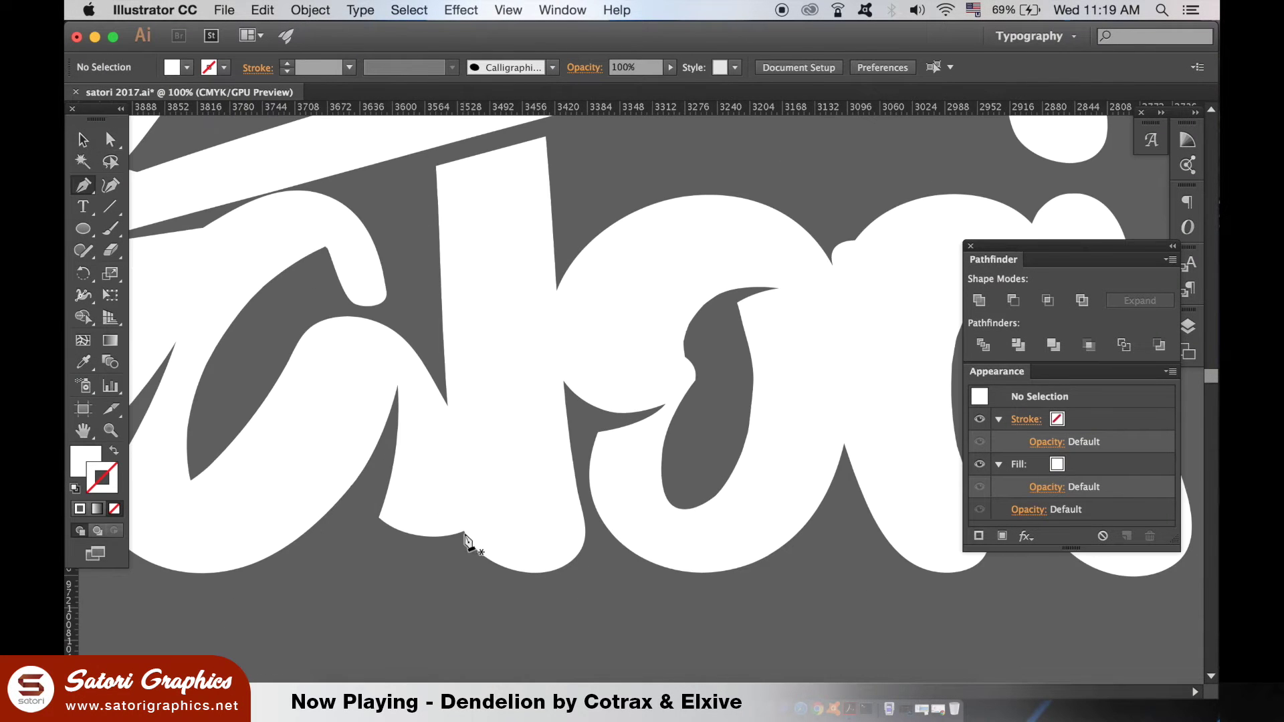
Add curved filler shapes at the base of the t and the o–r join.
{"action": "left_click_drag", "start_coordinate": [487, 481], "coordinate": [483, 443]}
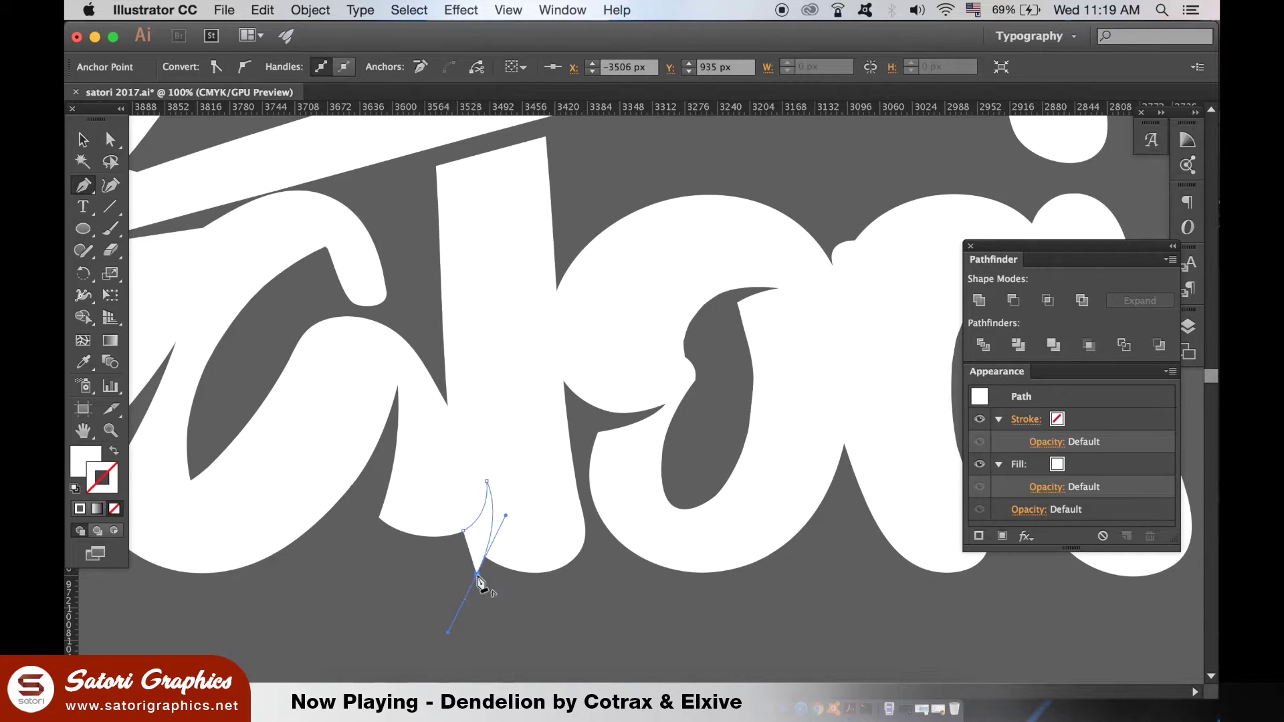
{"action": "left_click", "coordinate": [83, 141]}
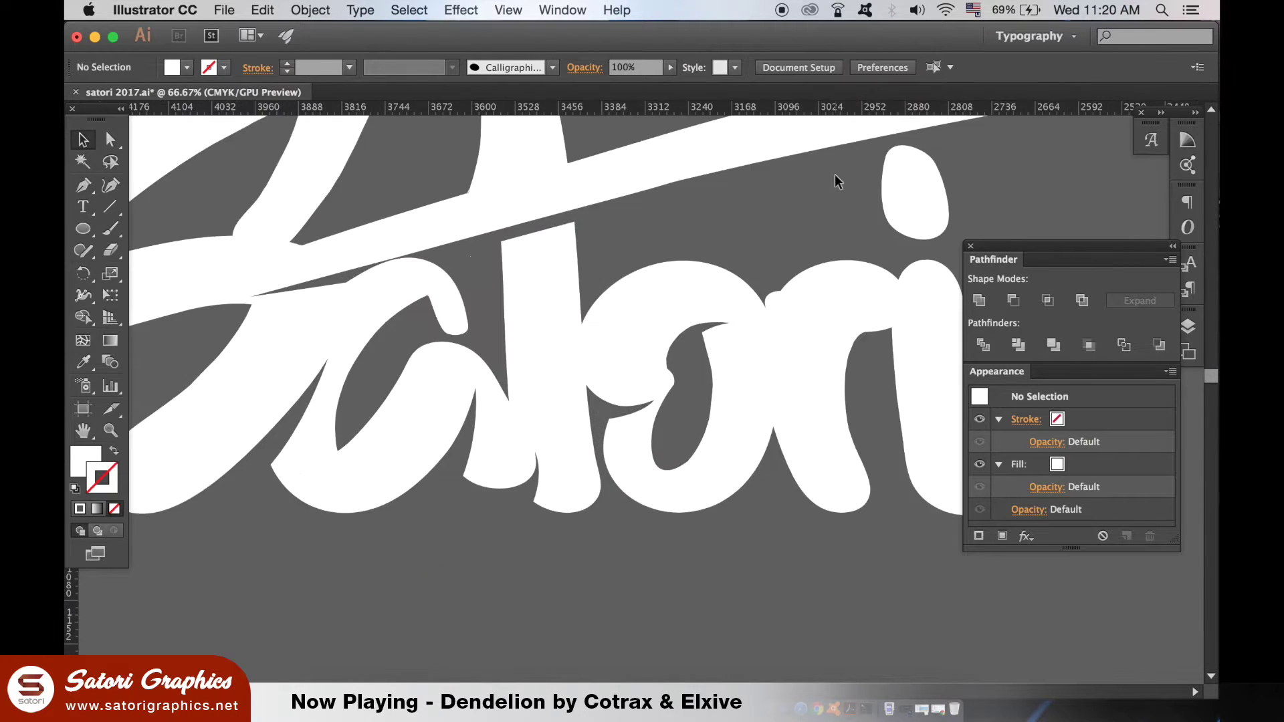
{"action": "key", "text": "p"}
{"action": "left_click_drag", "start_coordinate": [545, 361], "coordinate": [545, 322]}
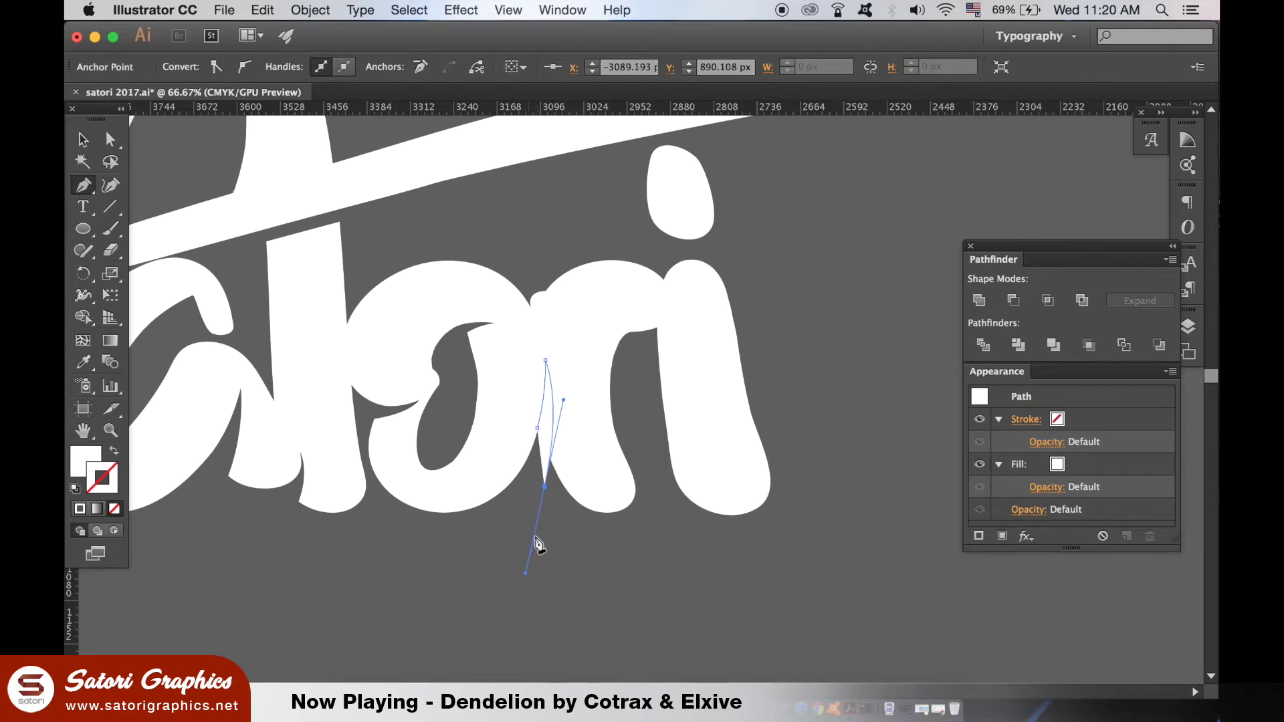
{"action": "left_click", "coordinate": [83, 143]}
{"action": "left_click", "coordinate": [782, 486]}
{"action": "scroll", "coordinate": [624, 424], "scroll_direction": "up", "scroll_amount": 3}
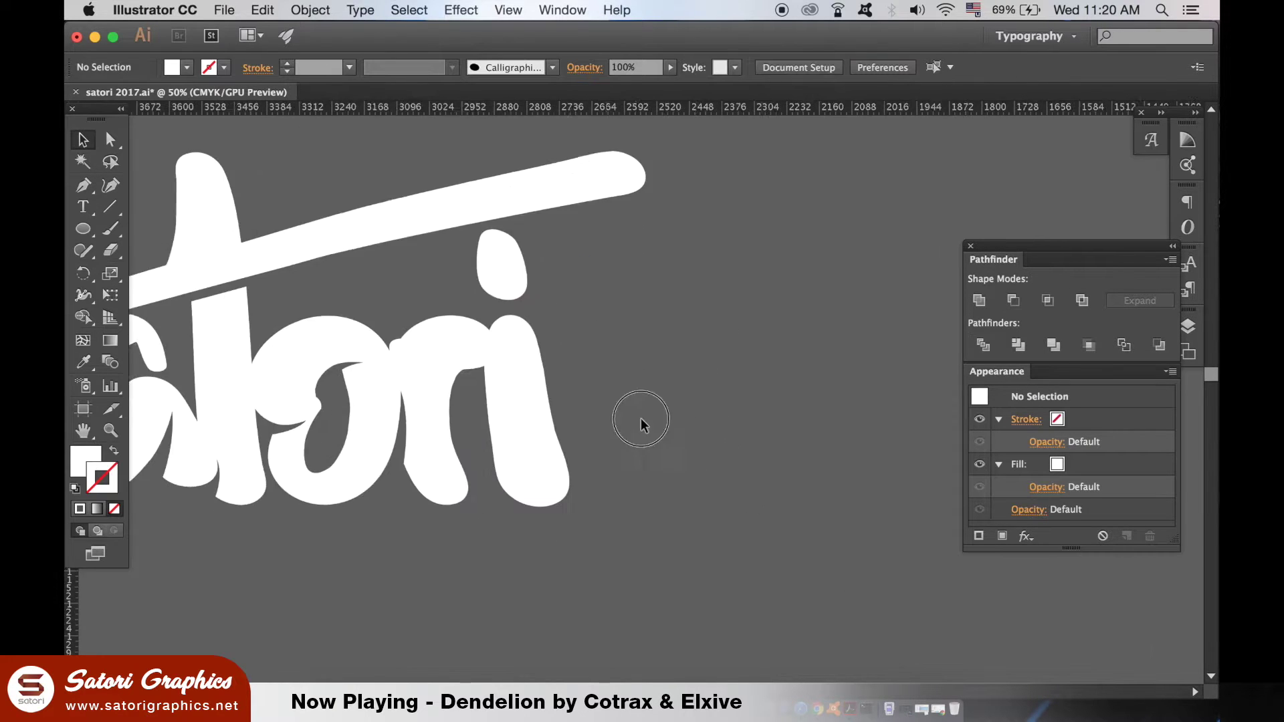
Pen-draw a sharp-cornered filler shape inside the r's corner.
{"action": "scroll", "coordinate": [537, 369], "scroll_direction": "down", "scroll_amount": 1}
{"action": "scroll", "coordinate": [537, 370], "scroll_direction": "down", "scroll_amount": 1}
{"action": "scroll", "coordinate": [538, 370], "scroll_direction": "up", "scroll_amount": 5}
{"action": "key", "text": "p"}
{"action": "left_click", "coordinate": [669, 255]}
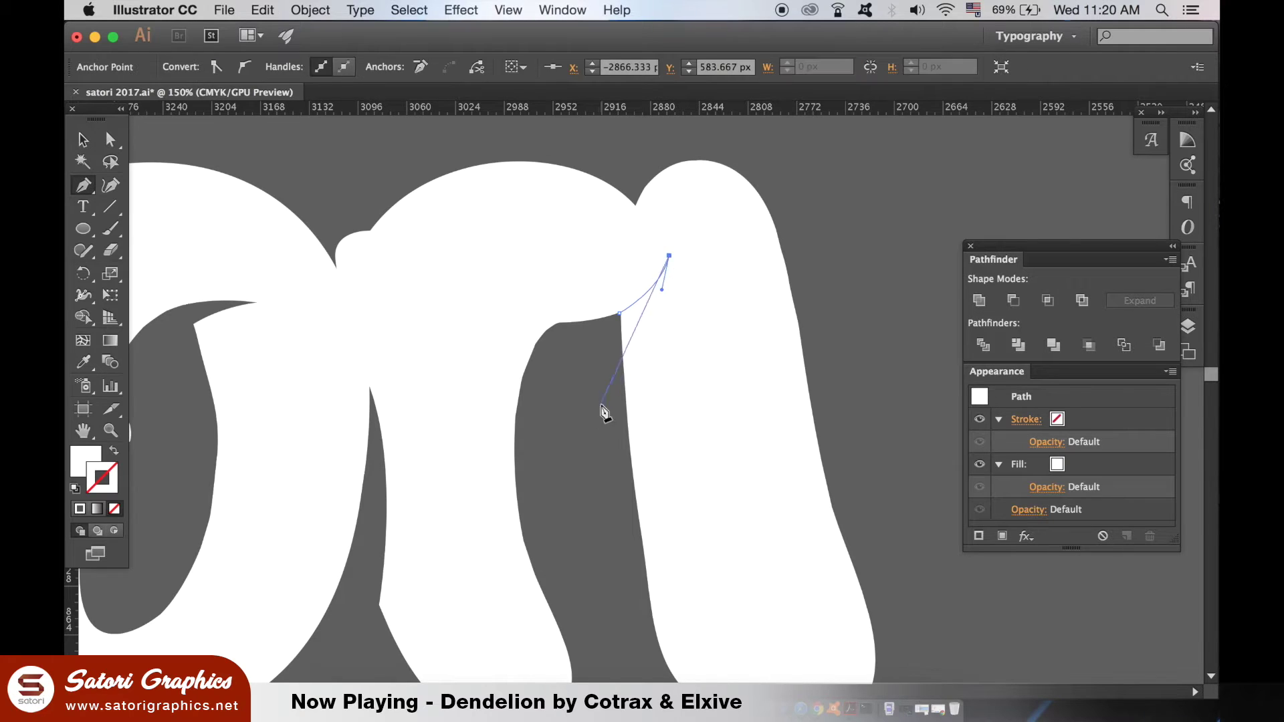
{"action": "left_click", "coordinate": [576, 308]}
{"action": "key", "text": "ctrl+shift+a"}
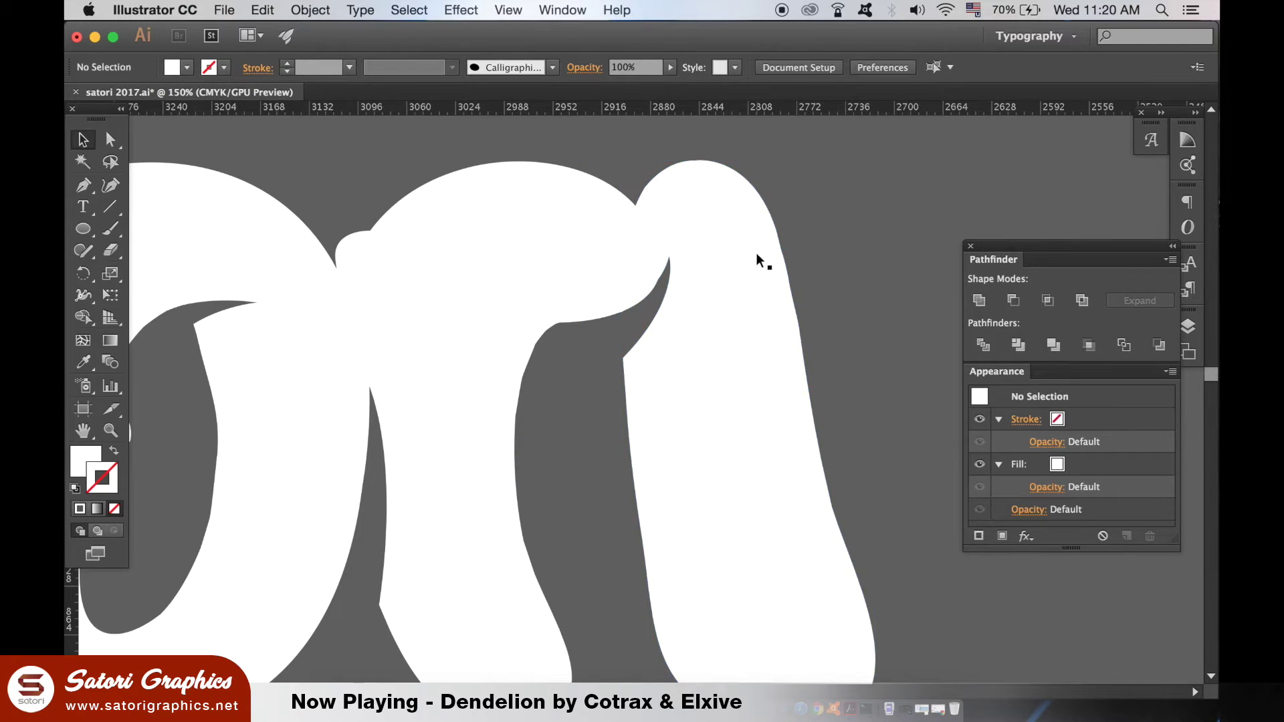
Select the letter's inner counter with Direct Selection to inspect it.
{"action": "scroll", "coordinate": [756, 254], "scroll_direction": "down", "scroll_amount": 5}
{"action": "scroll", "coordinate": [523, 441], "scroll_direction": "up", "scroll_amount": 2}
{"action": "scroll", "coordinate": [523, 441], "scroll_direction": "up", "scroll_amount": 5}
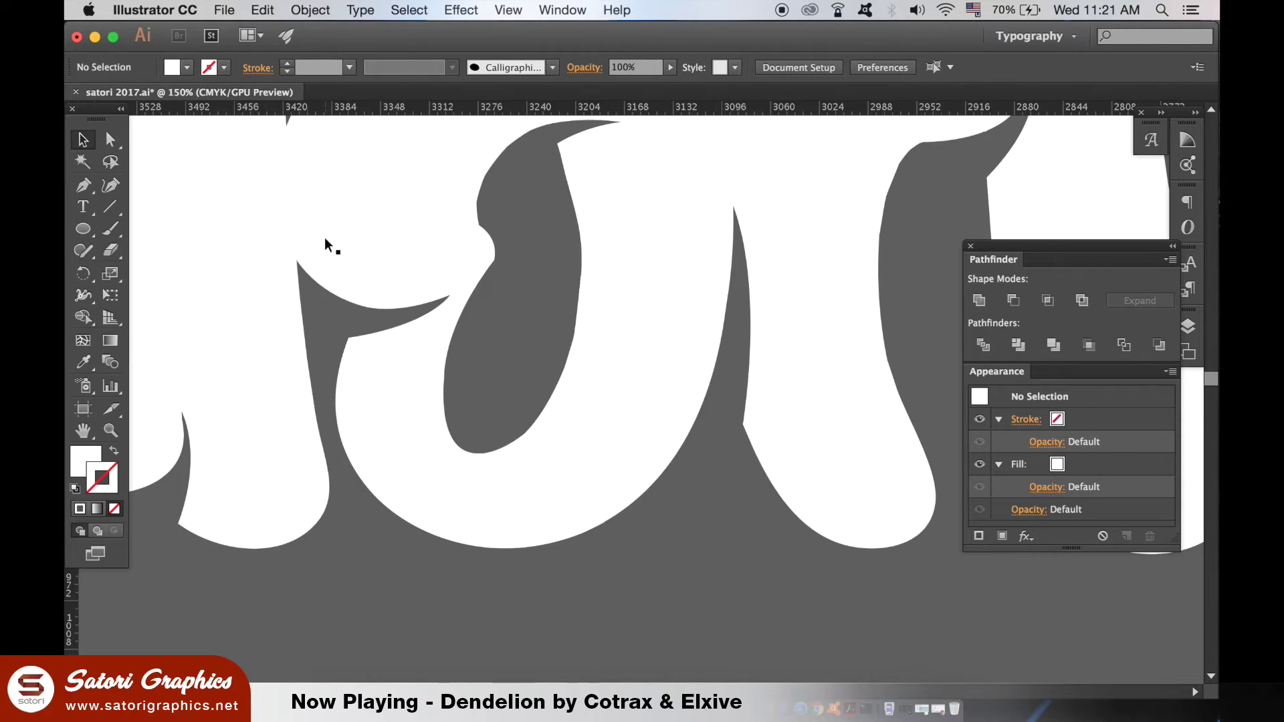
{"action": "key", "text": "a"}
{"action": "left_click", "coordinate": [465, 327]}
{"action": "key", "text": "ctrl+shift+a"}
{"action": "scroll", "coordinate": [693, 539], "scroll_direction": "down", "scroll_amount": 5}
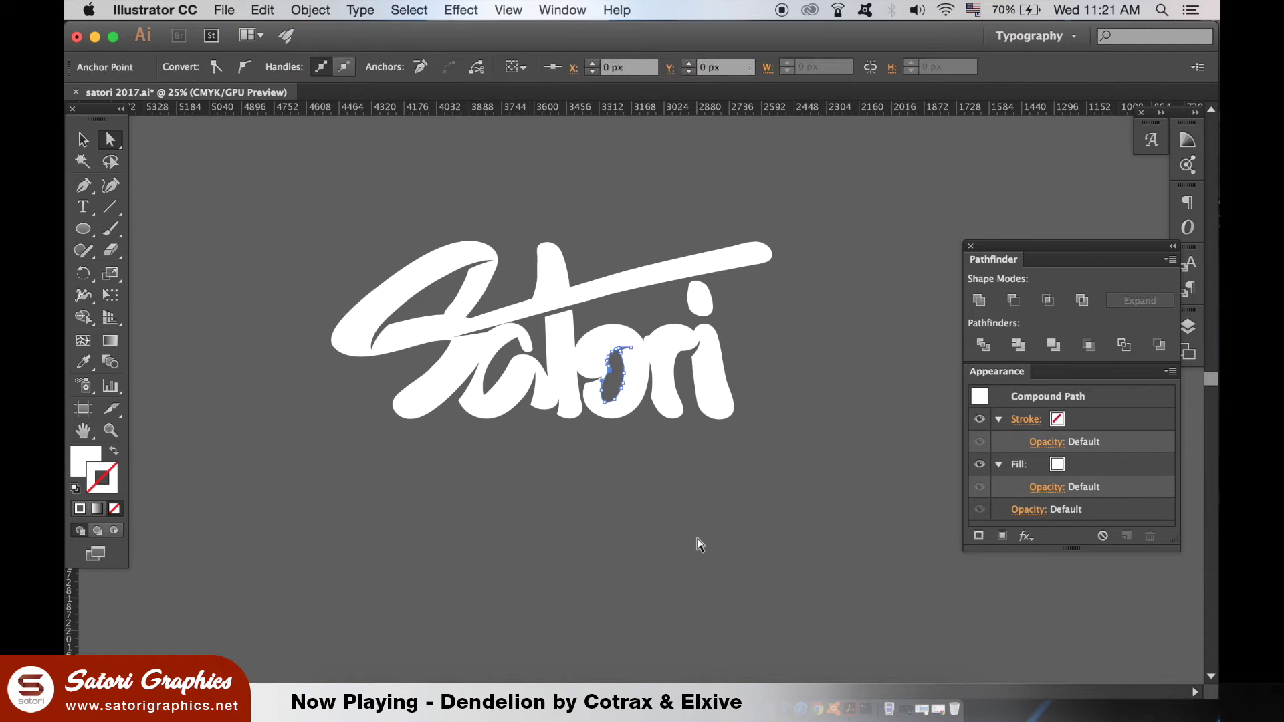
{"action": "scroll", "coordinate": [573, 464], "scroll_direction": "up", "scroll_amount": 1}
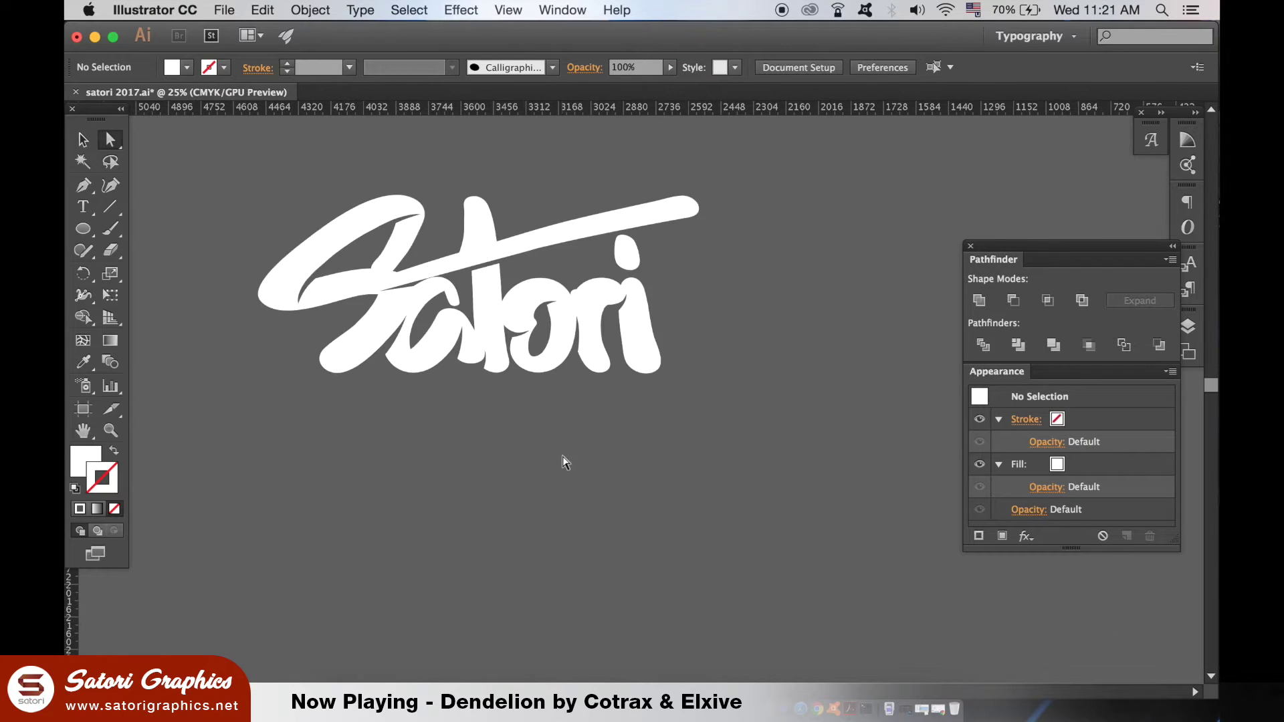
{"action": "scroll", "coordinate": [484, 518], "scroll_direction": "up", "scroll_amount": 4}
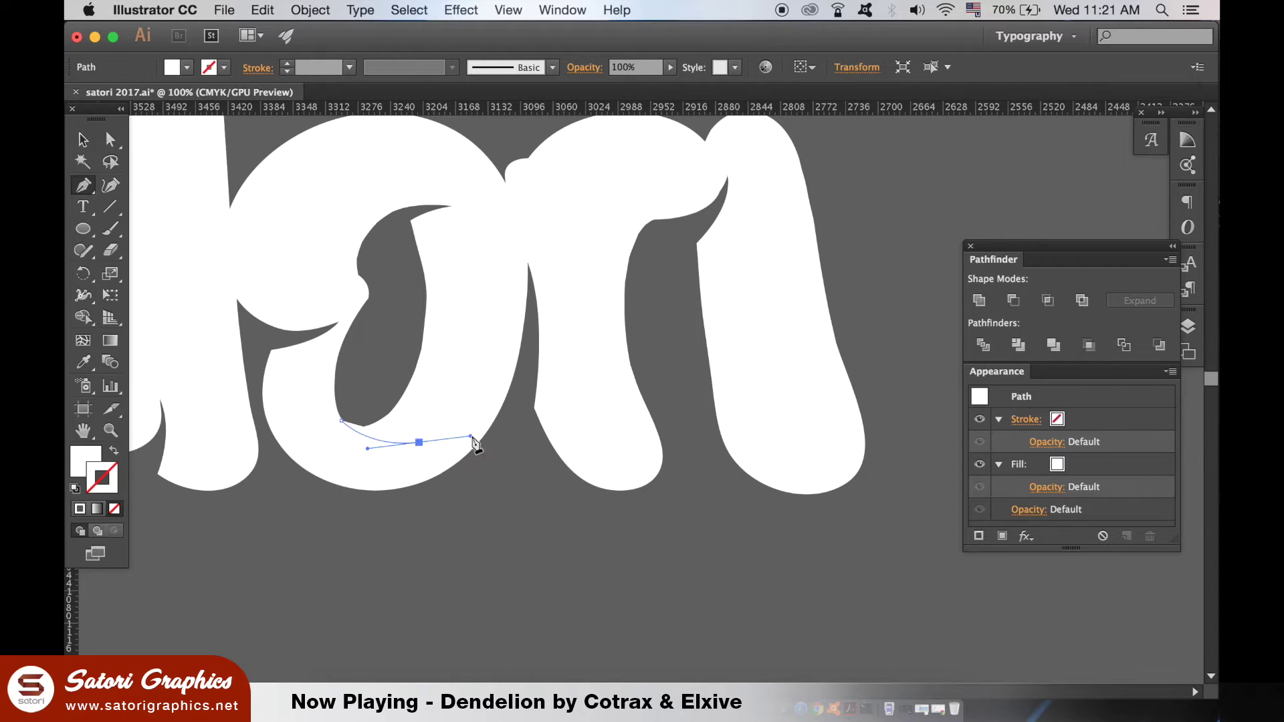
Curve a filler along the base of the o and check the i's dot edge.
{"action": "left_click_drag", "start_coordinate": [367, 432], "coordinate": [336, 361]}
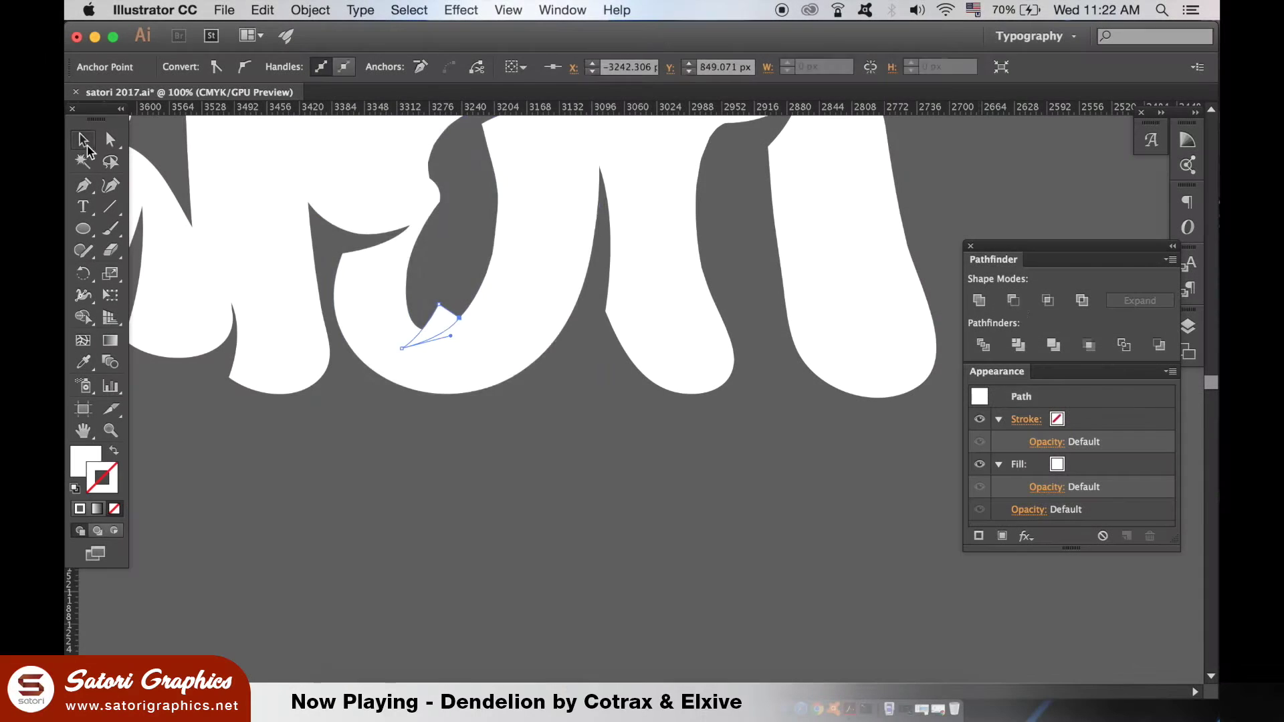
{"action": "key", "text": "super+minus"}
{"action": "key", "text": "super+minus"}
{"action": "key", "text": "super+minus"}
{"action": "key", "text": "super+minus"}
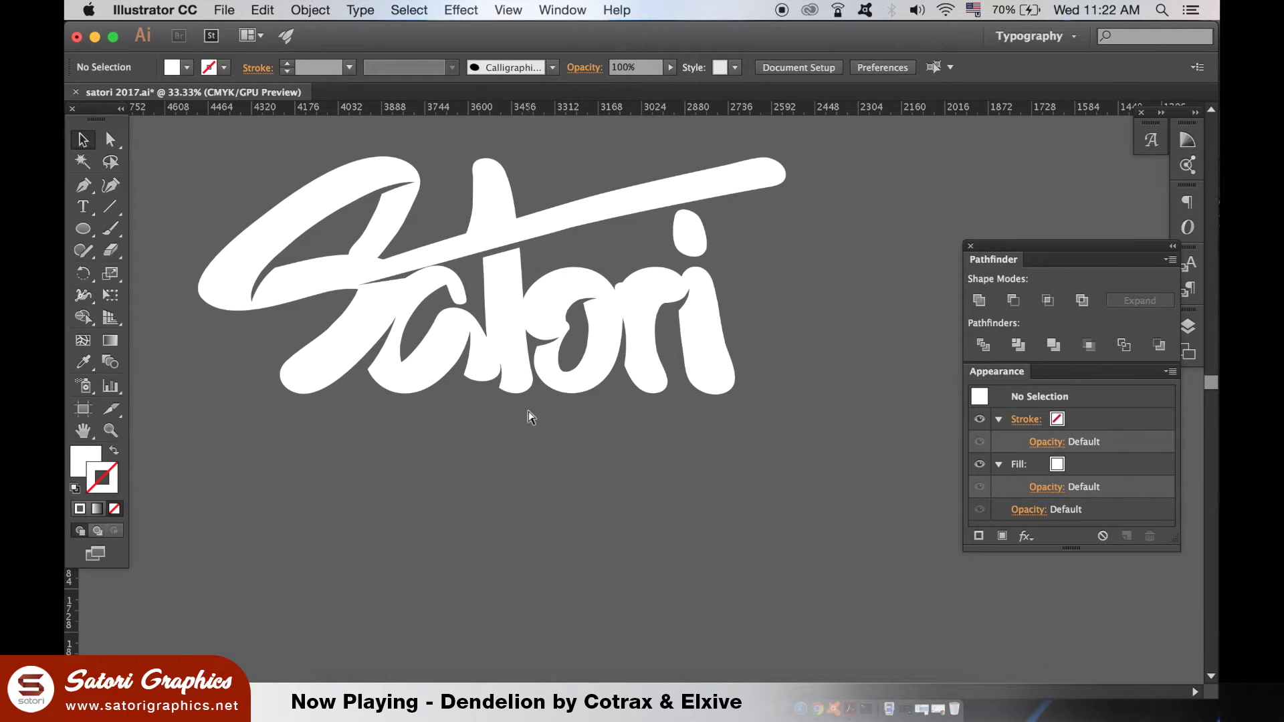
{"action": "key", "text": "super+plus"}
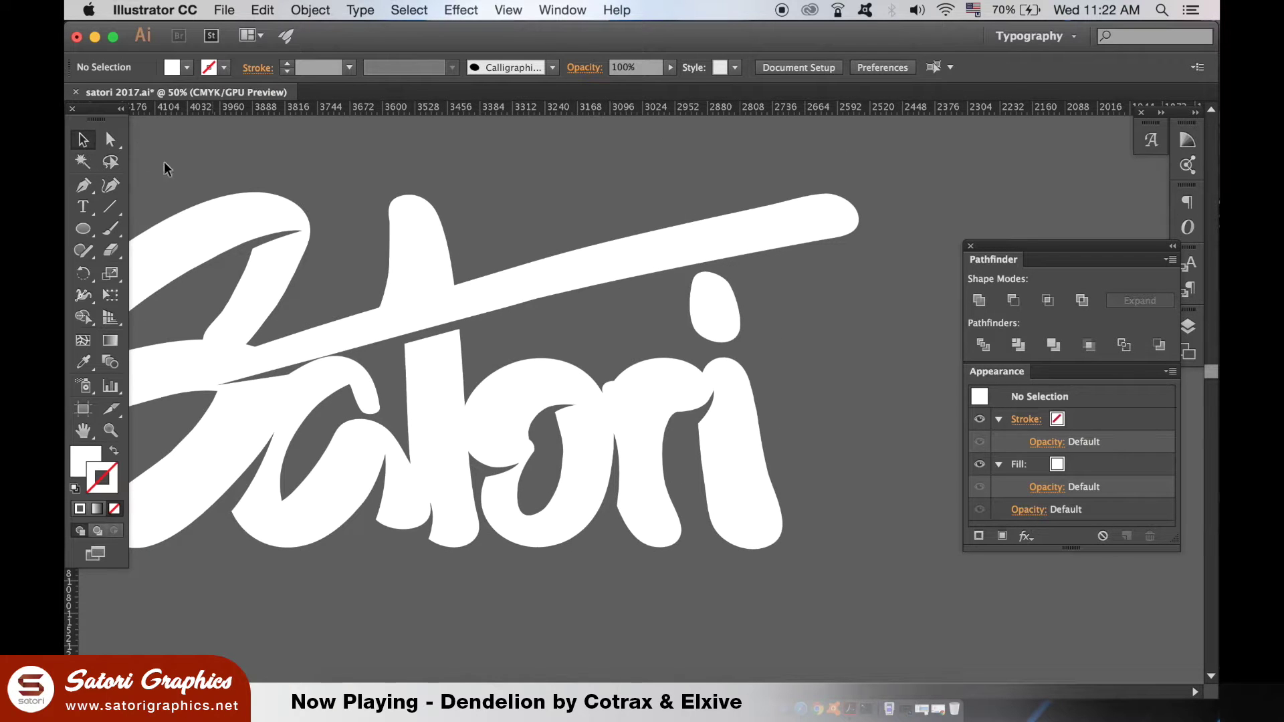
{"action": "left_click", "coordinate": [693, 299]}
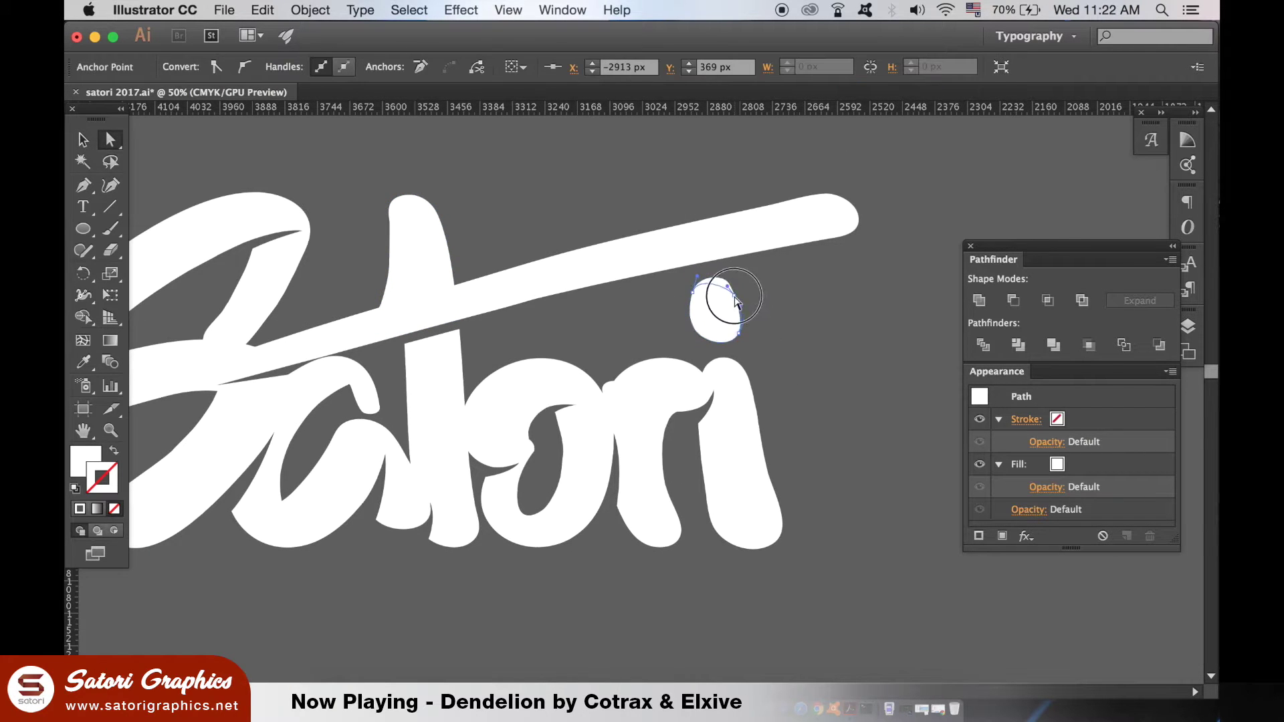
{"action": "key", "text": "super+shift+a"}
{"action": "key", "text": "super+minus"}
{"action": "key", "text": "super+minus"}
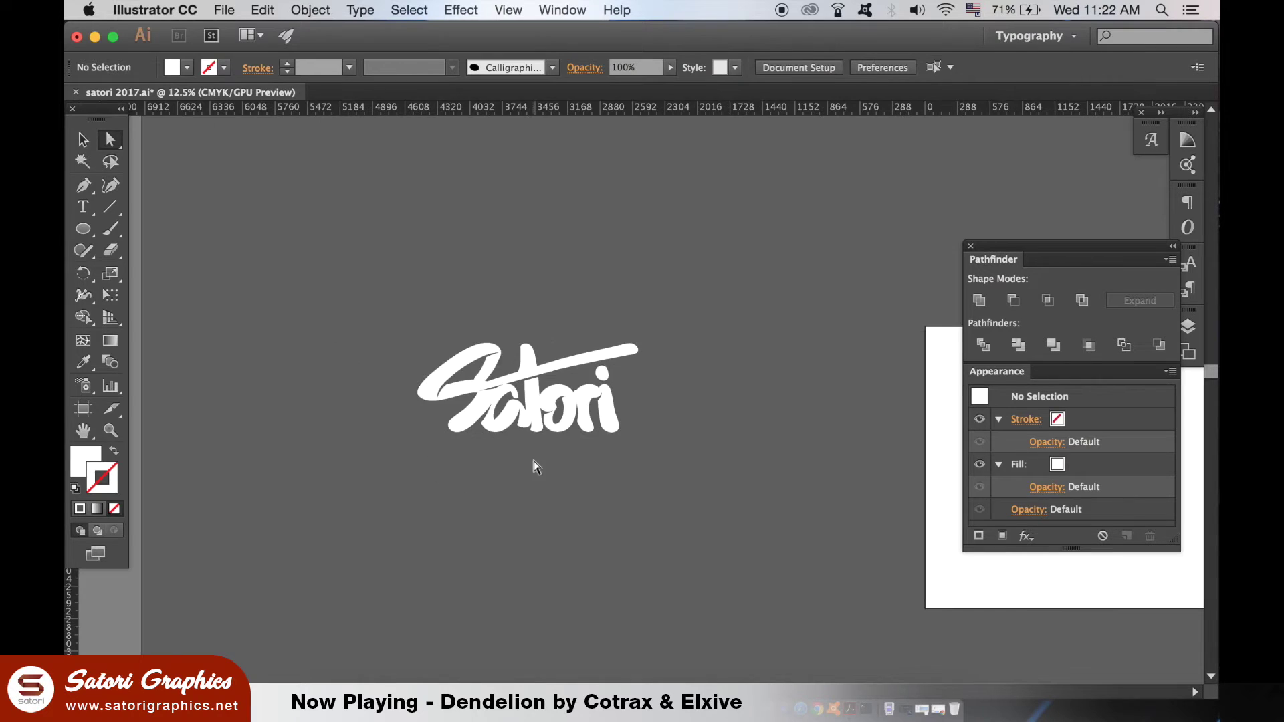
{"action": "key", "text": "super+plus"}
{"action": "key", "text": "super+plus"}
{"action": "key", "text": "super+plus"}
{"action": "key", "text": "super+plus"}
{"action": "scroll", "coordinate": [550, 435], "scroll_direction": "left", "scroll_amount": 5}
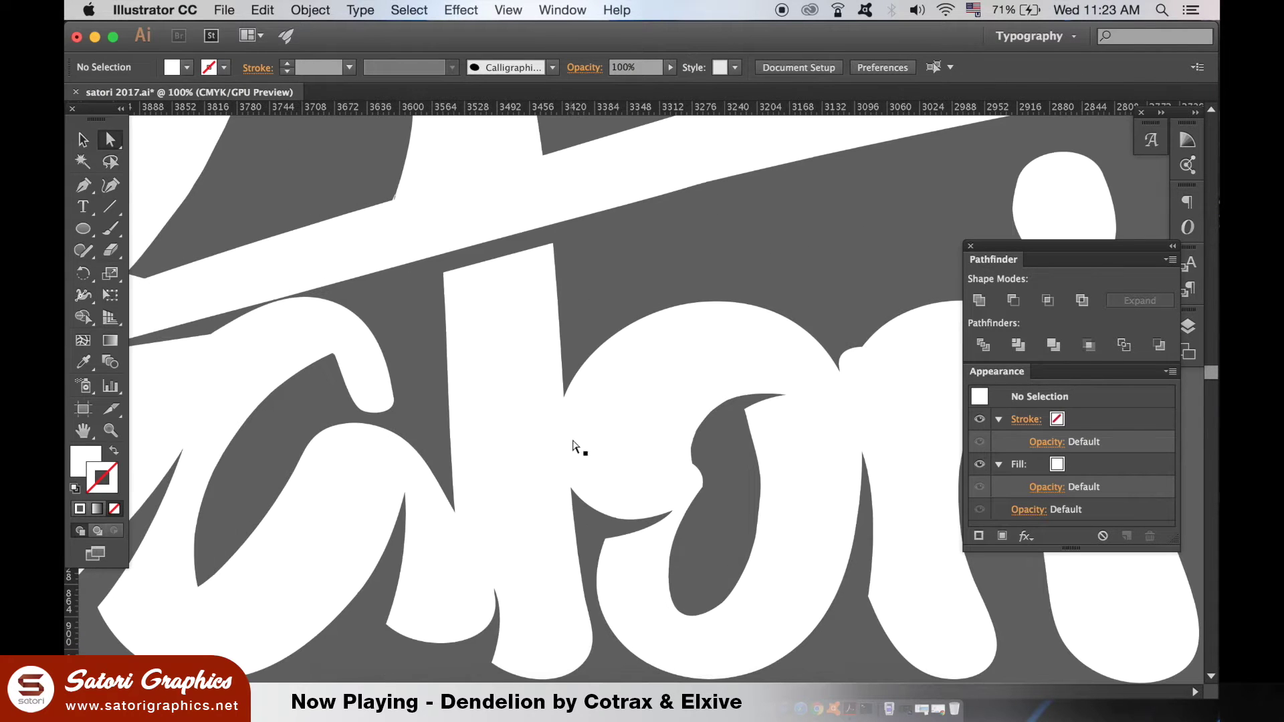
Draw a corner filler on the o and merge it into the lettering.
{"action": "key", "text": "p"}
{"action": "left_click", "coordinate": [568, 461]}
{"action": "left_click", "coordinate": [1013, 301]}
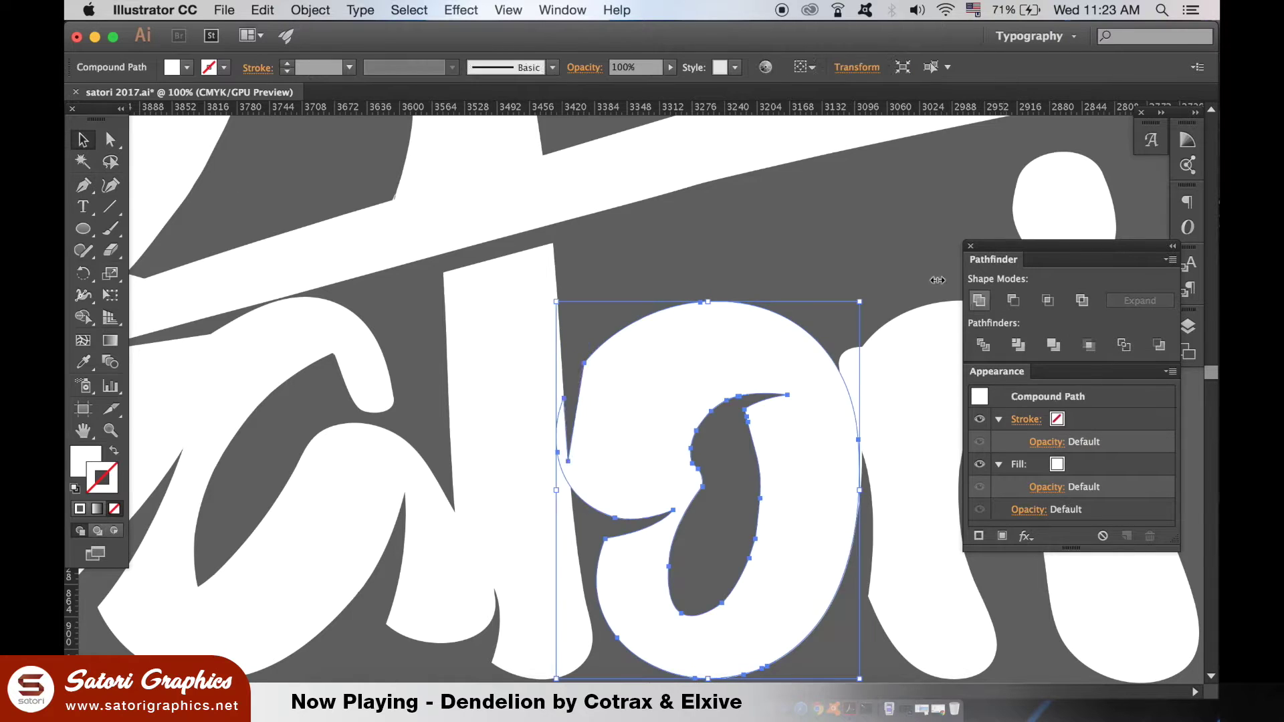
{"action": "key", "text": "ctrl+minus"}
{"action": "key", "text": "ctrl+minus"}
{"action": "key", "text": "ctrl+minus"}
{"action": "left_click", "coordinate": [884, 239]}
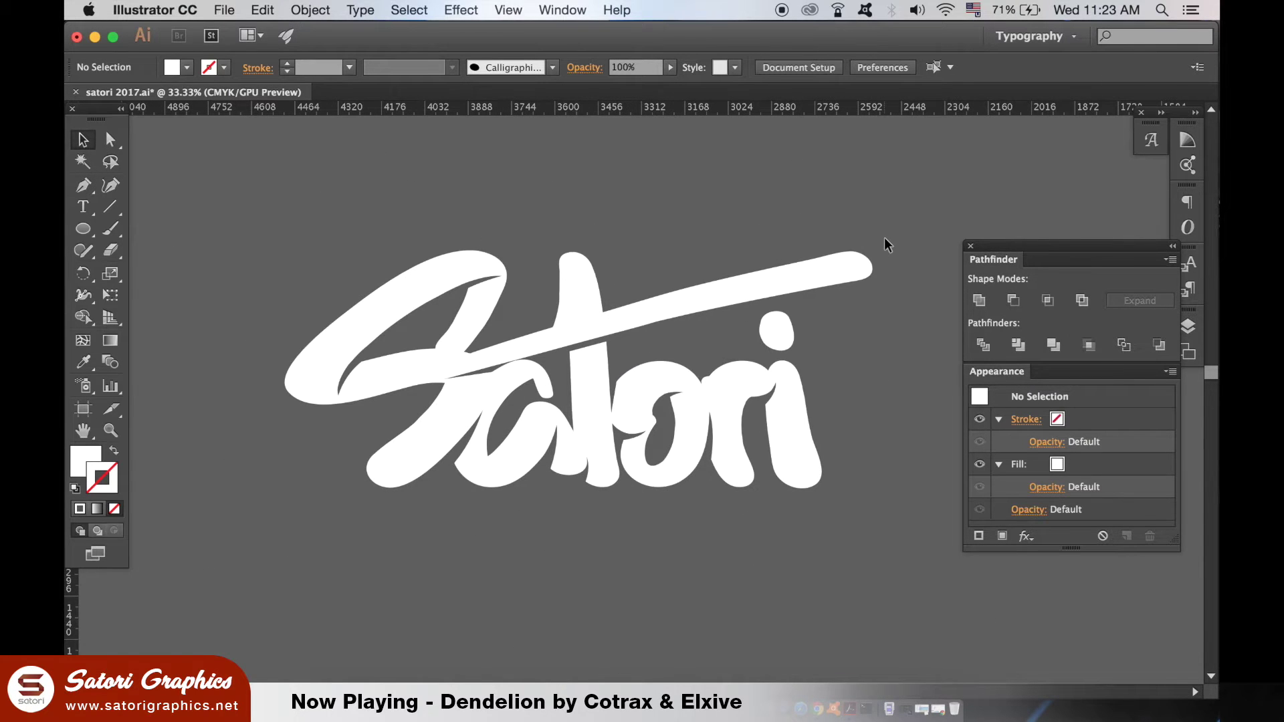
Adjust the anchors on the a's counter to smooth its curve.
{"action": "key", "text": "ctrl+plus"}
{"action": "key", "text": "ctrl+plus"}
{"action": "key", "text": "ctrl+plus"}
{"action": "key", "text": "a"}
{"action": "left_click", "coordinate": [450, 329]}
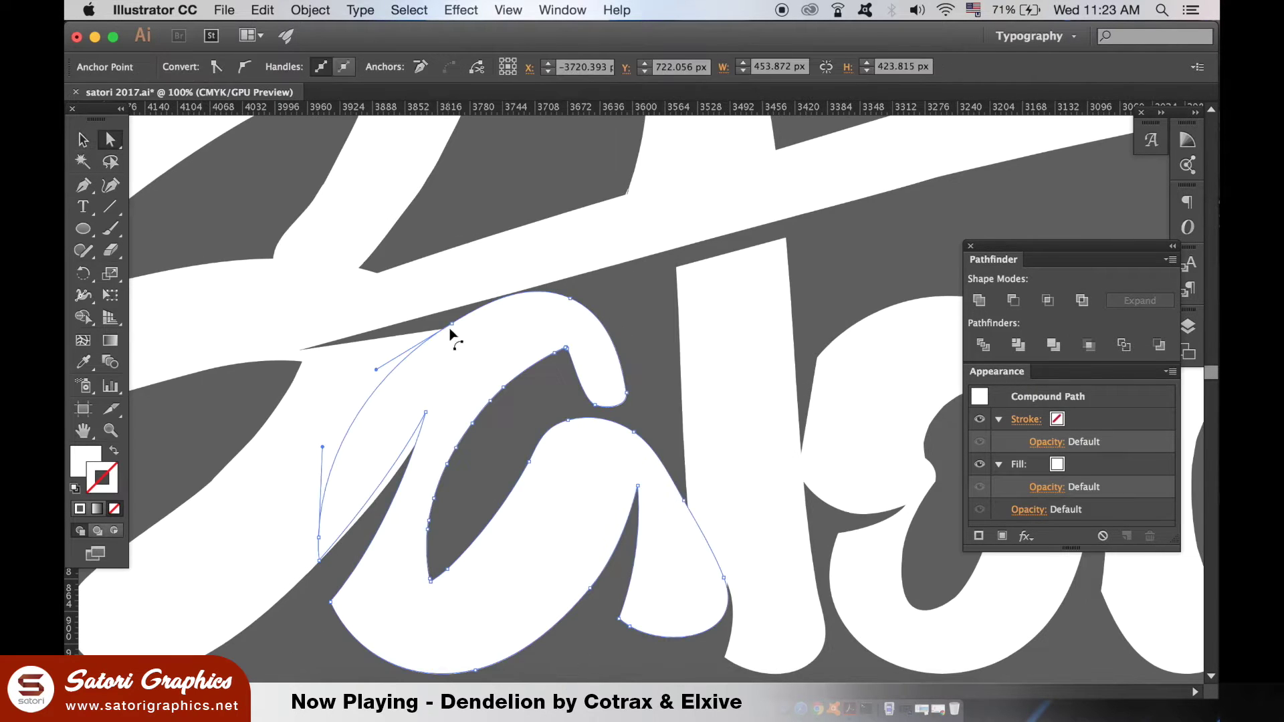
{"action": "left_click", "coordinate": [402, 367]}
{"action": "left_click", "coordinate": [624, 275]}
{"action": "key", "text": "ctrl+minus"}
{"action": "key", "text": "ctrl+minus"}
{"action": "key", "text": "ctrl+minus"}
{"action": "key", "text": "ctrl+plus"}
{"action": "key", "text": "ctrl+plus"}
{"action": "key", "text": "ctrl+plus"}
{"action": "key", "text": "ctrl+plus"}
{"action": "key", "text": "ctrl+plus"}
Add a pointed filler shape inside the r–i joint.
{"action": "key", "text": "p"}
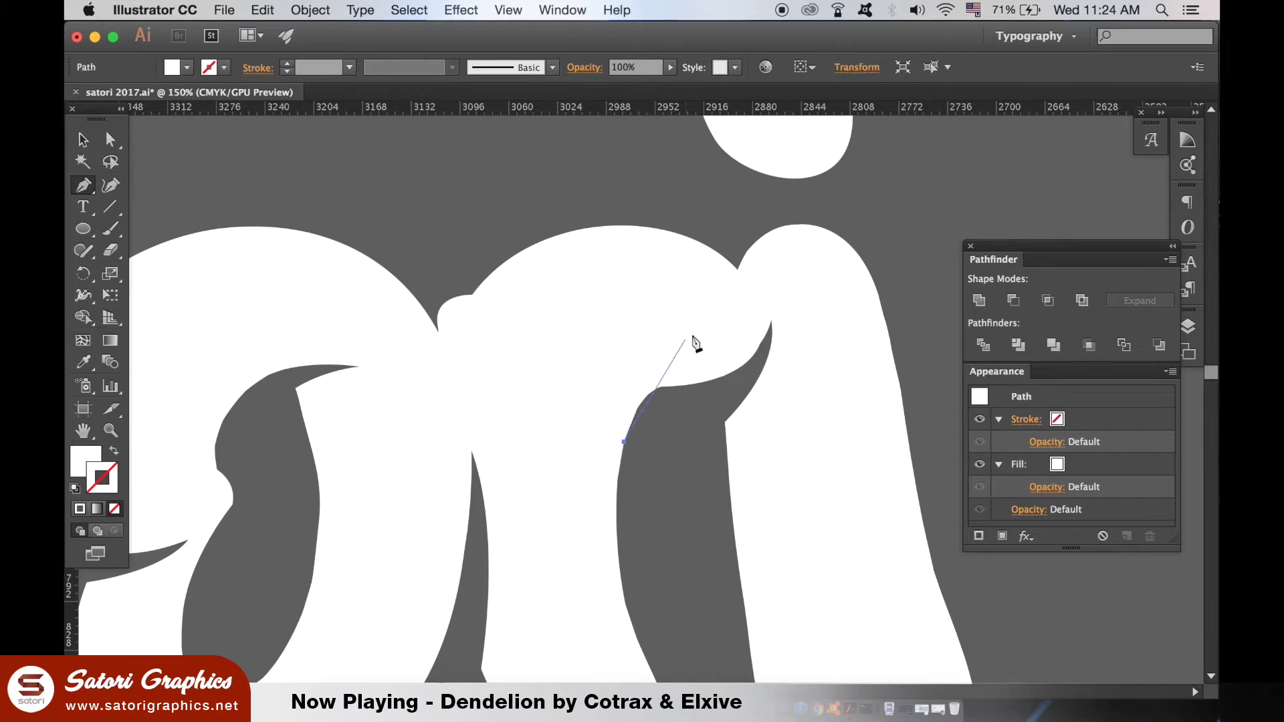
{"action": "left_click", "coordinate": [656, 475]}
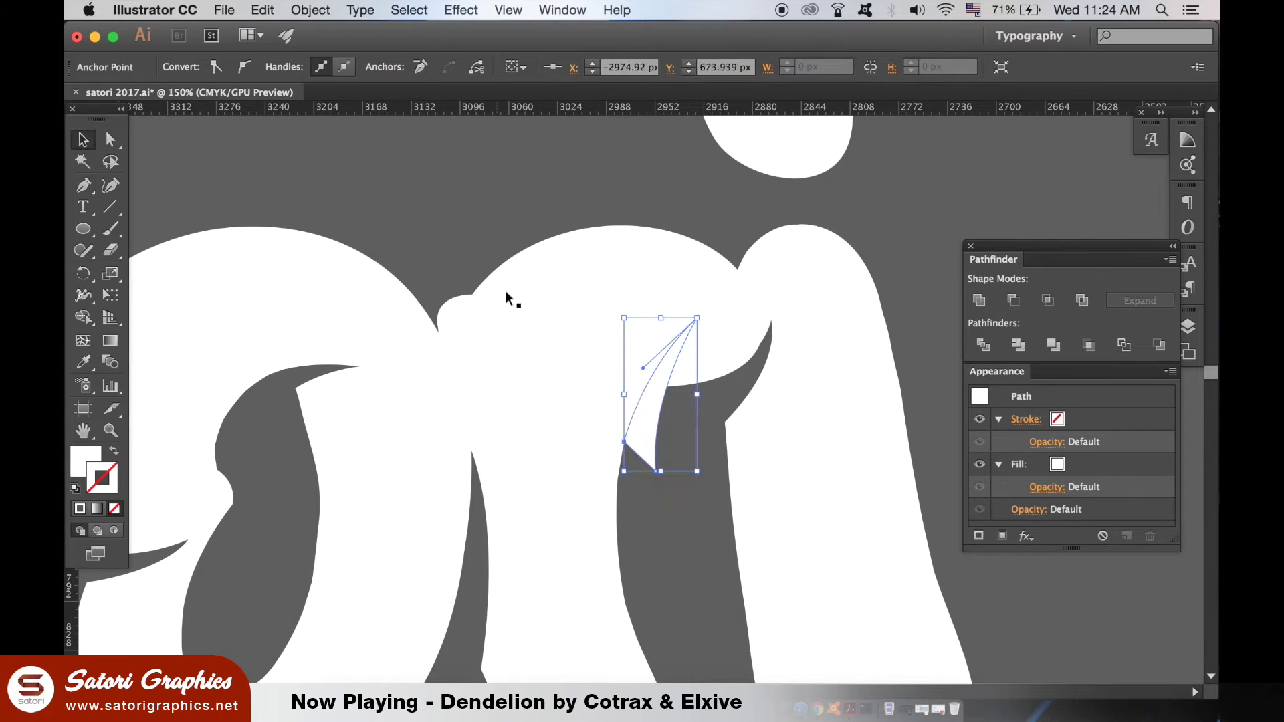
{"action": "left_click", "coordinate": [891, 222]}
{"action": "key", "text": "ctrl+minus"}
{"action": "key", "text": "ctrl+minus"}
{"action": "key", "text": "ctrl+minus"}
{"action": "key", "text": "ctrl+minus"}
{"action": "key", "text": "ctrl+minus"}
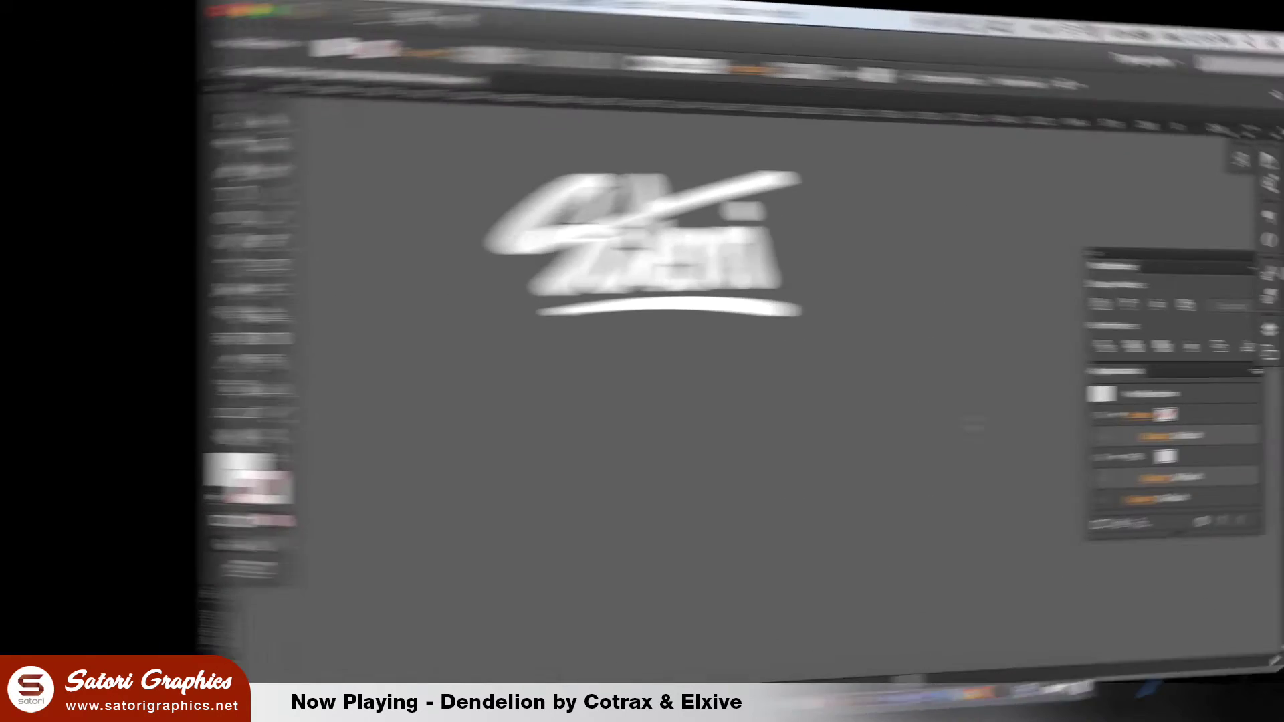
Type the STYLE DEFINED tagline beneath the Satori lettering and select it.
{"action": "key", "text": "t"}
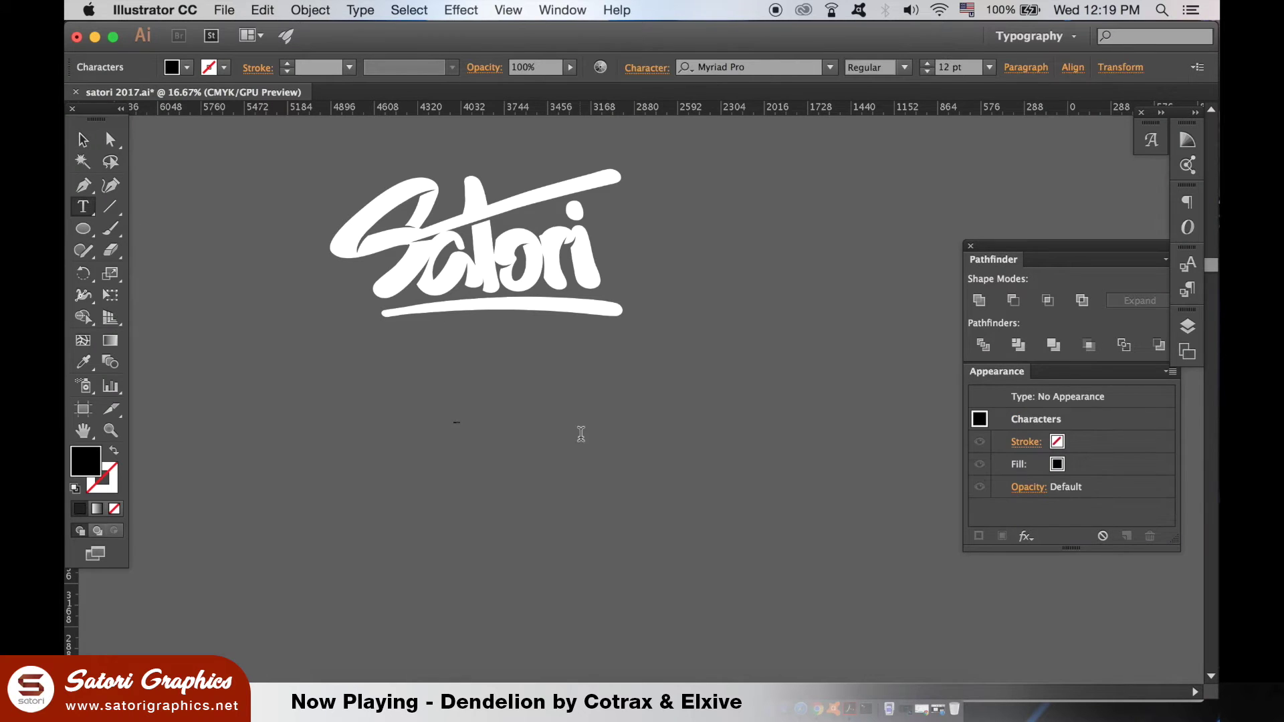
{"action": "key", "text": "Escape"}
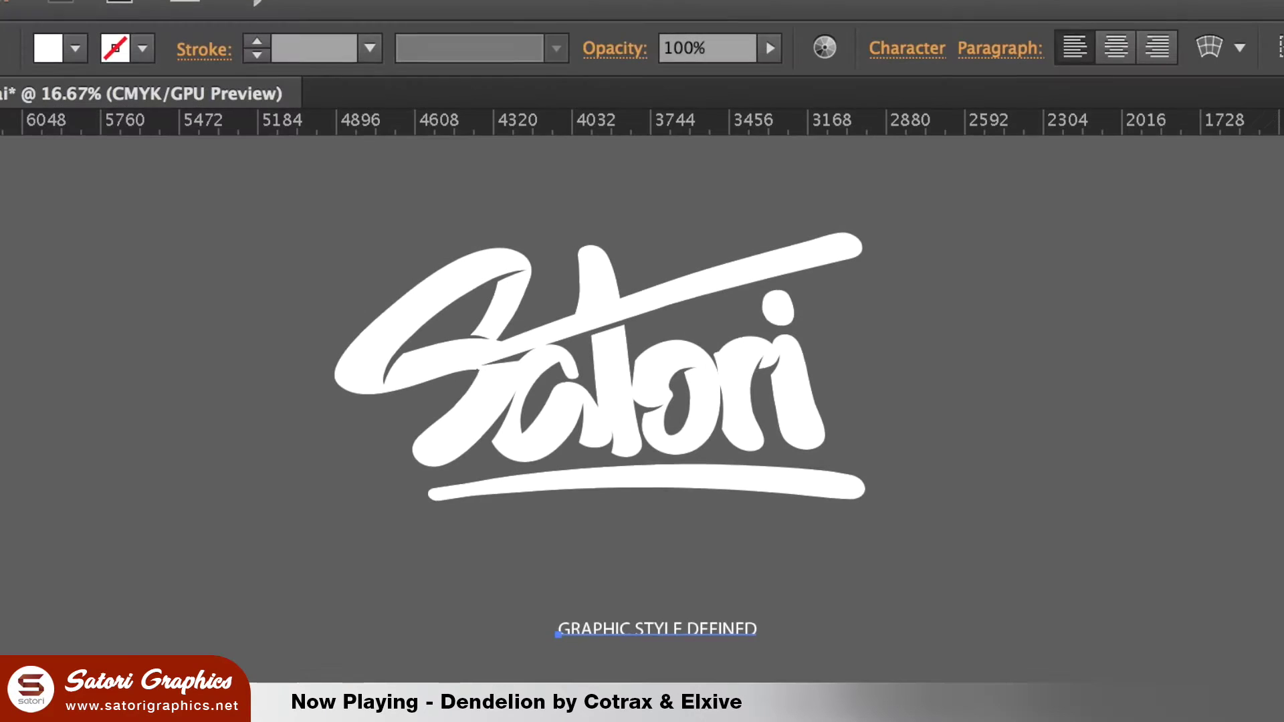
{"action": "left_click", "coordinate": [749, 617]}
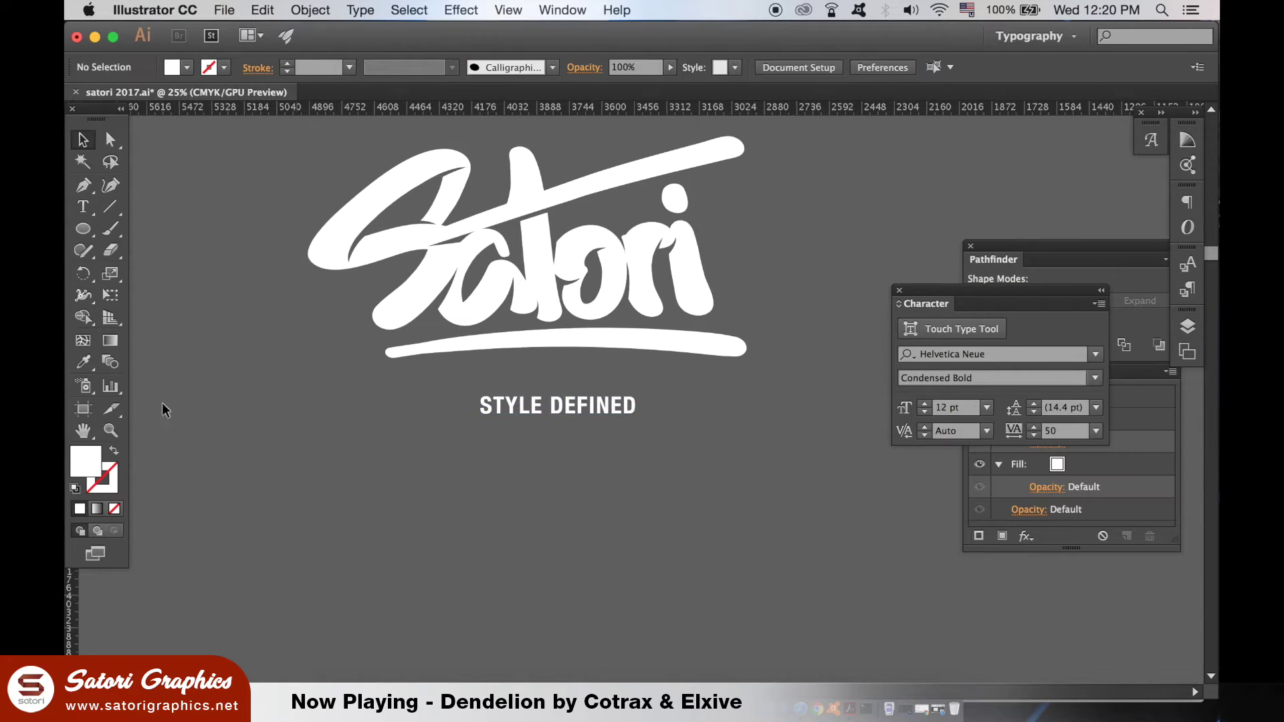
Draw a white horizontal rule to the right of the STYLE DEFINED tagline.
{"action": "left_click", "coordinate": [83, 185]}
{"action": "left_click", "coordinate": [740, 332]}
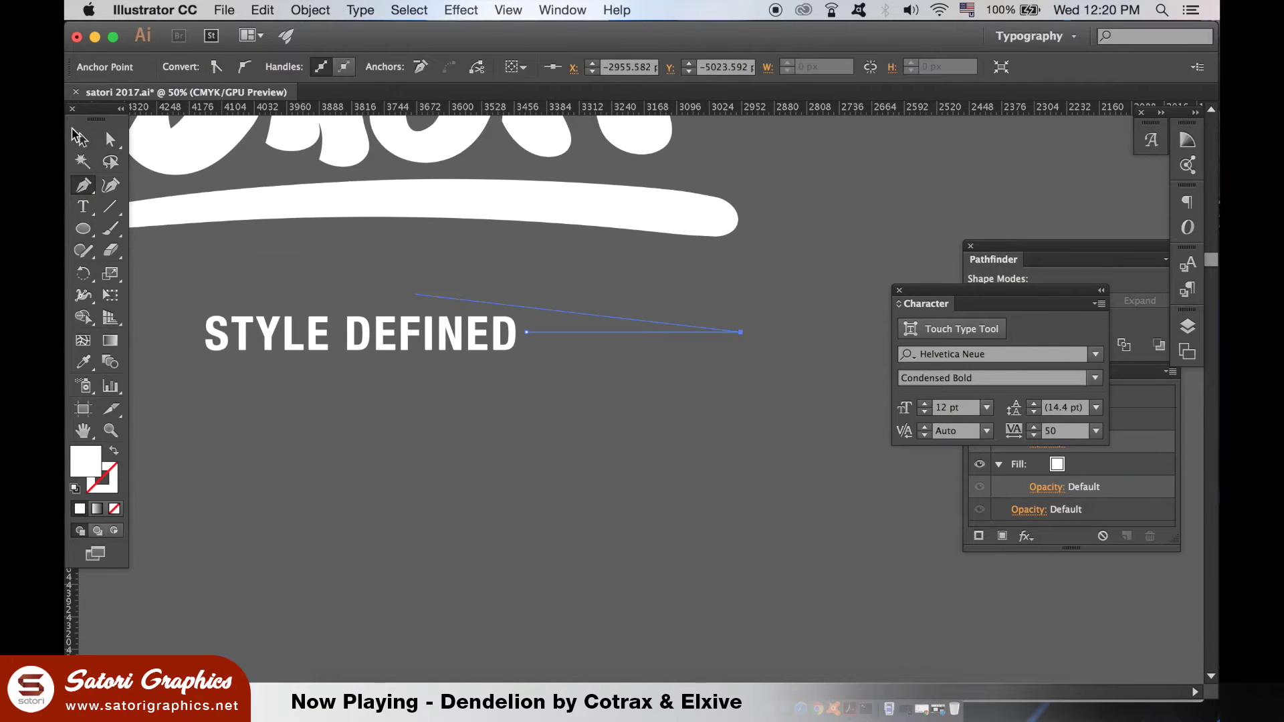
{"action": "left_click", "coordinate": [527, 331]}
{"action": "key", "text": "shift+x"}
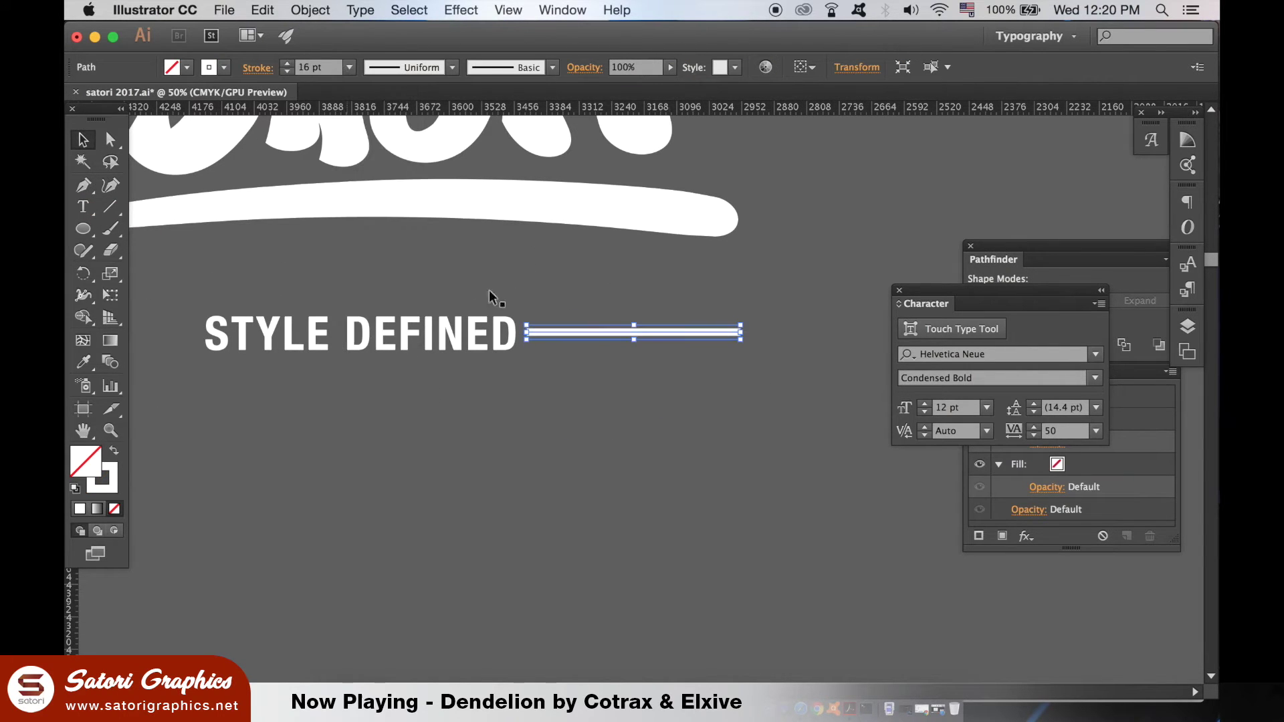
{"action": "left_click_drag", "start_coordinate": [1013, 303], "coordinate": [1102, 474]}
{"action": "left_click", "coordinate": [561, 9]}
{"action": "left_click", "coordinate": [575, 628]}
{"action": "left_click", "coordinate": [664, 389]}
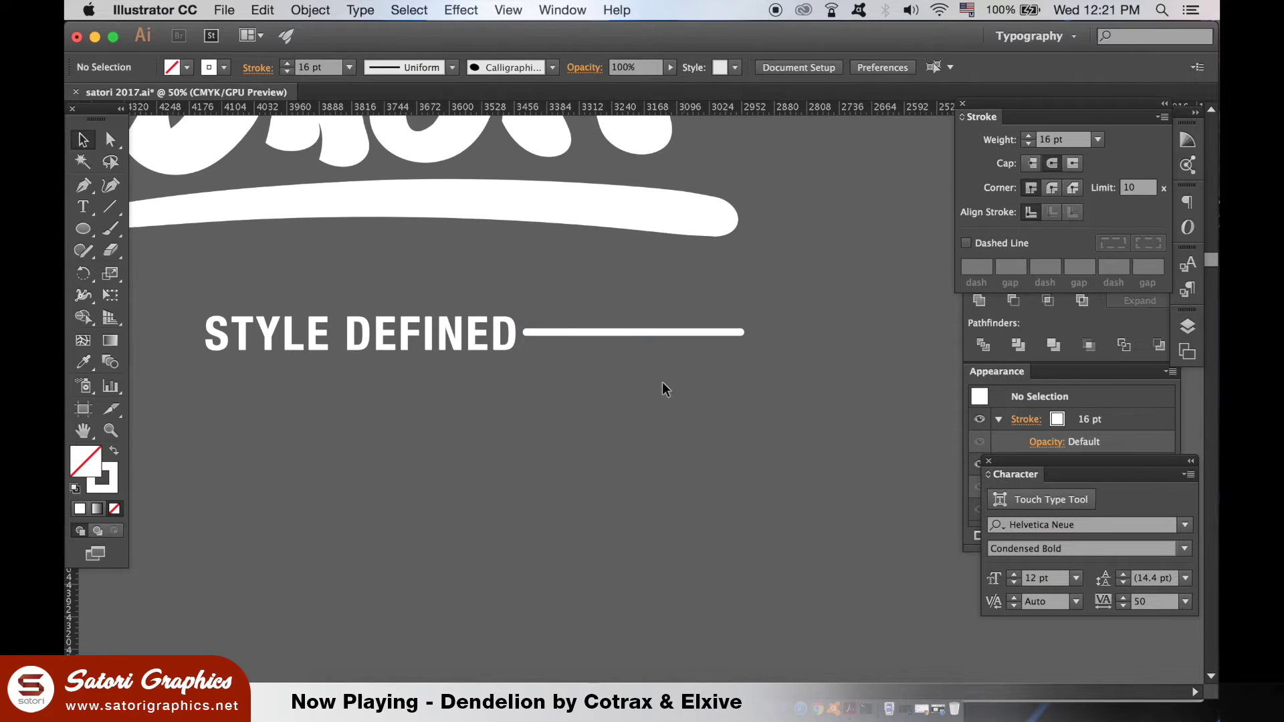
Place a copy of the rule left of STYLE DEFINED and center-align both with the text.
{"action": "scroll", "coordinate": [702, 415], "scroll_direction": "down", "scroll_amount": 3}
{"action": "scroll", "coordinate": [745, 453], "scroll_direction": "up", "scroll_amount": 2}
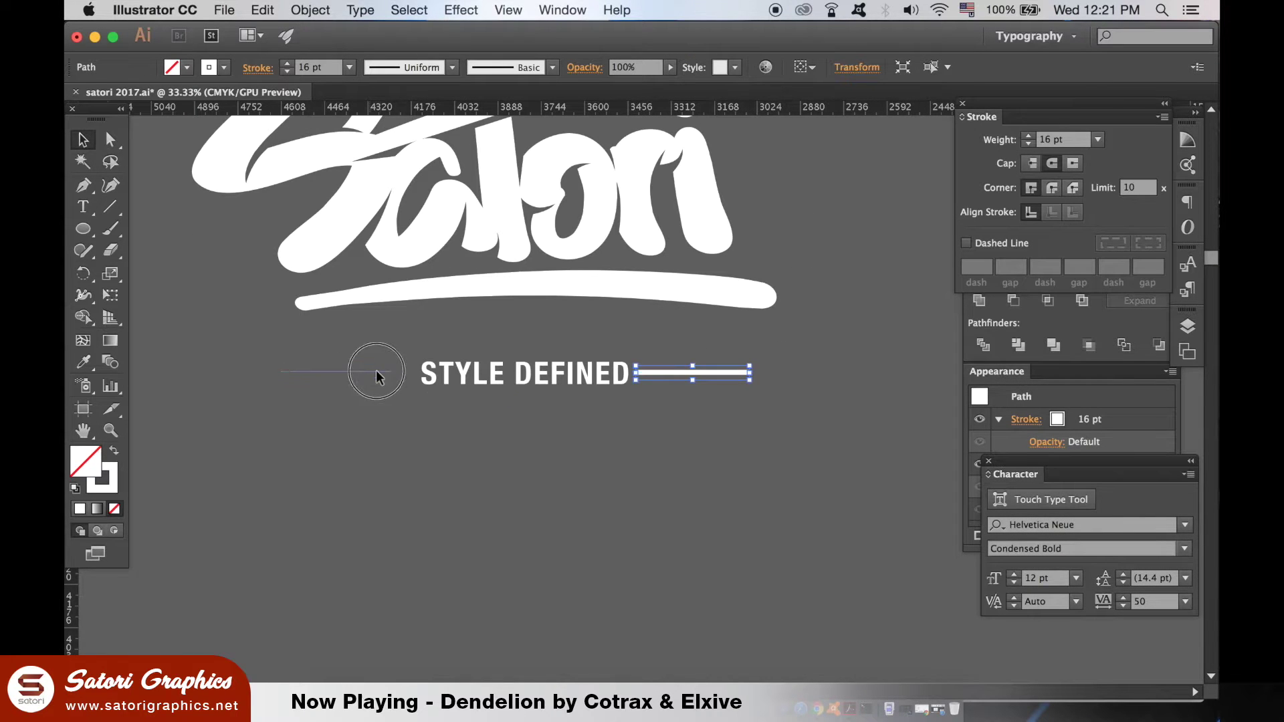
{"action": "left_click_drag", "start_coordinate": [368, 343], "coordinate": [756, 385]}
{"action": "left_click", "coordinate": [771, 67]}
{"action": "left_click", "coordinate": [779, 441]}
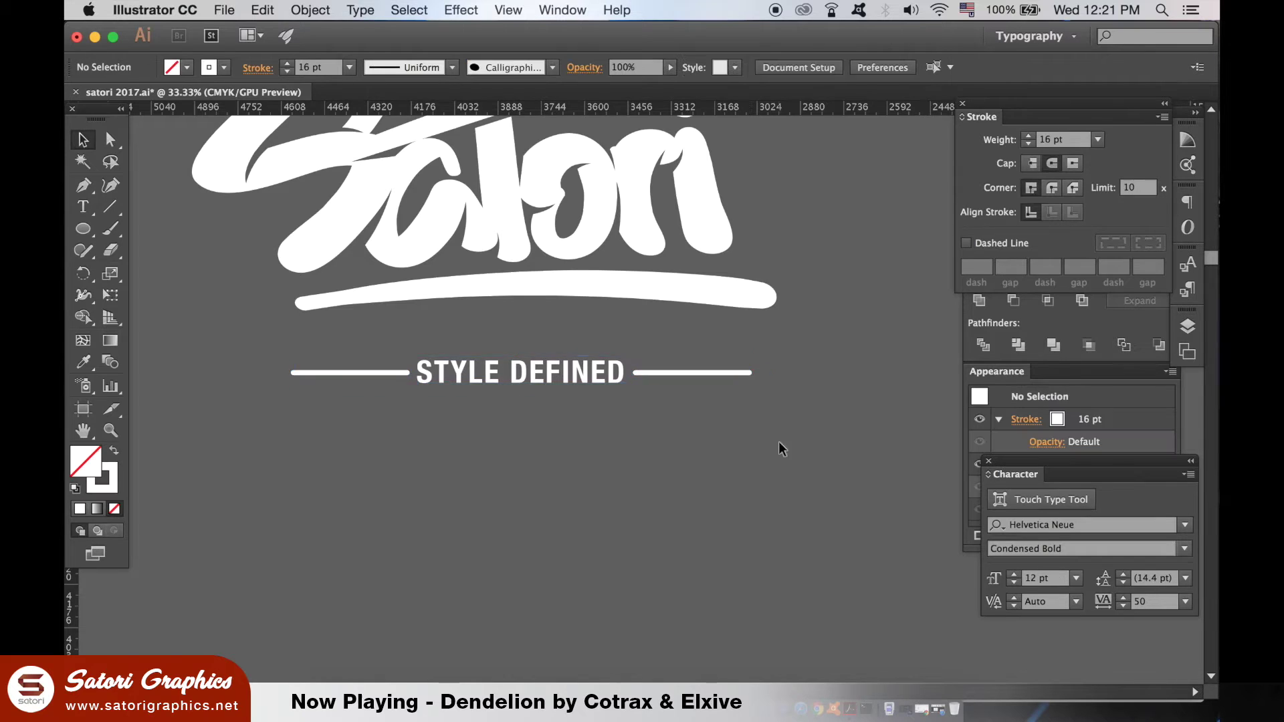
{"action": "scroll", "coordinate": [748, 479], "scroll_direction": "up", "scroll_amount": 1}
{"action": "left_click", "coordinate": [900, 399]}
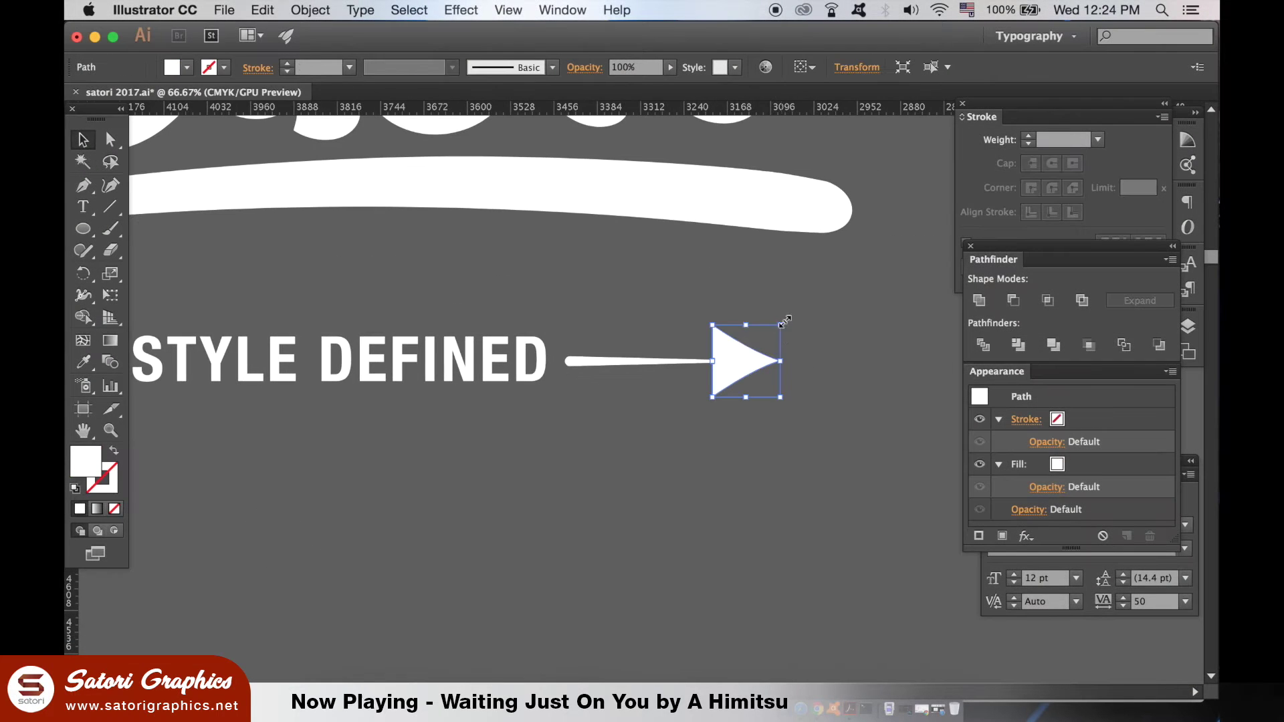
Draw a diagonal white feather stroke at the left rule's end with the Pen tool.
{"action": "key", "text": "p"}
{"action": "key", "text": "ctrl+equal"}
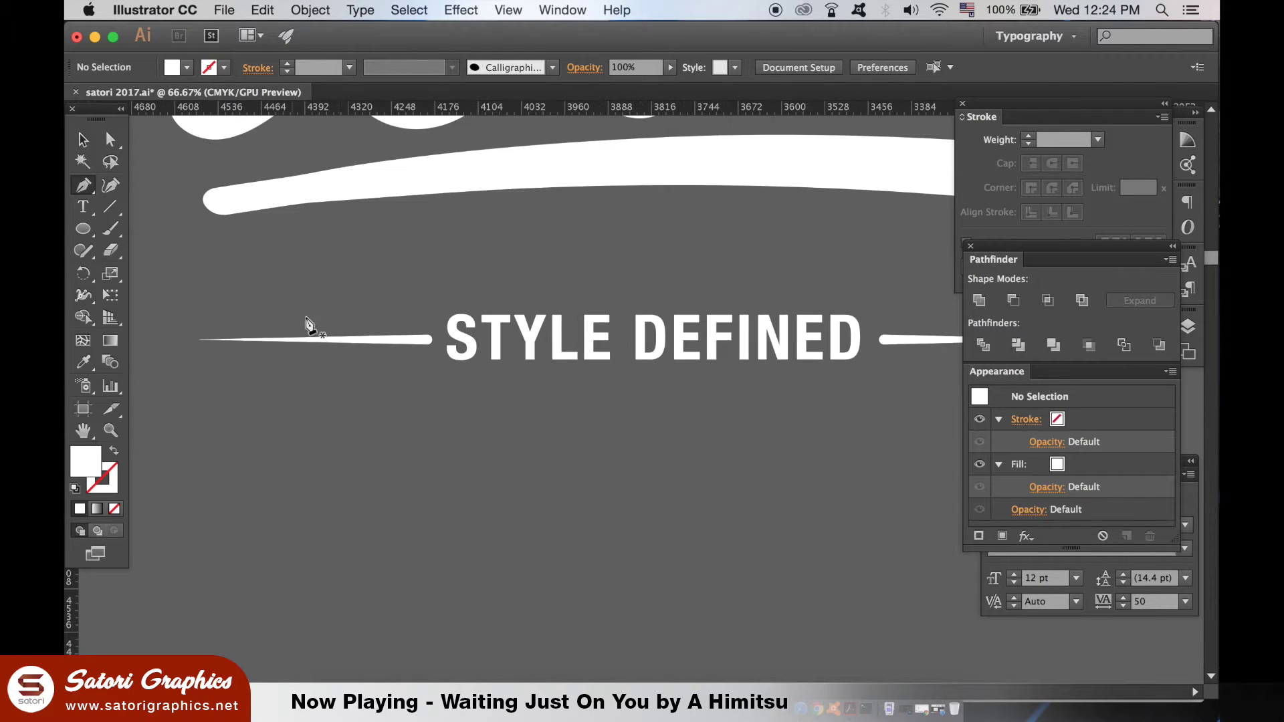
{"action": "left_click", "coordinate": [331, 338]}
{"action": "left_click", "coordinate": [272, 287]}
{"action": "key", "text": "shift+x"}
{"action": "key", "text": "v"}
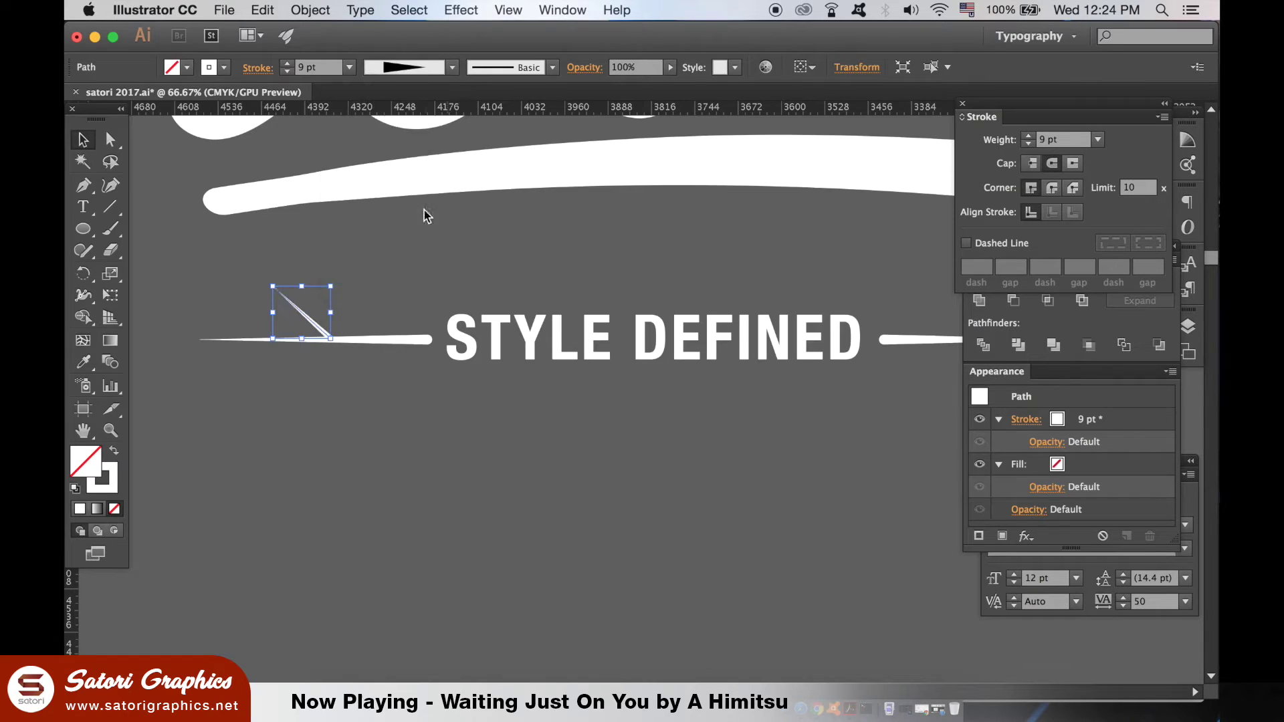
{"action": "key", "text": "ctrl+1"}
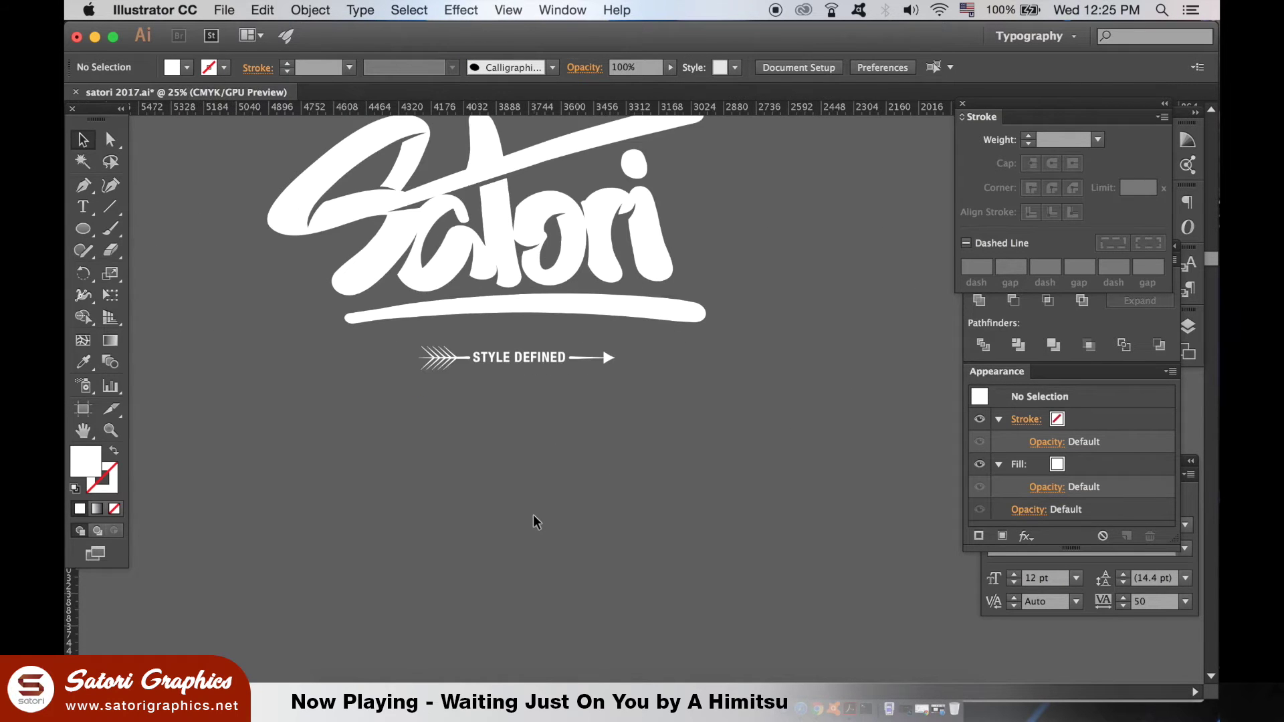
Add the caption 'GRAPHIC DESIGN ERA 2017' below the arrow, centred under STYLE DEFINED.
{"action": "key", "text": "t"}
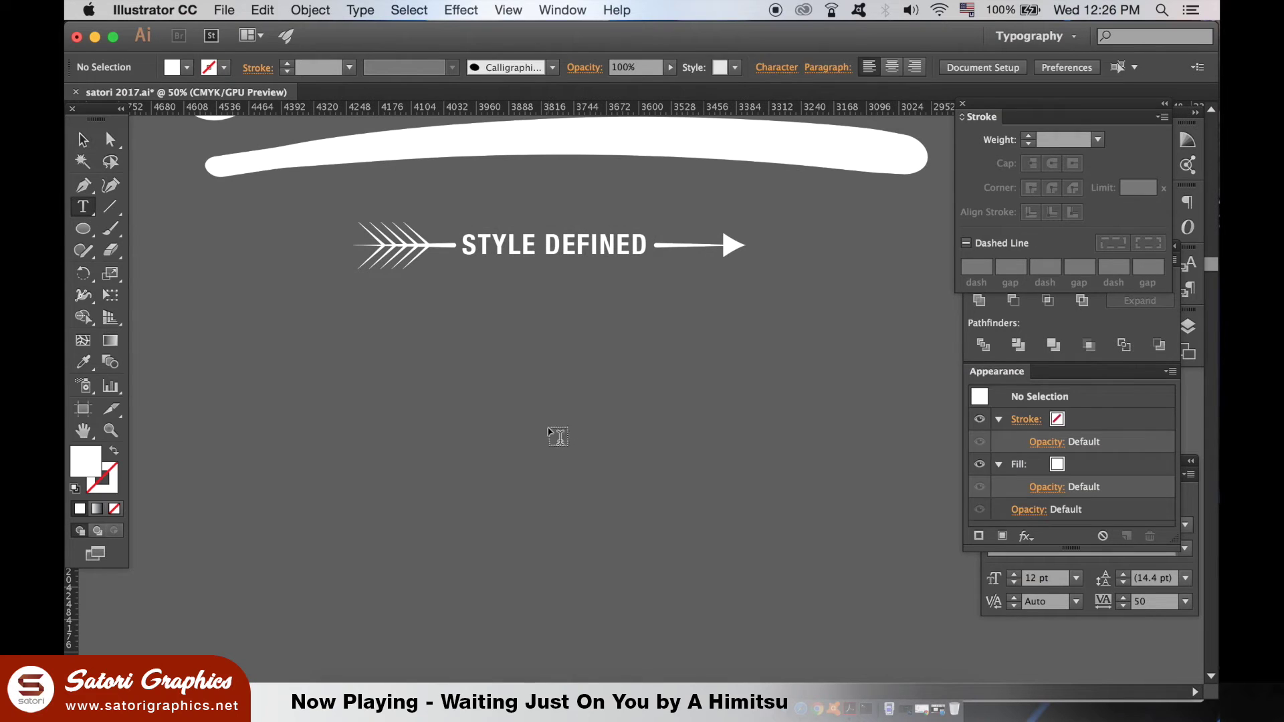
{"action": "left_click", "coordinate": [548, 425]}
{"action": "type", "text": "GRAPHIC DESIGN ERA 2017"}
{"action": "key", "text": "Escape"}
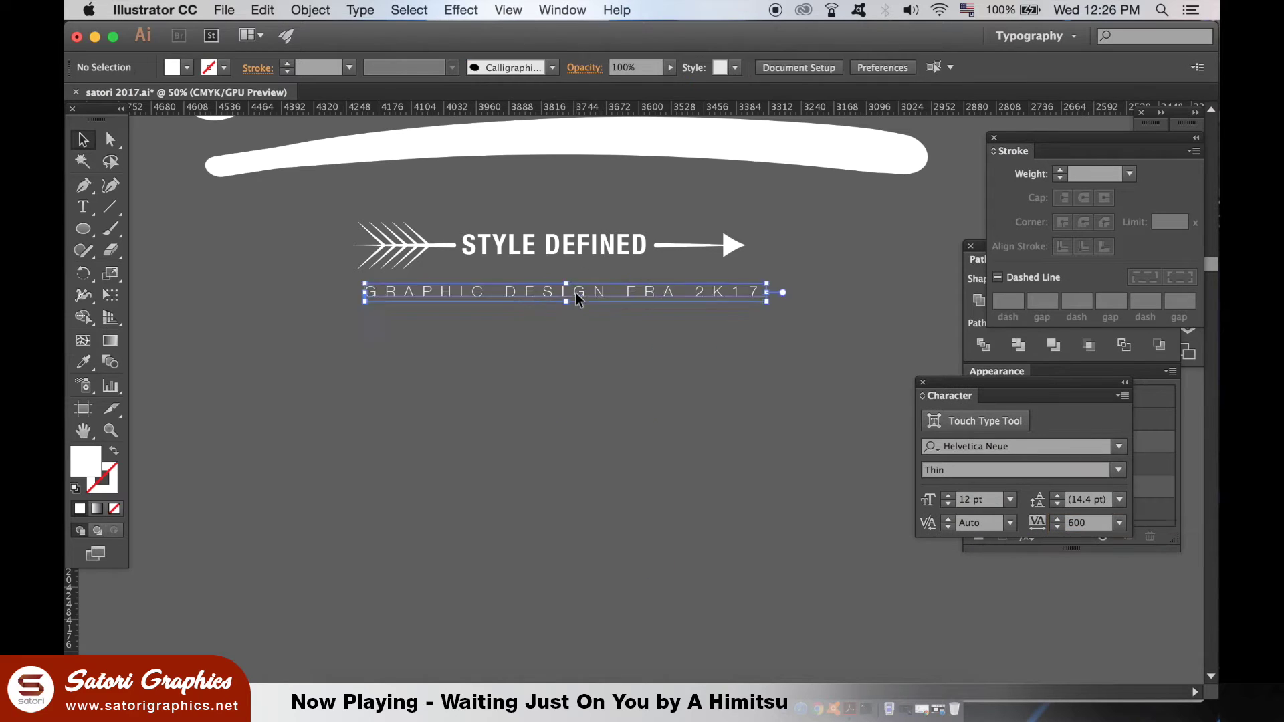
{"action": "left_click_drag", "start_coordinate": [716, 291], "coordinate": [665, 289]}
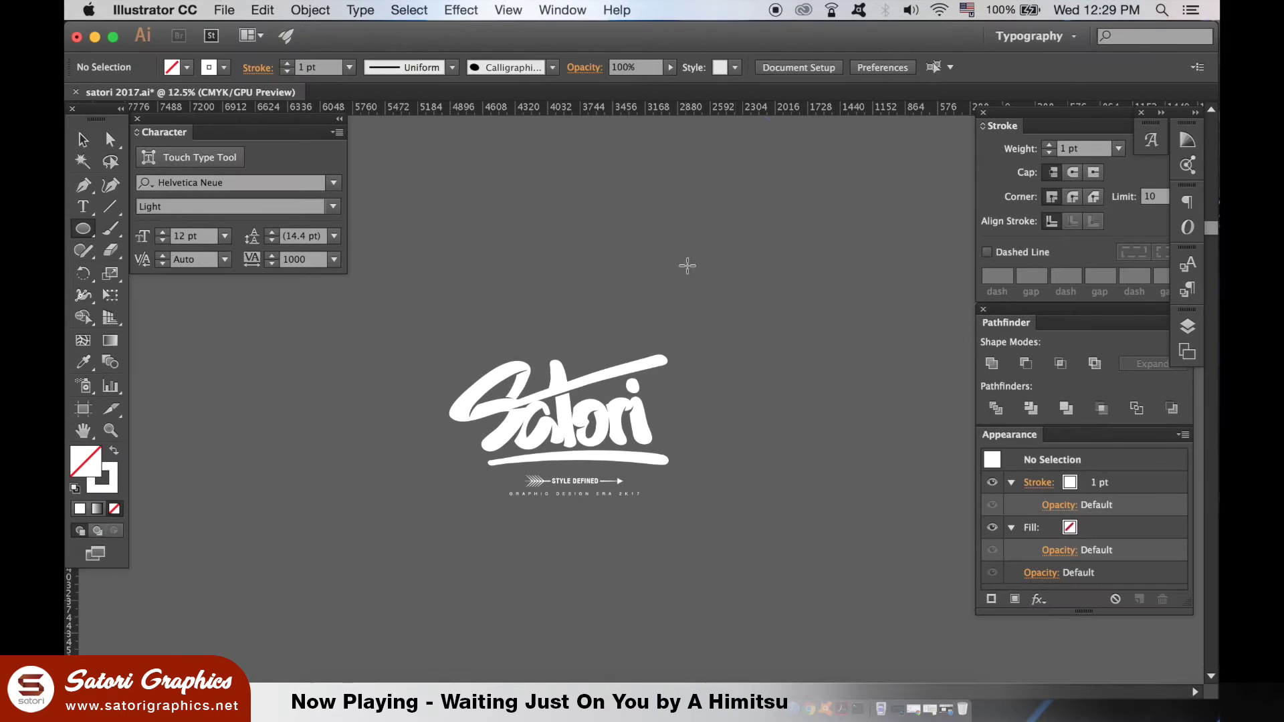
Draw a circle with an 80 pt white outline and move it over the Satori logo.
{"action": "left_click_drag", "start_coordinate": [690, 232], "coordinate": [815, 357]}
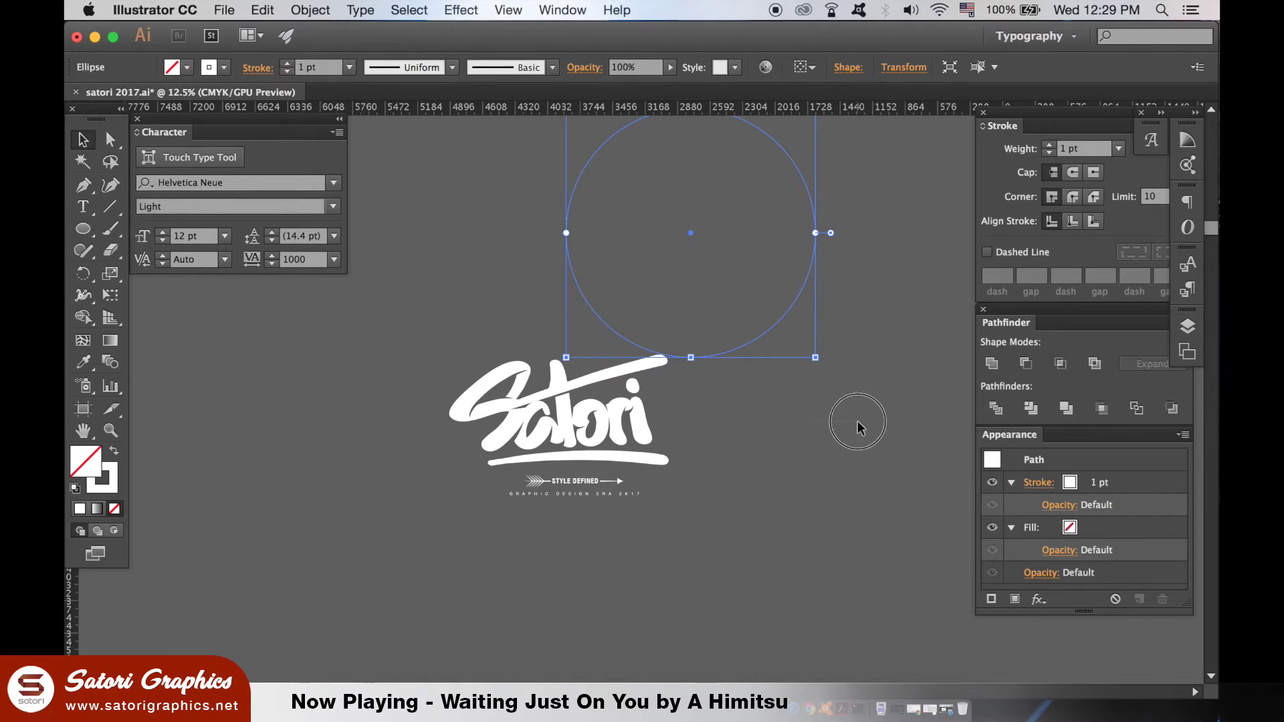
{"action": "left_click_drag", "start_coordinate": [904, 514], "coordinate": [896, 508]}
{"action": "left_click", "coordinate": [349, 67]}
{"action": "left_click", "coordinate": [373, 336]}
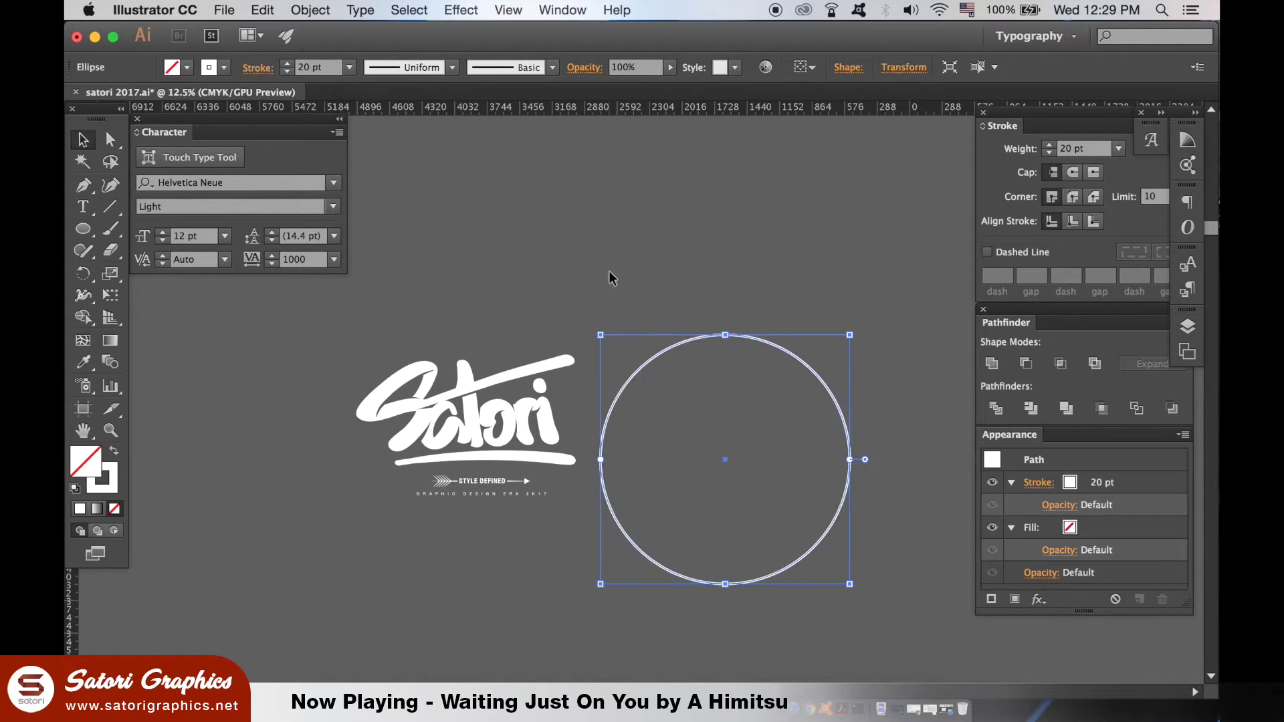
{"action": "left_click", "coordinate": [349, 67]}
{"action": "left_click", "coordinate": [373, 460]}
{"action": "left_click_drag", "start_coordinate": [725, 337], "coordinate": [474, 298]}
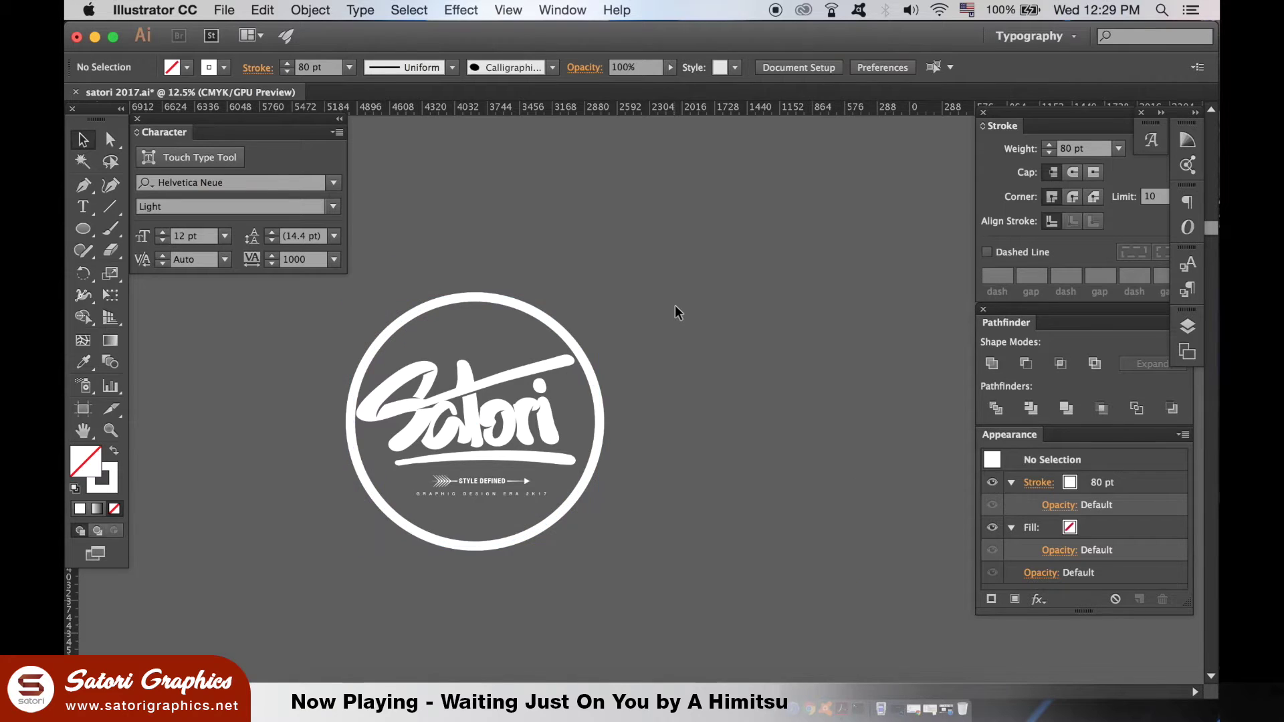
Enlarge the ring to surround the Satori logo and check the badge's grouped elements.
{"action": "left_click", "coordinate": [598, 395]}
{"action": "left_click", "coordinate": [653, 293]}
{"action": "mouse_move", "coordinate": [600, 297]}
{"action": "left_mouse_down"}
{"action": "mouse_move", "coordinate": [609, 282]}
{"action": "mouse_move", "coordinate": [736, 305]}
{"action": "left_mouse_up"}
{"action": "left_click", "coordinate": [575, 324]}
{"action": "left_click", "coordinate": [697, 314]}
{"action": "left_click", "coordinate": [615, 352]}
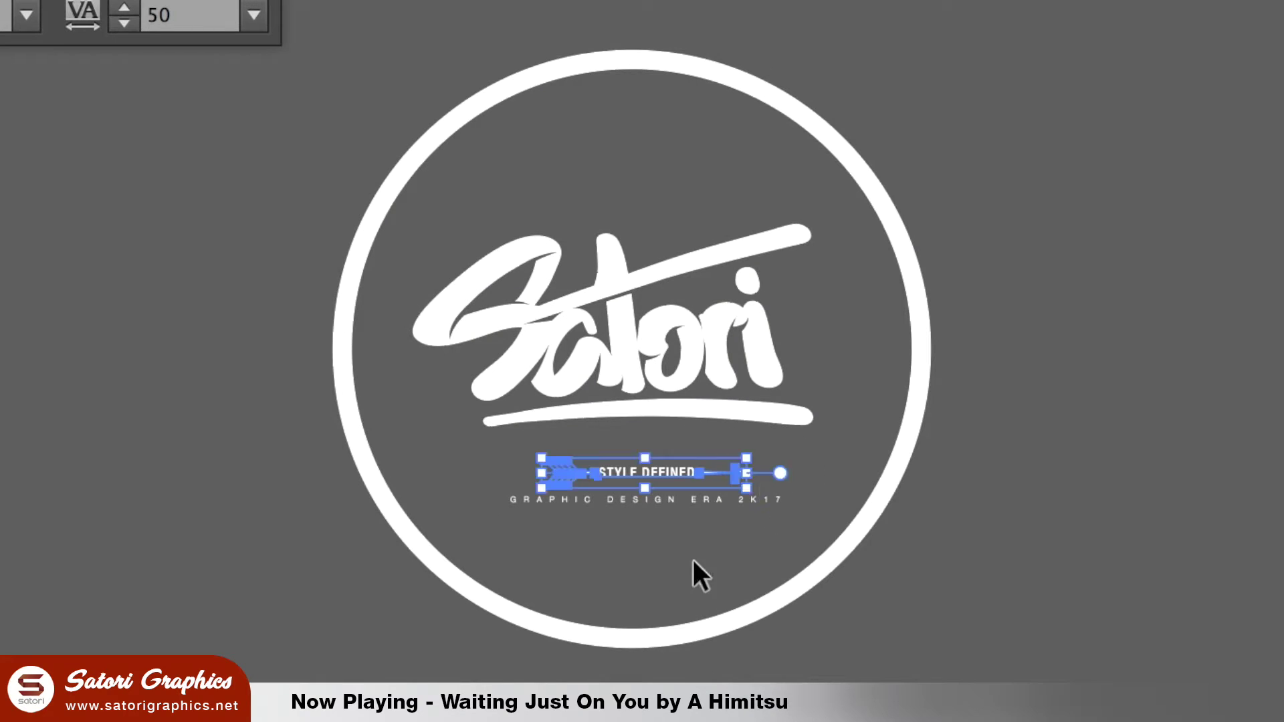
{"action": "left_click", "coordinate": [693, 561]}
{"action": "key", "text": "ctrl+a"}
{"action": "left_click", "coordinate": [602, 372]}
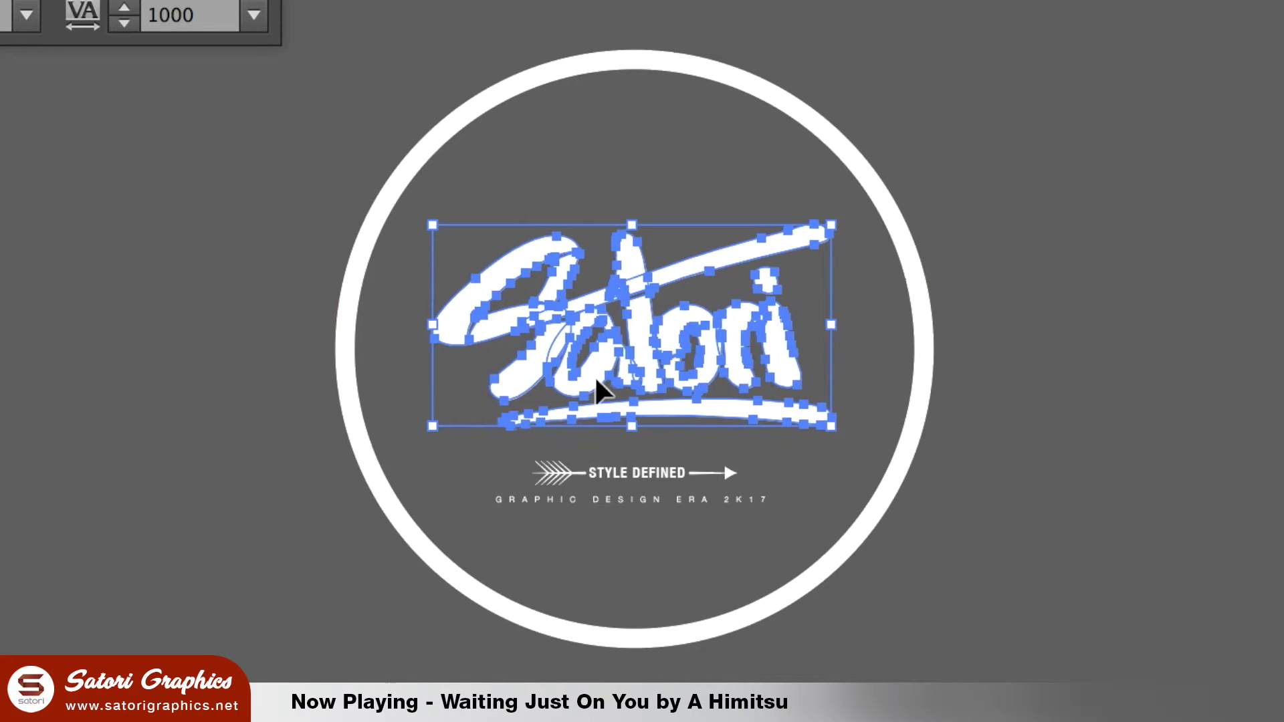
{"action": "left_click", "coordinate": [742, 543]}
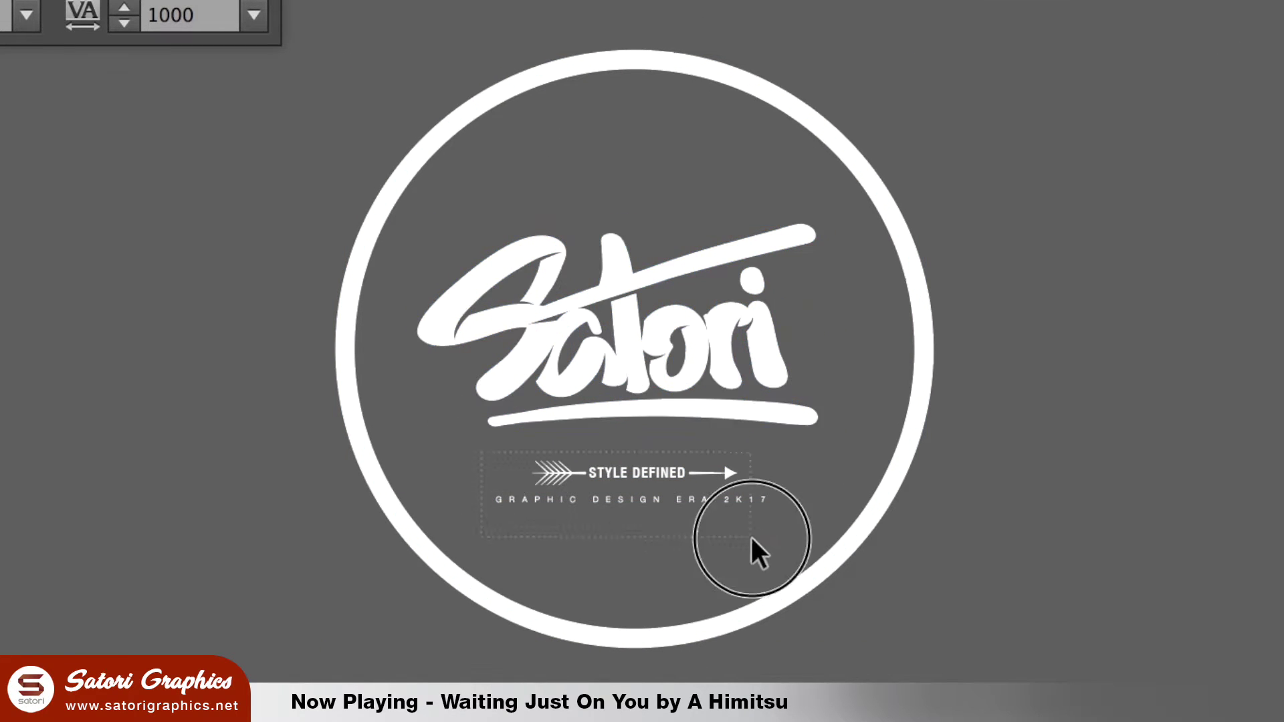
{"action": "left_click", "coordinate": [678, 510]}
Alt-drag a copy of the ring up and right and give it a dashed outline.
{"action": "left_click", "coordinate": [667, 429]}
{"action": "left_click", "coordinate": [656, 453]}
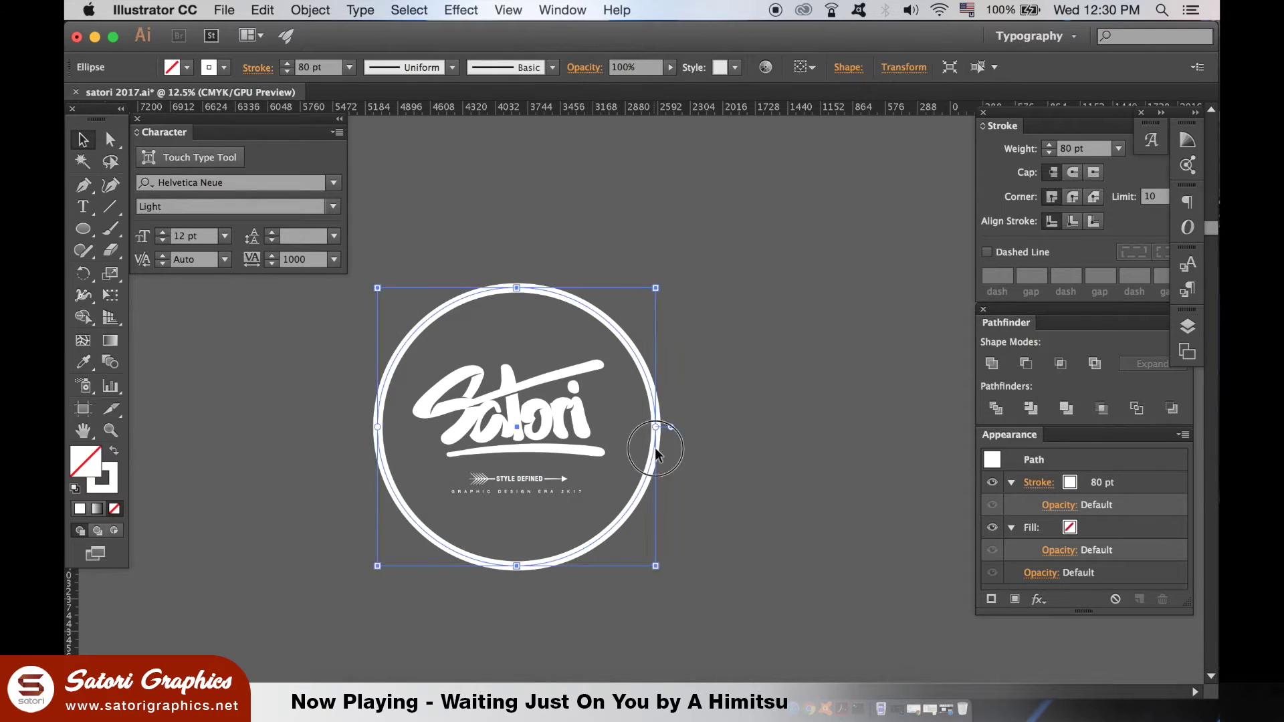
{"action": "left_click_drag", "start_coordinate": [655, 452], "coordinate": [796, 420]}
{"action": "left_click", "coordinate": [987, 252]}
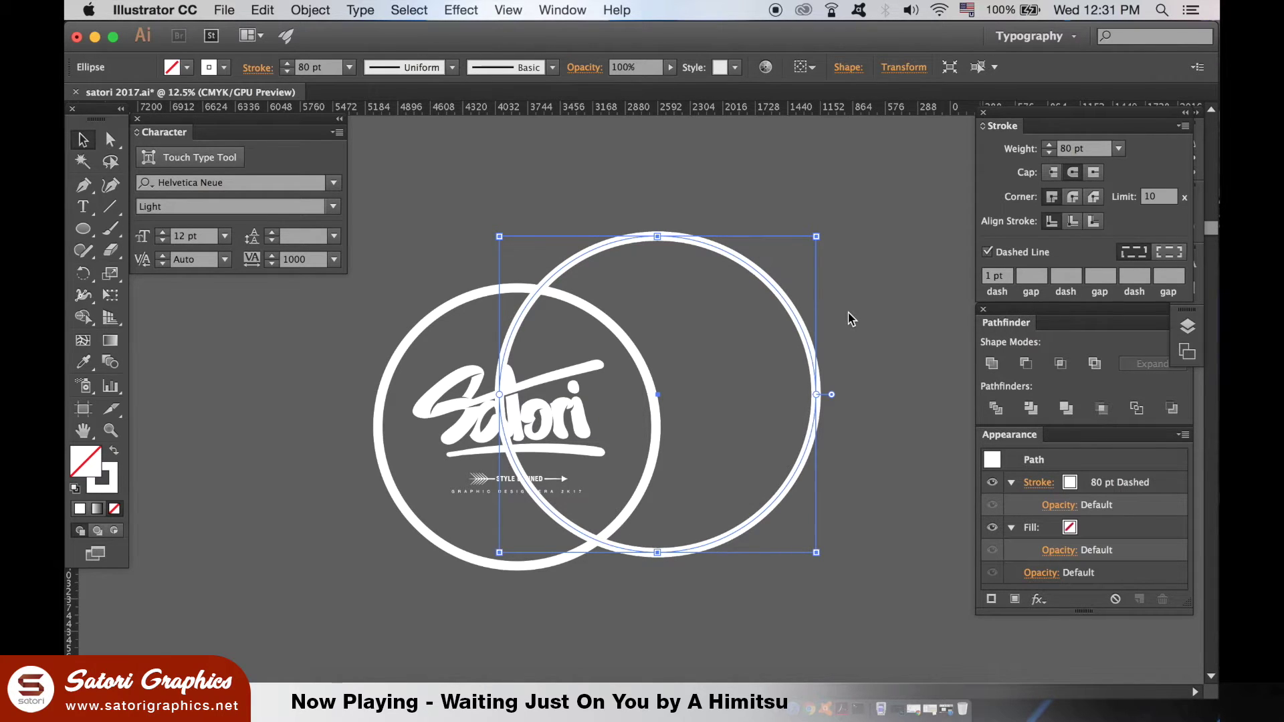
Shrink the copied dashed circle.
{"action": "left_click", "coordinate": [848, 312]}
{"action": "scroll", "coordinate": [848, 312], "scroll_direction": "up", "scroll_amount": 3}
{"action": "left_click", "coordinate": [802, 309]}
{"action": "left_click_drag", "start_coordinate": [722, 195], "coordinate": [590, 380]}
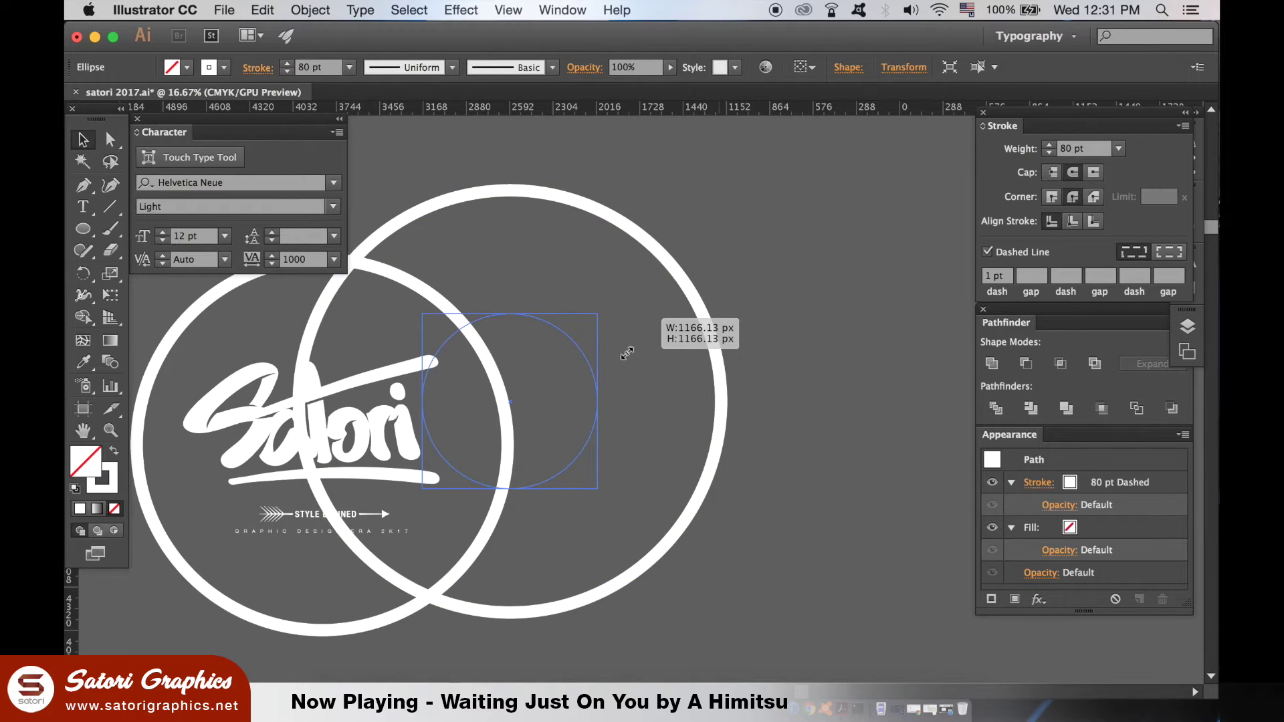
{"action": "left_click", "coordinate": [821, 351]}
{"action": "scroll", "coordinate": [716, 456], "scroll_direction": "up", "scroll_amount": 3}
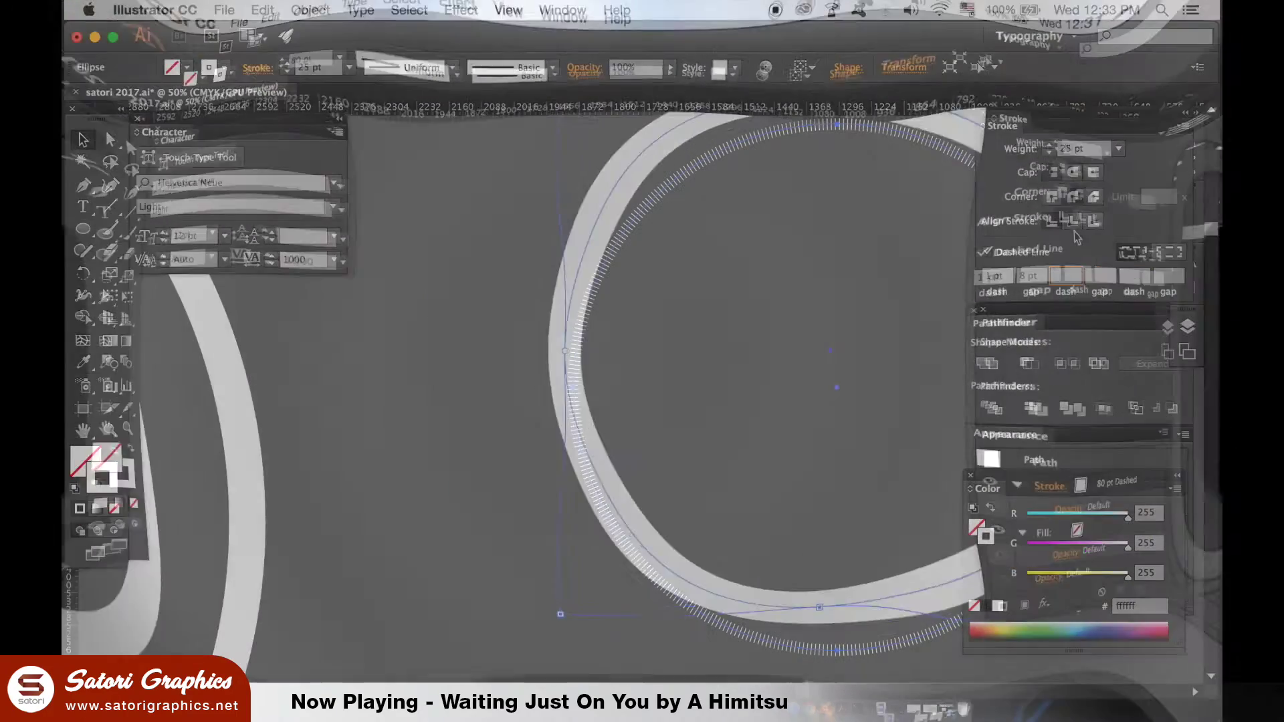
{"action": "key", "text": "super+equal"}
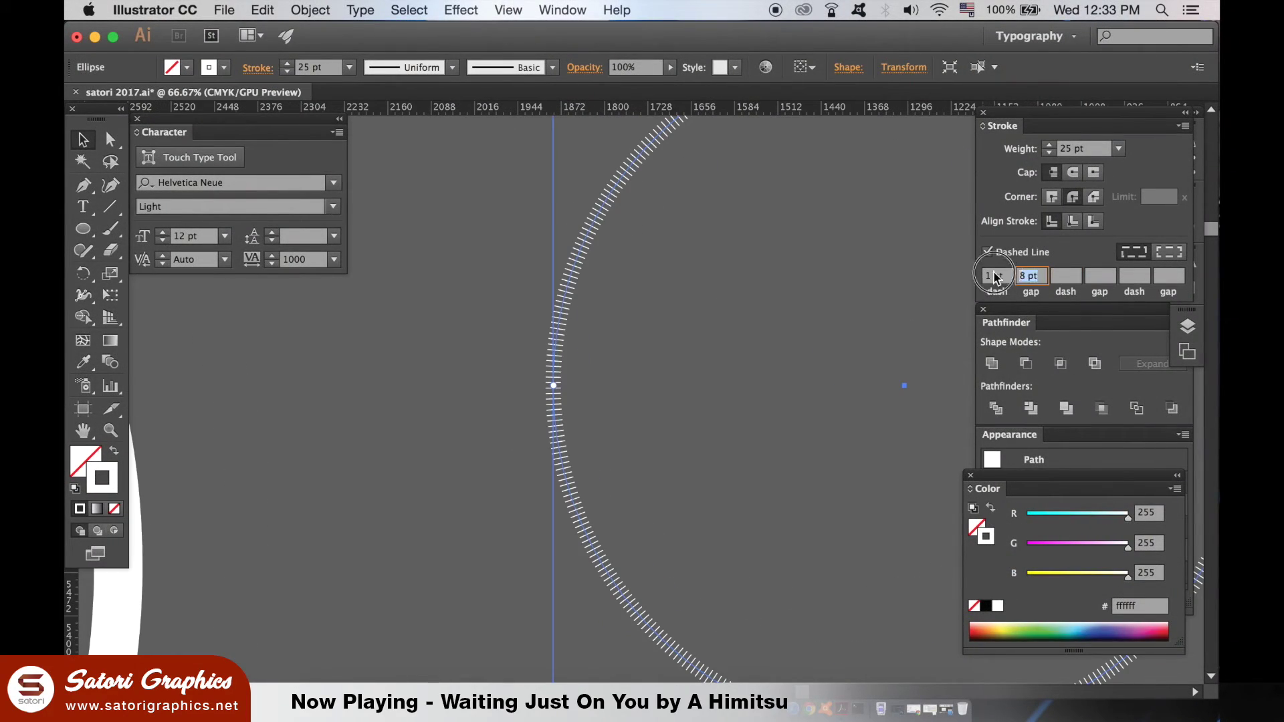
{"action": "type", "text": "16"}
Set the circle's dashes to 2 pt with an 18 pt gap for fine tick marks.
{"action": "key", "text": "Tab"}
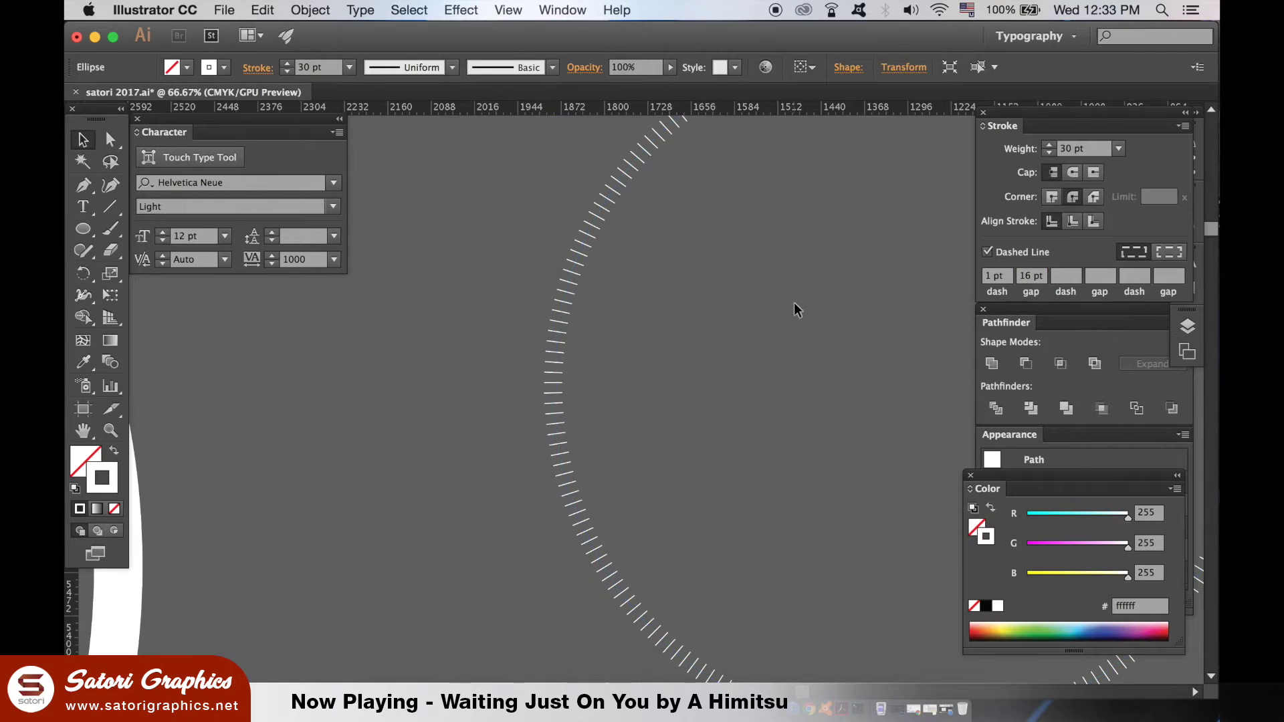
{"action": "left_click", "coordinate": [1145, 522]}
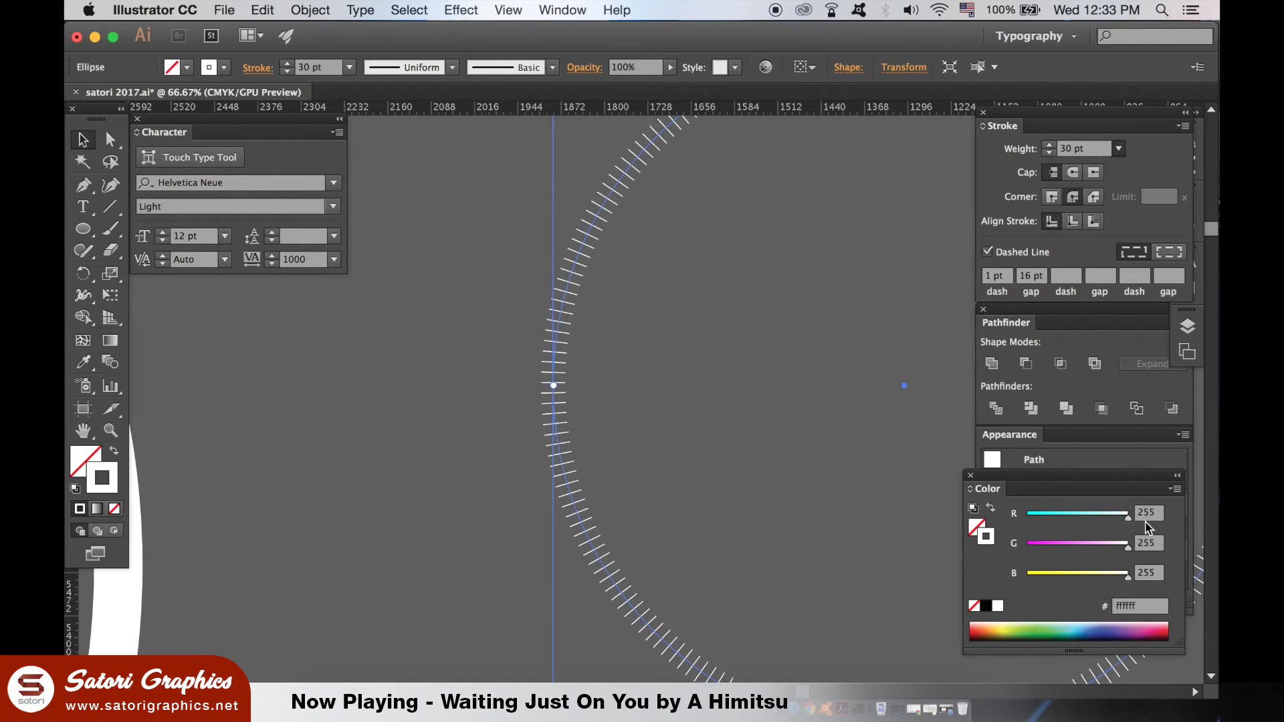
{"action": "type", "text": "2"}
{"action": "key", "text": "Tab"}
{"action": "key", "text": "super+minus"}
{"action": "key", "text": "super+minus"}
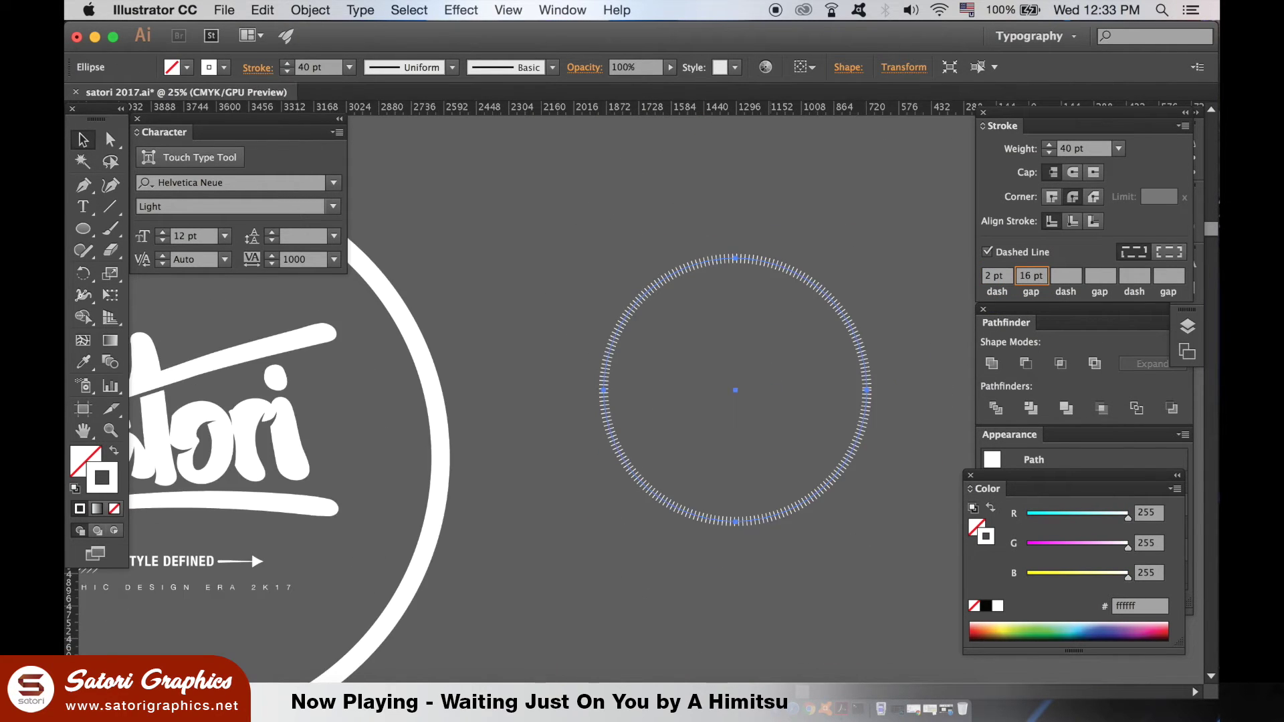
{"action": "type", "text": "18"}
{"action": "key", "text": "Return"}
{"action": "left_click", "coordinate": [565, 367]}
{"action": "left_click", "coordinate": [603, 356]}
{"action": "left_click", "coordinate": [640, 194]}
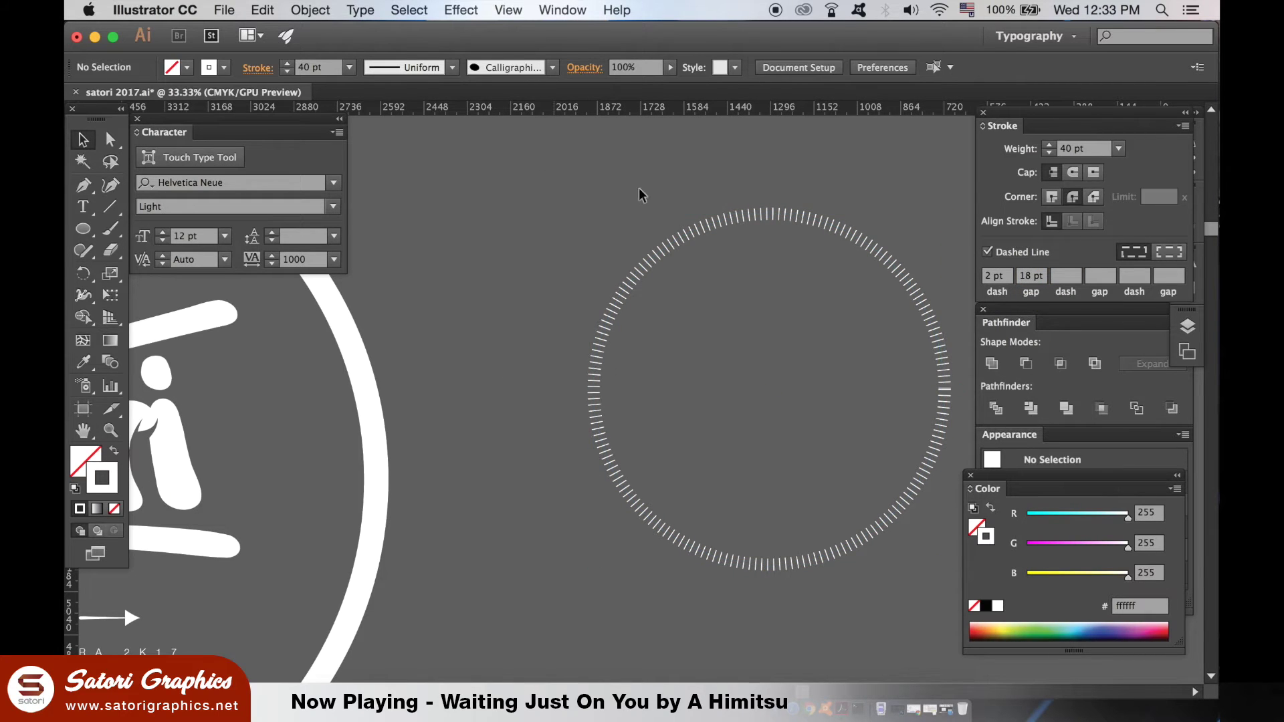
{"action": "left_click", "coordinate": [950, 386]}
{"action": "left_click", "coordinate": [857, 655]}
{"action": "left_click", "coordinate": [305, 10]}
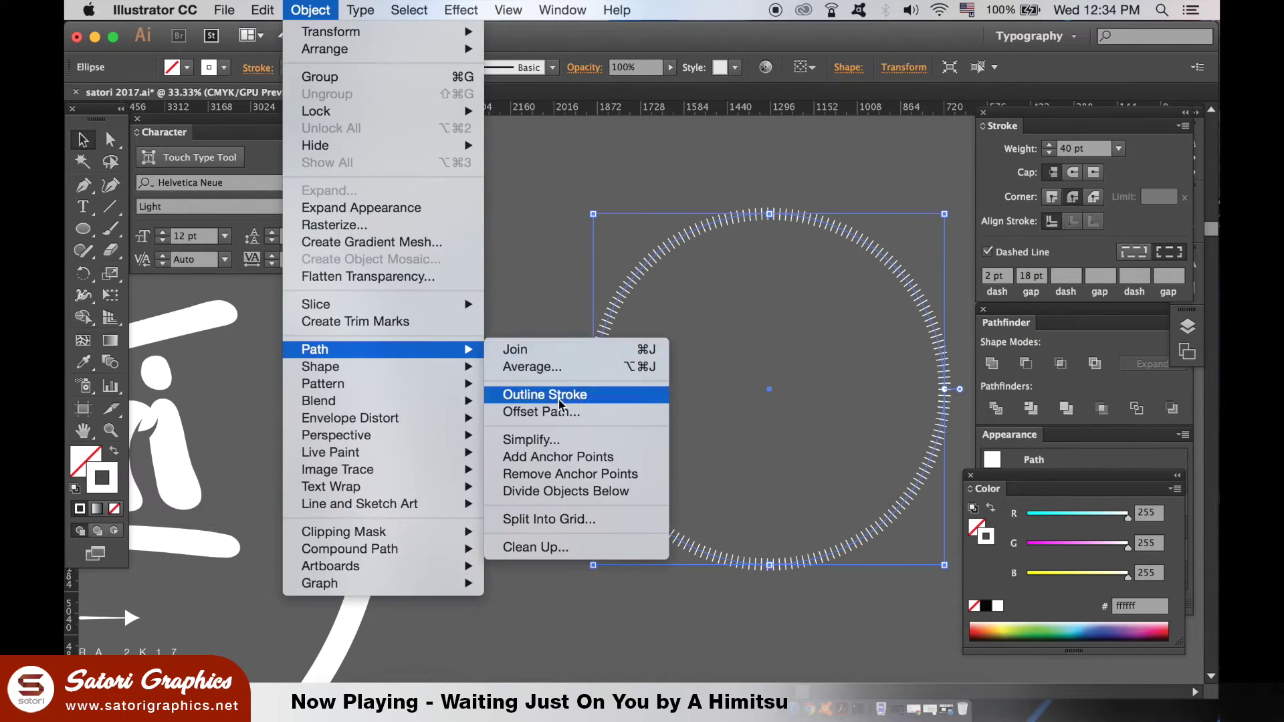
Outline the tick ring's stroke, move it onto the logo ring and center both rings.
{"action": "left_click", "coordinate": [554, 393]}
{"action": "key", "text": "super+minus"}
{"action": "key", "text": "super+minus"}
{"action": "key", "text": "super+minus"}
{"action": "left_click_drag", "start_coordinate": [809, 458], "coordinate": [524, 492]}
{"action": "left_click_drag", "start_coordinate": [224, 357], "coordinate": [699, 84]}
{"action": "left_click", "coordinate": [800, 67]}
{"action": "left_click", "coordinate": [683, 134]}
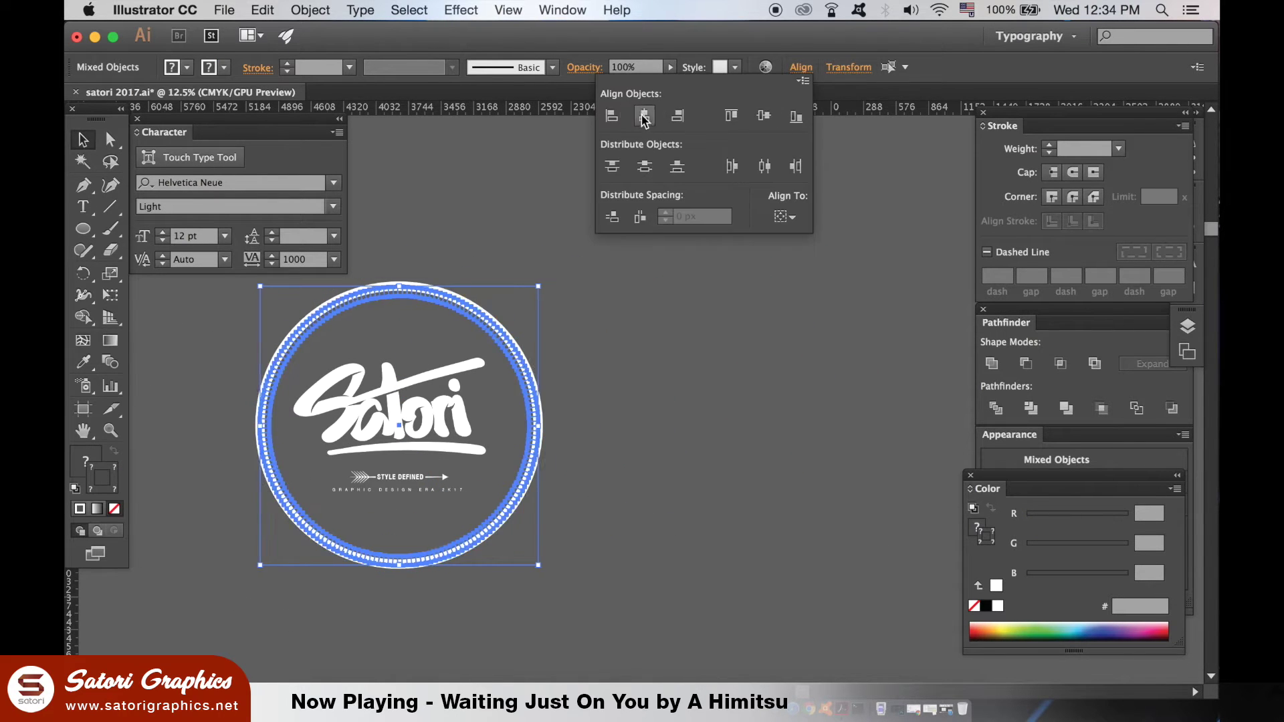
{"action": "left_click", "coordinate": [840, 134]}
Scale the Satori logo group down slightly inside the rings.
{"action": "left_click", "coordinate": [869, 372]}
{"action": "left_click", "coordinate": [686, 478]}
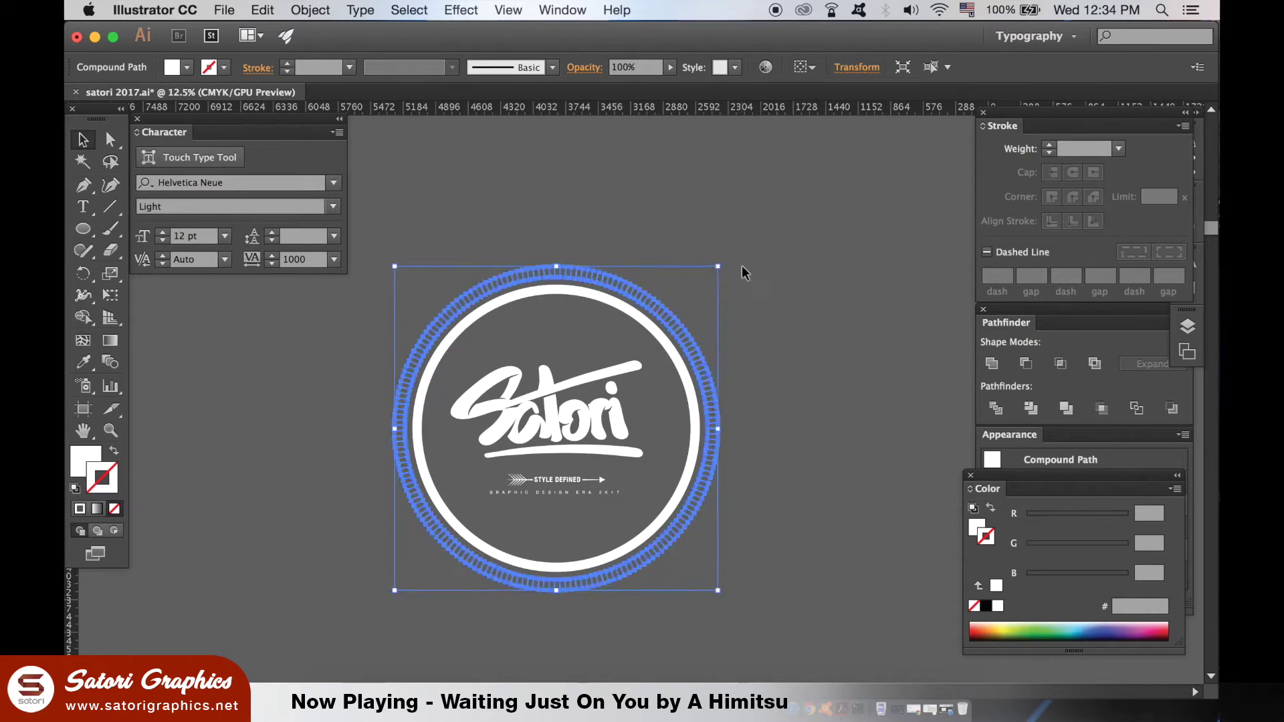
{"action": "left_click", "coordinate": [799, 295]}
{"action": "key", "text": "super+minus"}
{"action": "left_click_drag", "start_coordinate": [559, 374], "coordinate": [655, 395]}
{"action": "key", "text": "super+z"}
{"action": "key", "text": "super+equal"}
{"action": "left_click", "coordinate": [682, 539]}
{"action": "left_click_drag", "start_coordinate": [710, 363], "coordinate": [697, 373]}
{"action": "left_click", "coordinate": [548, 332]}
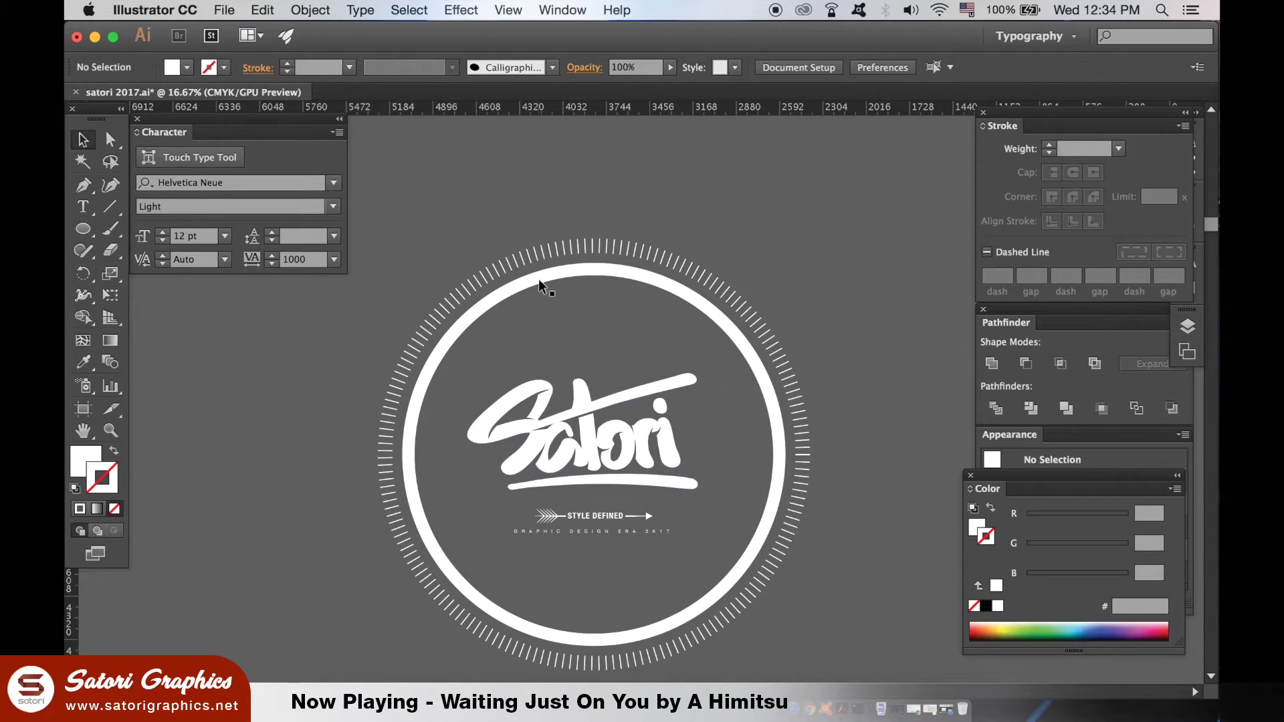
{"action": "left_click", "coordinate": [539, 277]}
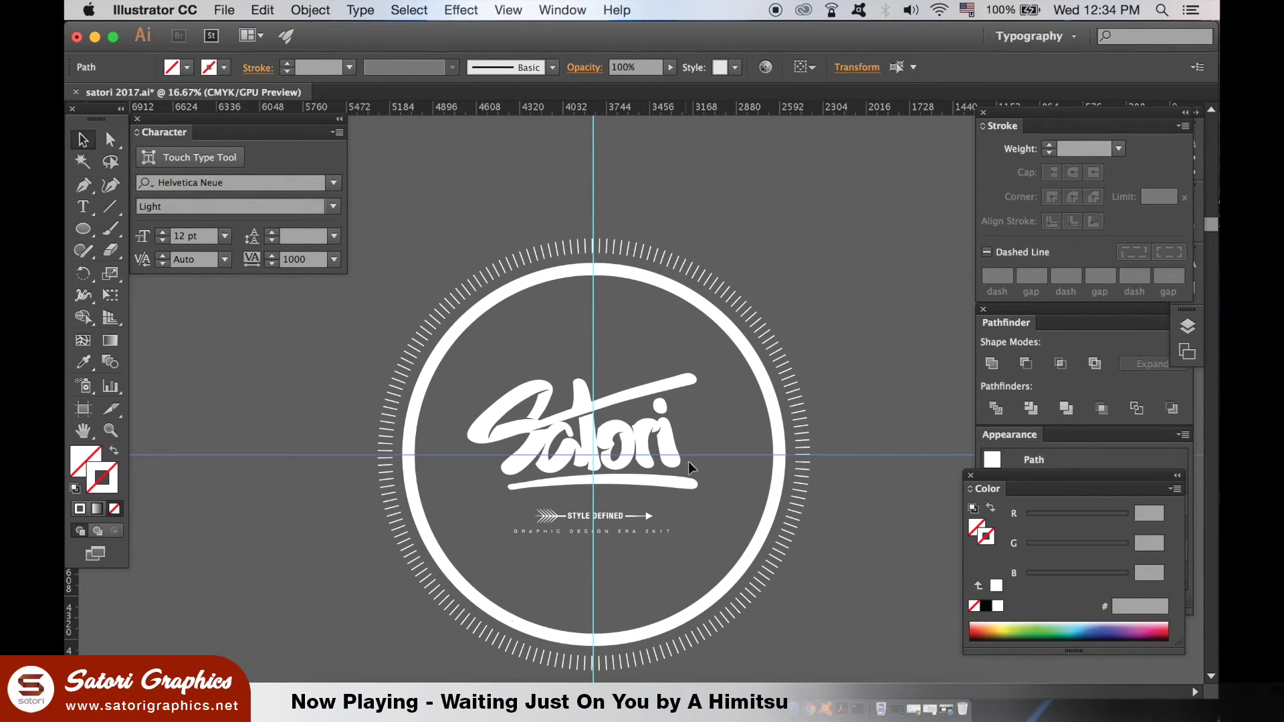
Nudge the STYLE DEFINED tagline up and reposition the horizontal and vertical guides.
{"action": "left_click", "coordinate": [640, 528]}
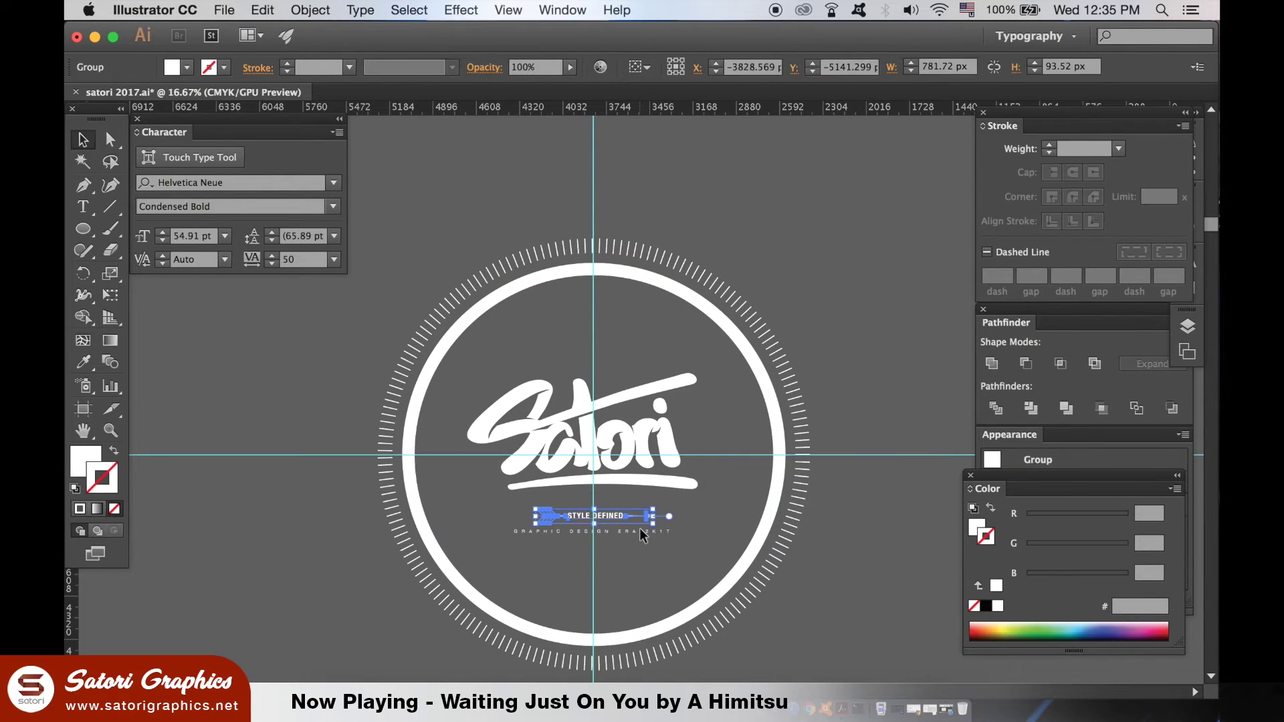
{"action": "key", "text": "Up"}
{"action": "key", "text": "Up"}
{"action": "left_click", "coordinate": [664, 384]}
{"action": "left_click", "coordinate": [872, 275]}
{"action": "scroll", "coordinate": [700, 465], "scroll_direction": "down", "scroll_amount": 2}
{"action": "left_click_drag", "start_coordinate": [469, 414], "coordinate": [375, 196]}
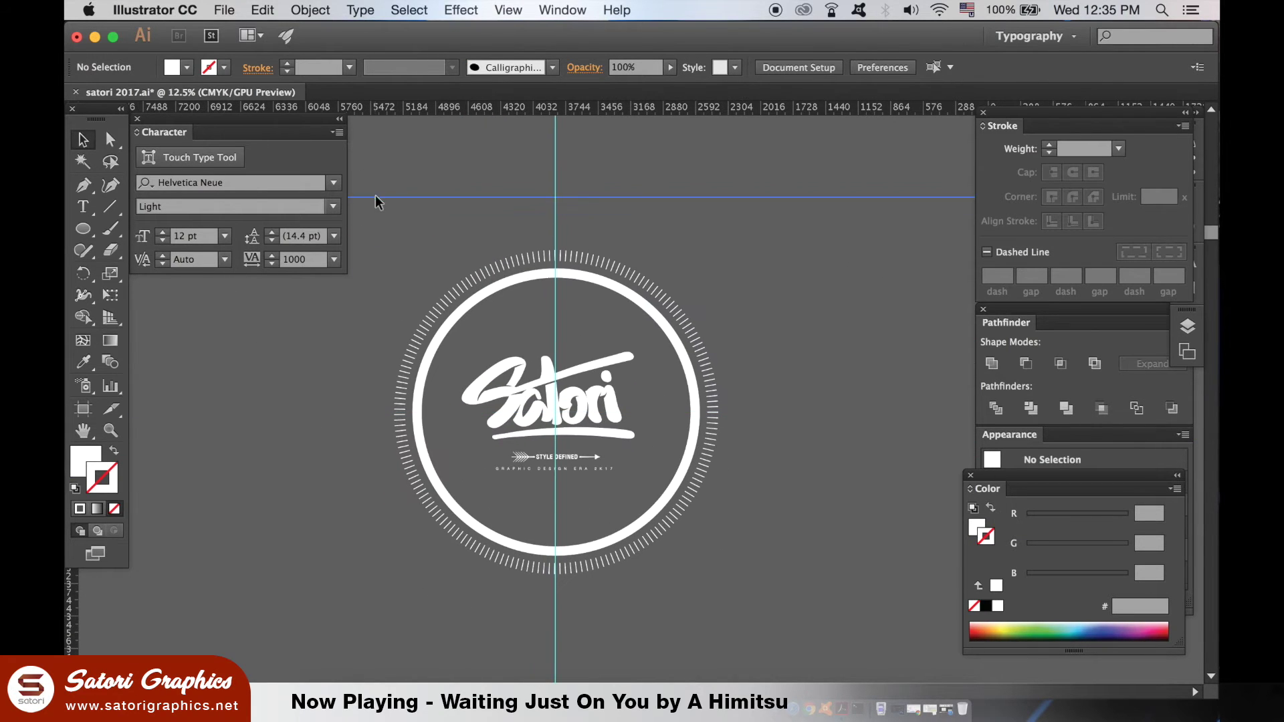
{"action": "left_click_drag", "start_coordinate": [562, 267], "coordinate": [777, 262]}
Resize the tick ring to sit just inside the outer white circle, then select all.
{"action": "left_click", "coordinate": [700, 473]}
{"action": "left_click", "coordinate": [747, 275]}
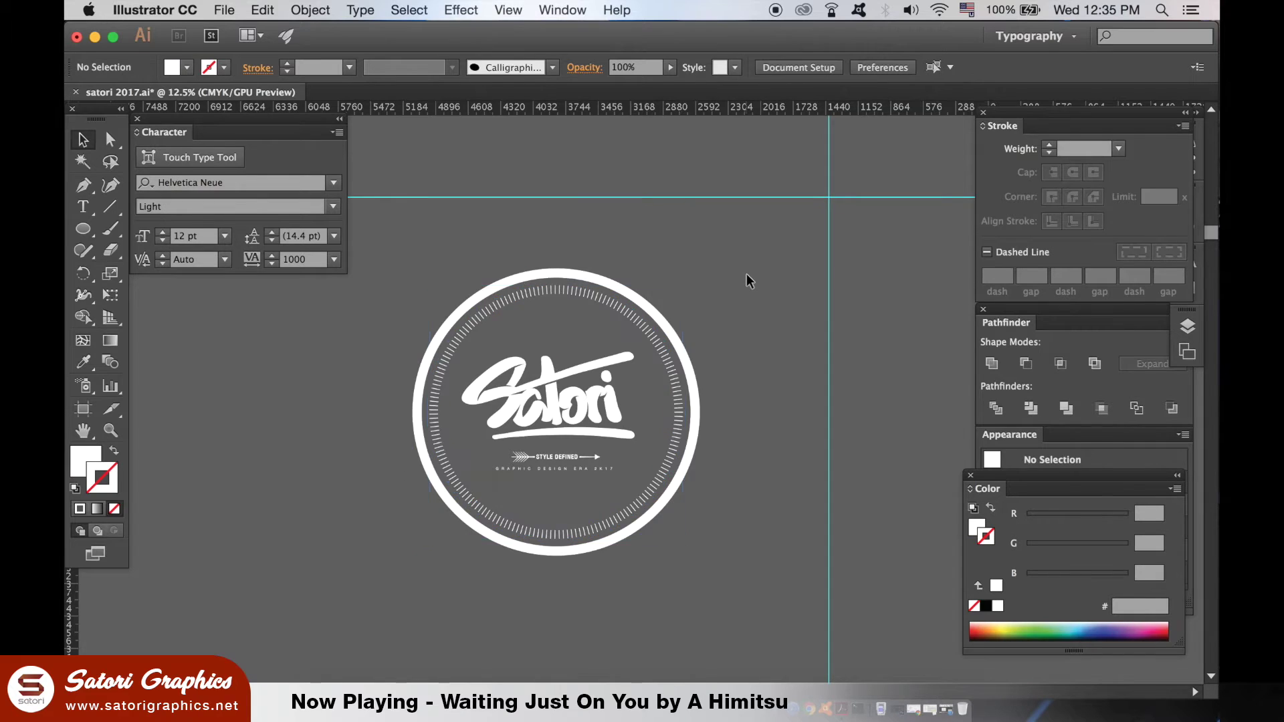
{"action": "scroll", "coordinate": [746, 275], "scroll_direction": "down", "scroll_amount": 1}
{"action": "scroll", "coordinate": [424, 207], "scroll_direction": "up", "scroll_amount": 1}
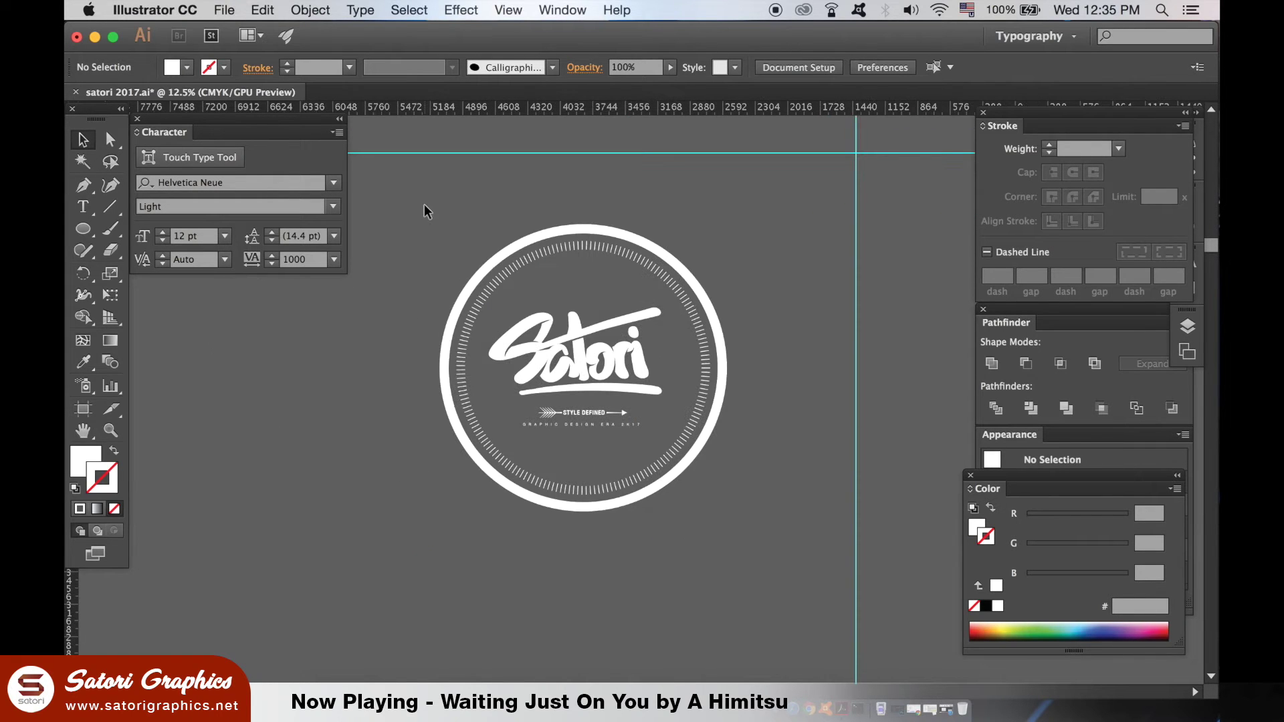
{"action": "left_click", "coordinate": [544, 268]}
{"action": "left_click_drag", "start_coordinate": [712, 239], "coordinate": [657, 336], "text": "alt+shift"}
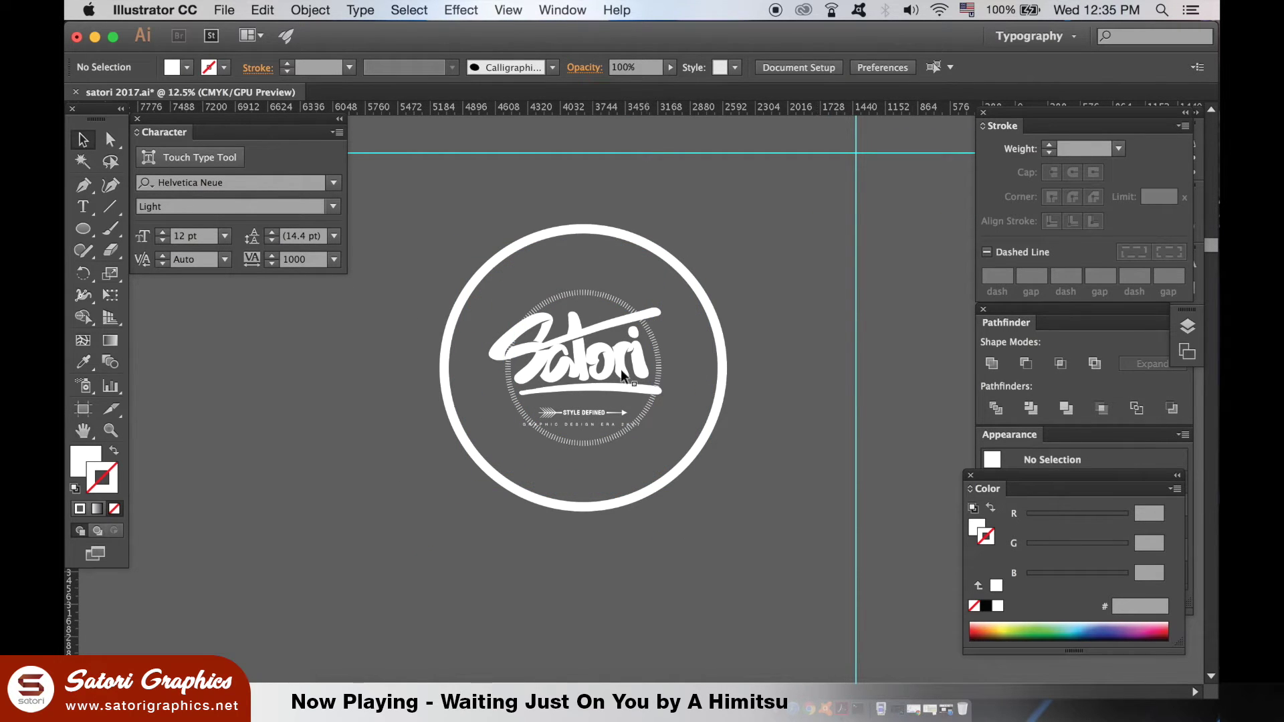
{"action": "left_click", "coordinate": [646, 418]}
{"action": "left_click", "coordinate": [732, 294]}
{"action": "mouse_move", "coordinate": [662, 289]}
{"action": "left_mouse_down"}
{"action": "mouse_move", "coordinate": [650, 303]}
{"action": "mouse_move", "coordinate": [716, 264]}
{"action": "left_mouse_up"}
{"action": "left_click", "coordinate": [635, 397]}
{"action": "left_click", "coordinate": [771, 246]}
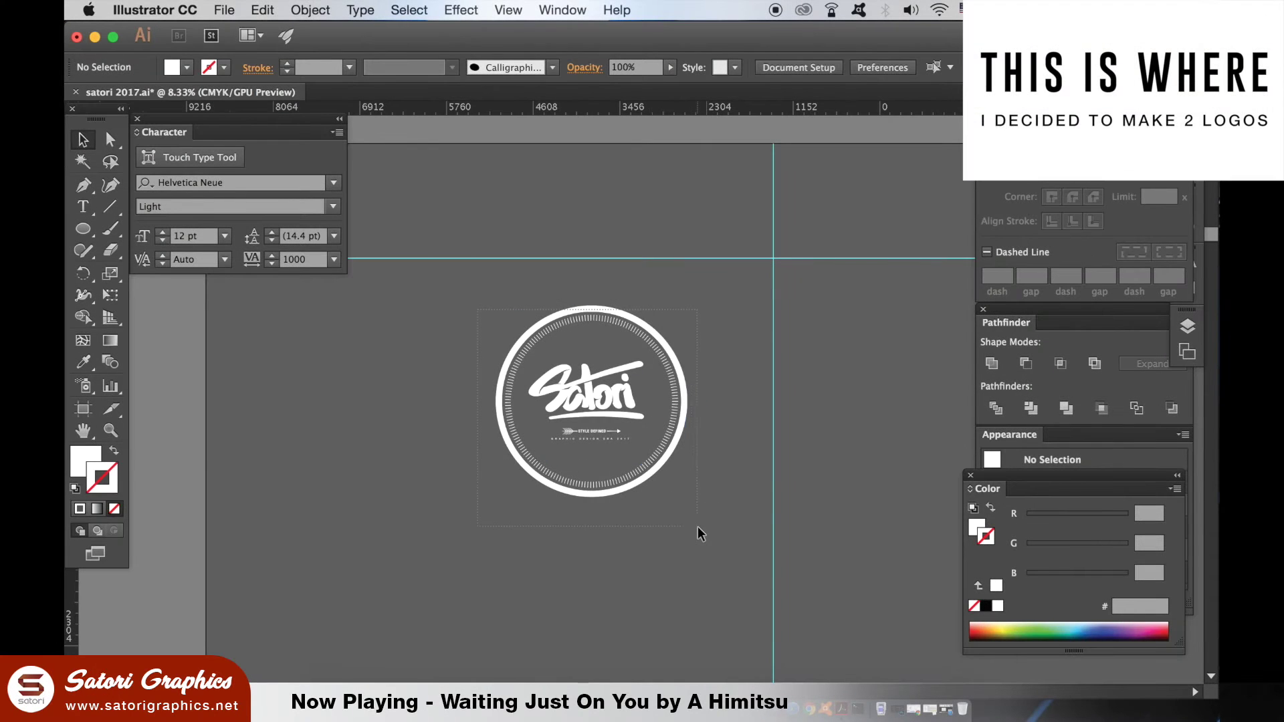
{"action": "key", "text": "super+a"}
Alt-drag a duplicate of the whole badge to the left of the original.
{"action": "left_click_drag", "start_coordinate": [674, 436], "coordinate": [407, 438]}
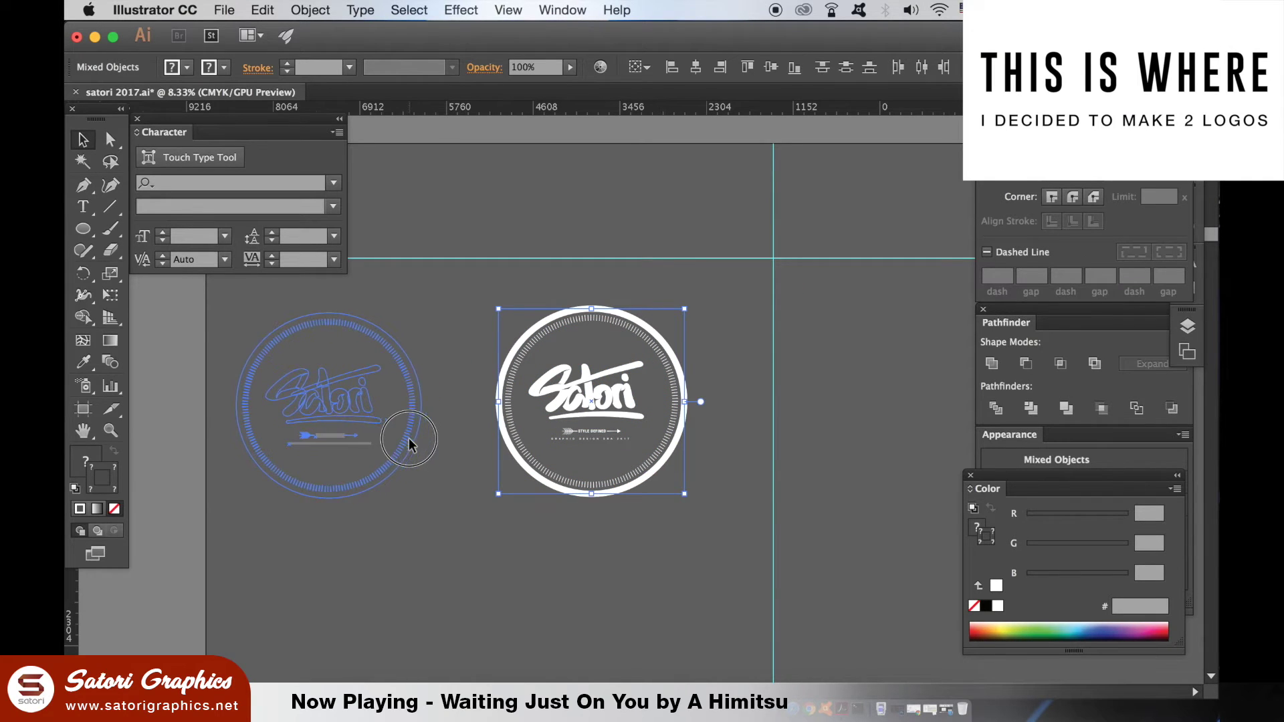
{"action": "left_click", "coordinate": [507, 519]}
{"action": "key", "text": "super+equal"}
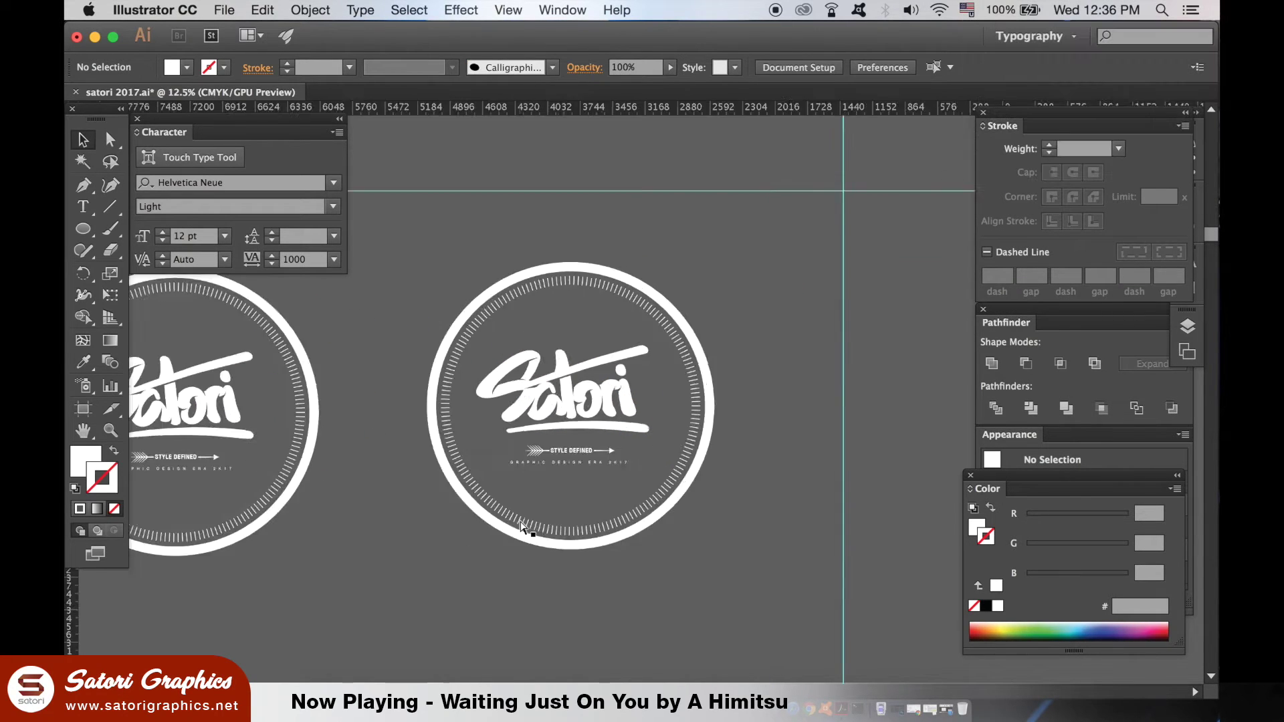
{"action": "key", "text": "super+equal"}
{"action": "key", "text": "super+equal"}
{"action": "left_click_drag", "start_coordinate": [457, 495], "coordinate": [716, 512]}
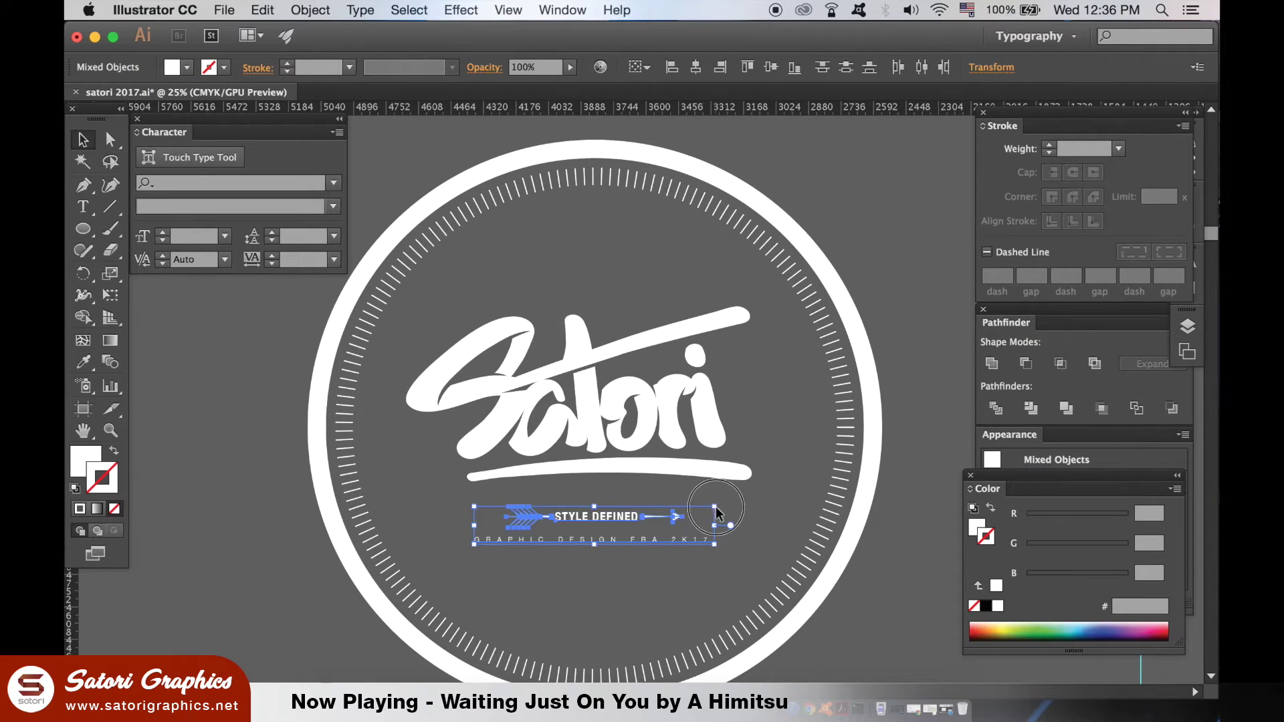
{"action": "left_click", "coordinate": [621, 579]}
Draw a thin white-outline, no-fill circle inside the tick ring.
{"action": "scroll", "coordinate": [512, 480], "scroll_direction": "down", "scroll_amount": 3}
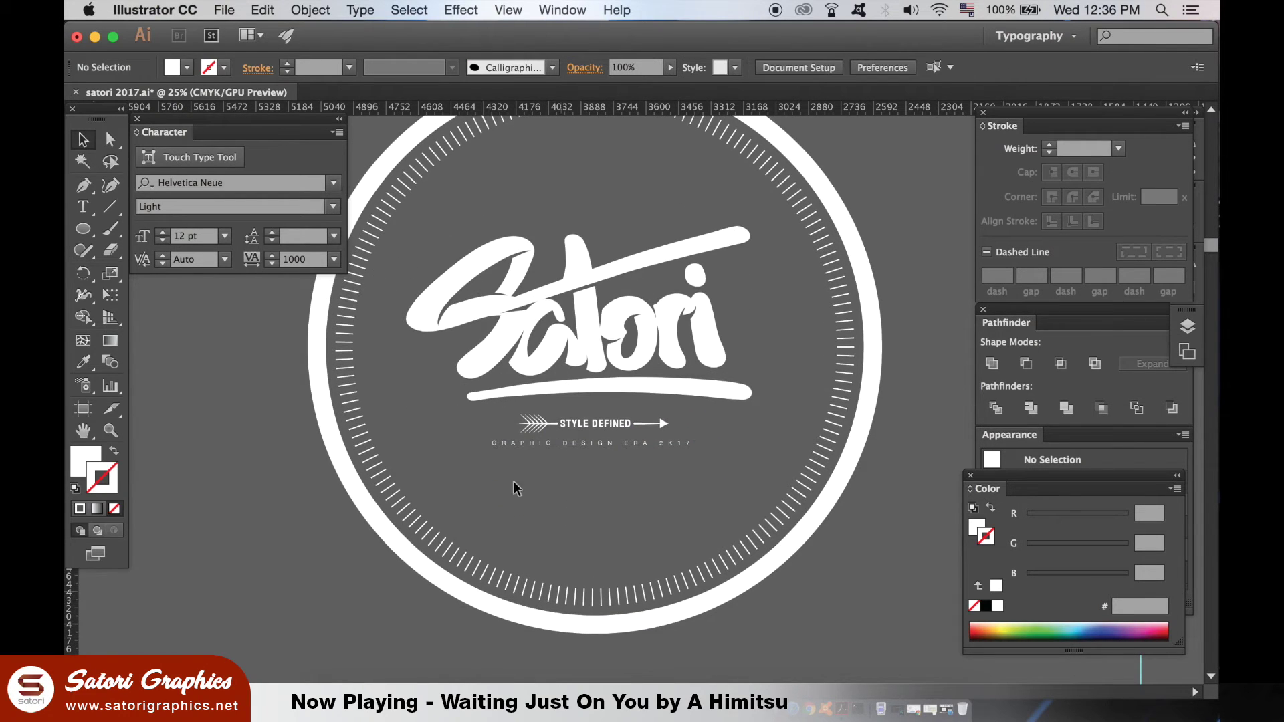
{"action": "left_click", "coordinate": [113, 452]}
{"action": "key", "text": "l"}
{"action": "left_click_drag", "start_coordinate": [771, 419], "coordinate": [770, 419]}
{"action": "key", "text": "v"}
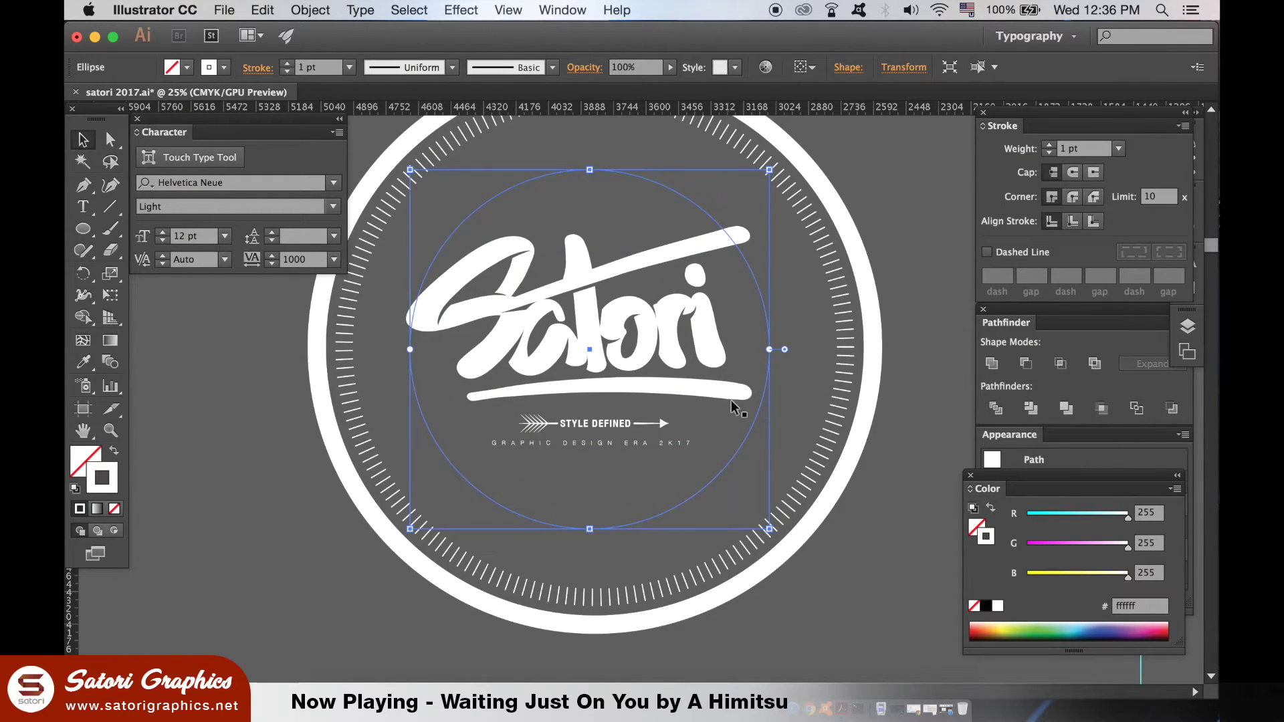
Cut the inner circle with the Scissors tool and delete its upper arc.
{"action": "left_click", "coordinate": [877, 364], "text": "shift"}
{"action": "left_click", "coordinate": [801, 67]}
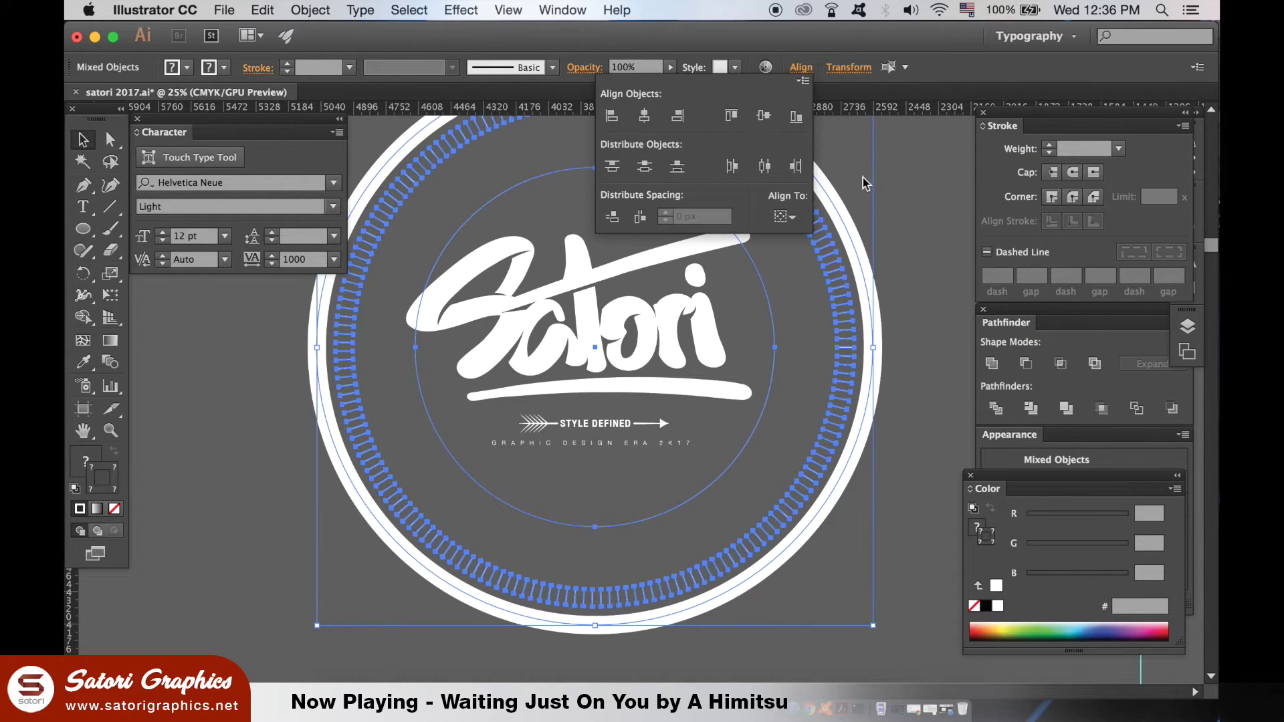
{"action": "left_click", "coordinate": [916, 182]}
{"action": "left_click", "coordinate": [735, 462]}
{"action": "left_click_drag", "start_coordinate": [115, 256], "coordinate": [141, 253]}
{"action": "left_click", "coordinate": [766, 378]}
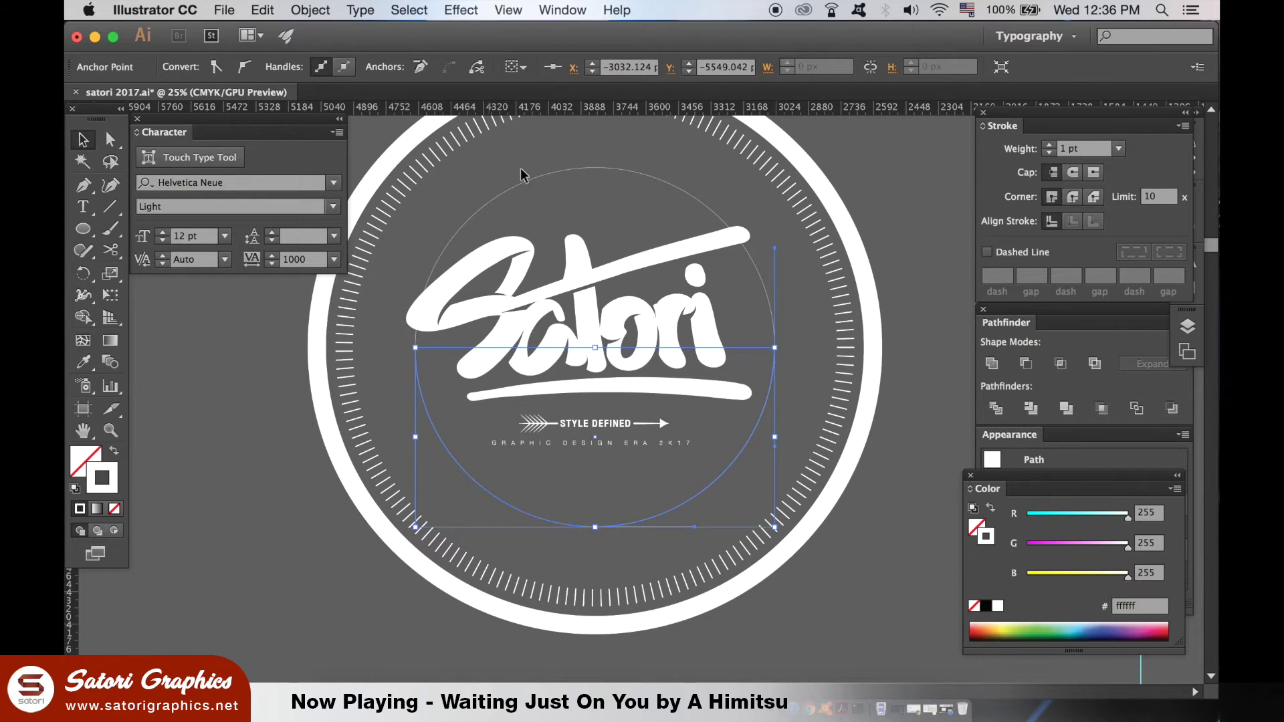
{"action": "left_click", "coordinate": [522, 175]}
{"action": "key", "text": "Delete"}
{"action": "left_click", "coordinate": [776, 379]}
{"action": "key", "text": "super+shift+a"}
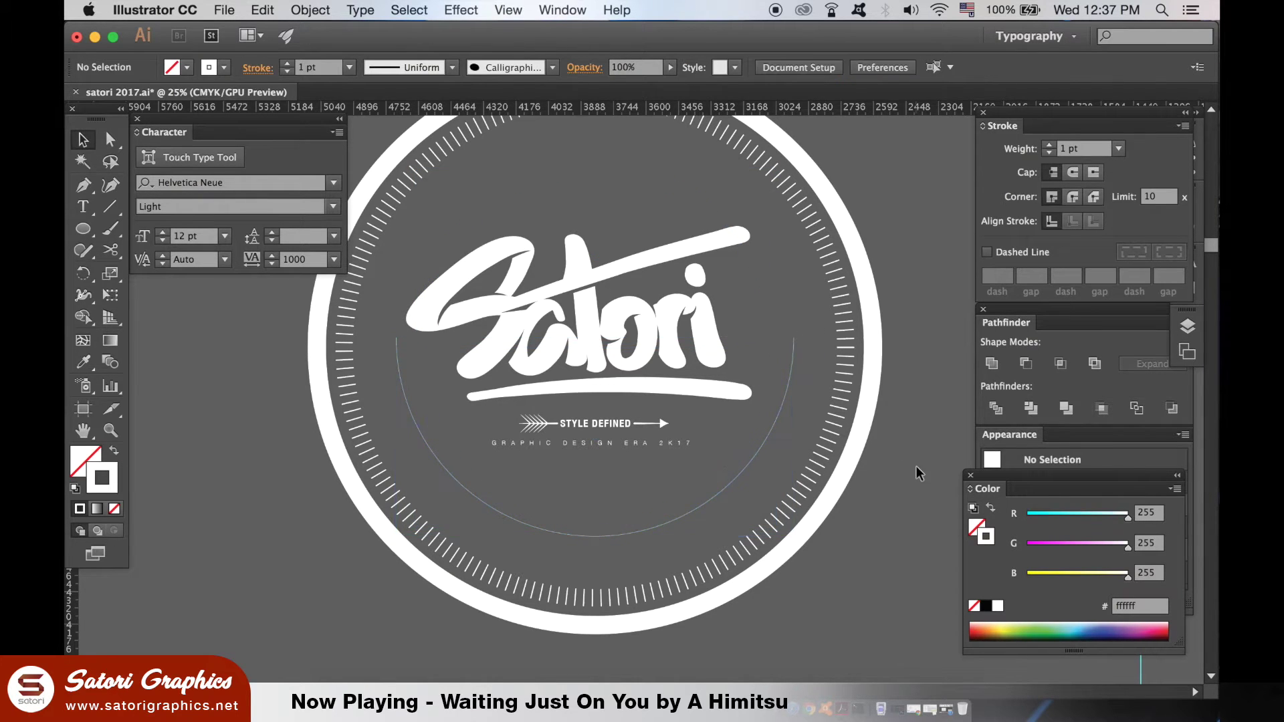
Set white text along the lower arc with the Type on a Path tool.
{"action": "scroll", "coordinate": [776, 355], "scroll_direction": "down", "scroll_amount": 2}
{"action": "scroll", "coordinate": [816, 424], "scroll_direction": "up", "scroll_amount": 3}
{"action": "left_click", "coordinate": [84, 207]}
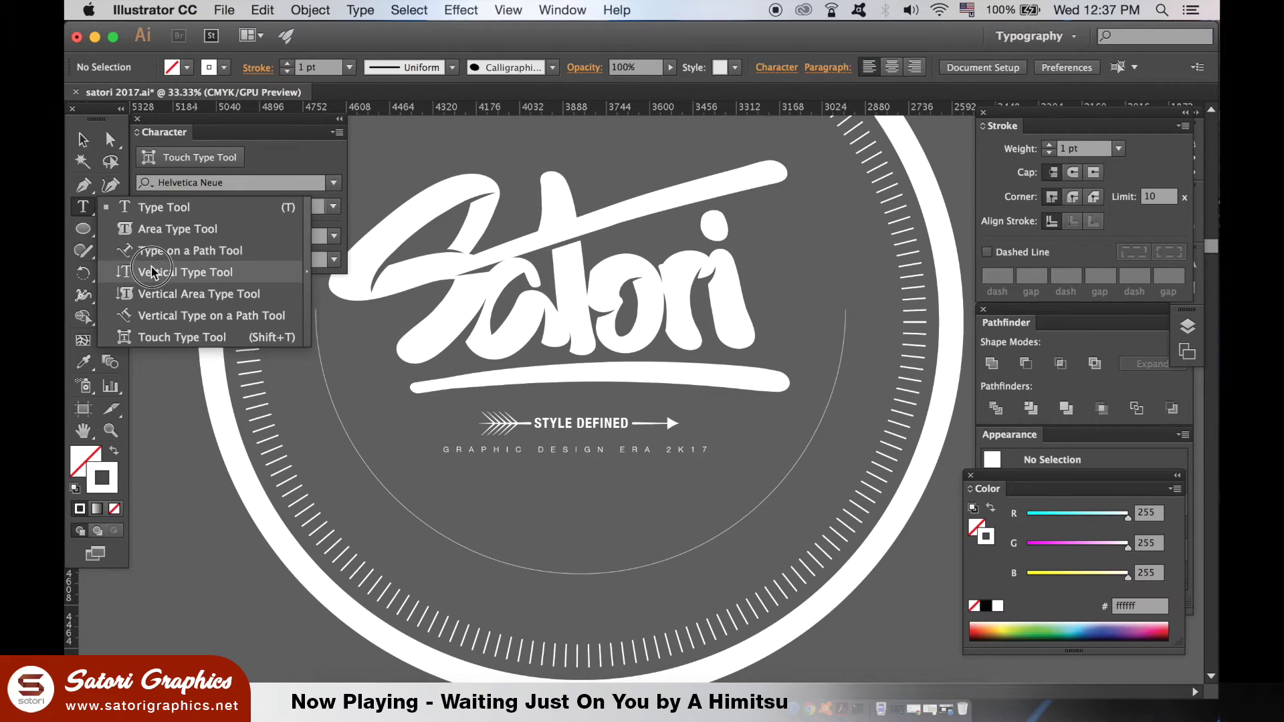
{"action": "left_click", "coordinate": [190, 250]}
{"action": "left_click", "coordinate": [396, 500]}
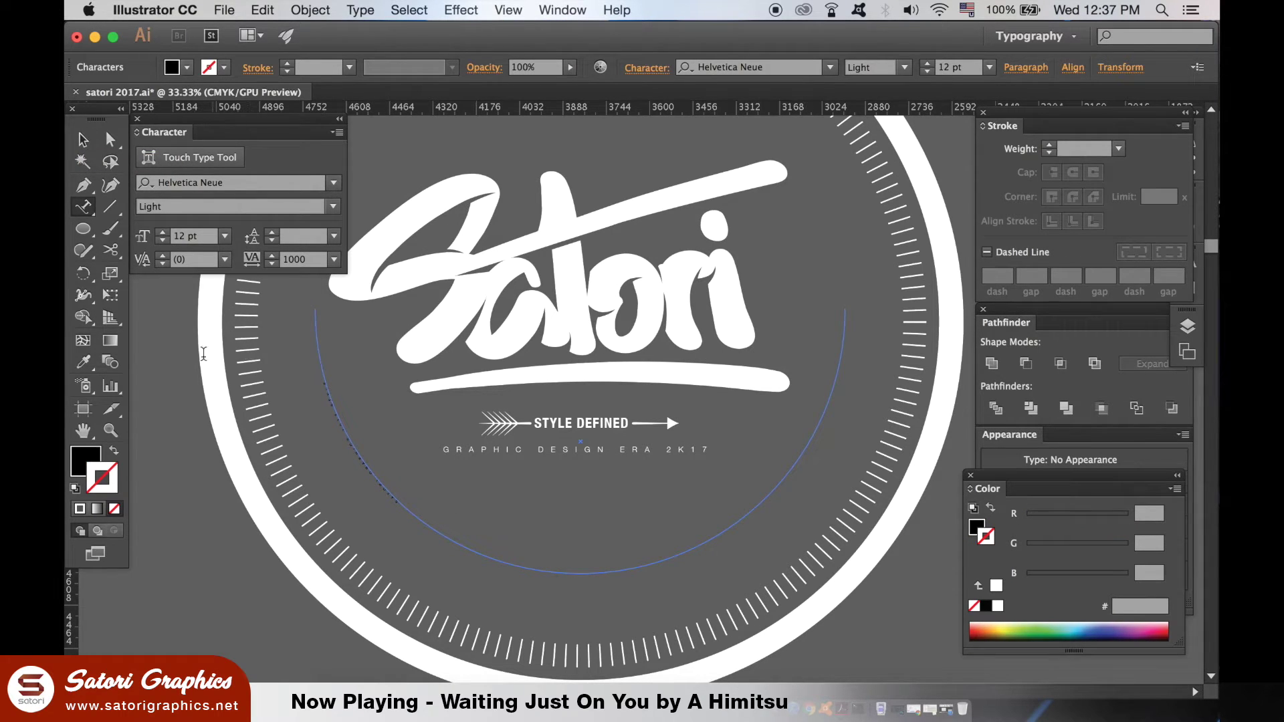
{"action": "left_click", "coordinate": [83, 140]}
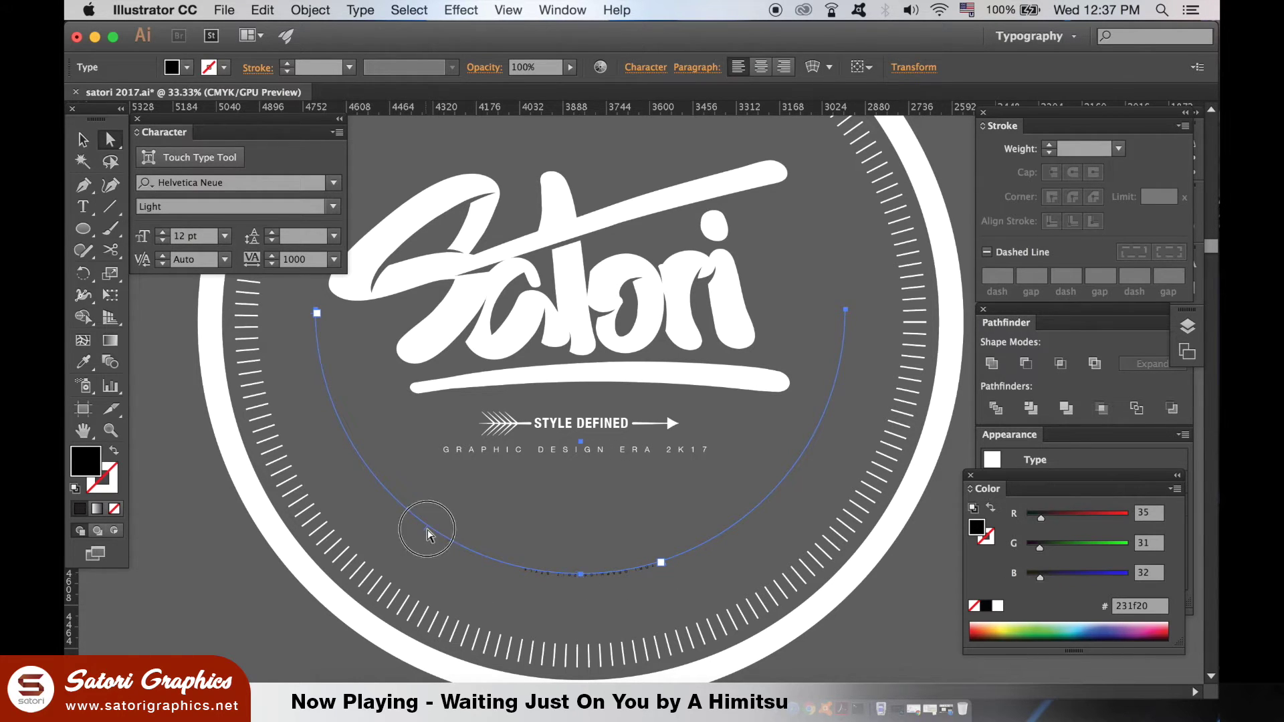
{"action": "key", "text": "i"}
{"action": "left_click", "coordinate": [83, 207]}
{"action": "left_click", "coordinate": [543, 567]}
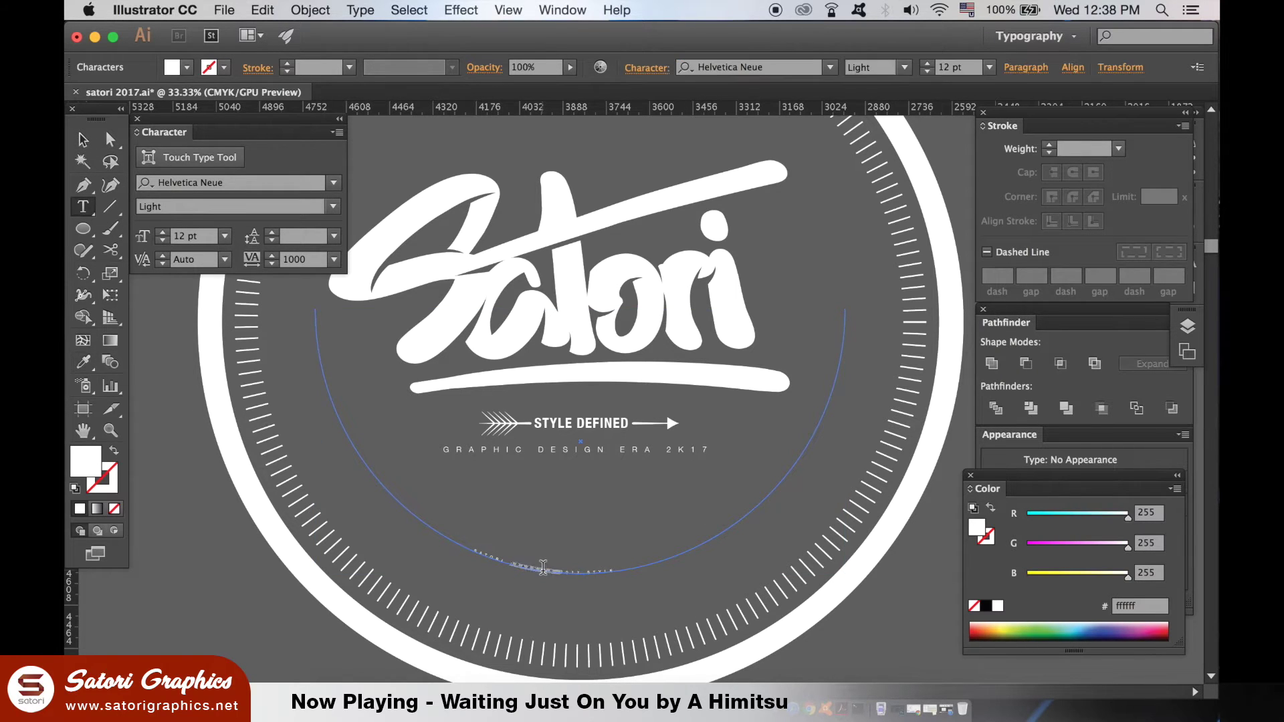
Set the curved rim text to Condensed Bold, 72 pt, with tracking 200.
{"action": "left_click", "coordinate": [333, 207]}
{"action": "left_click", "coordinate": [196, 226]}
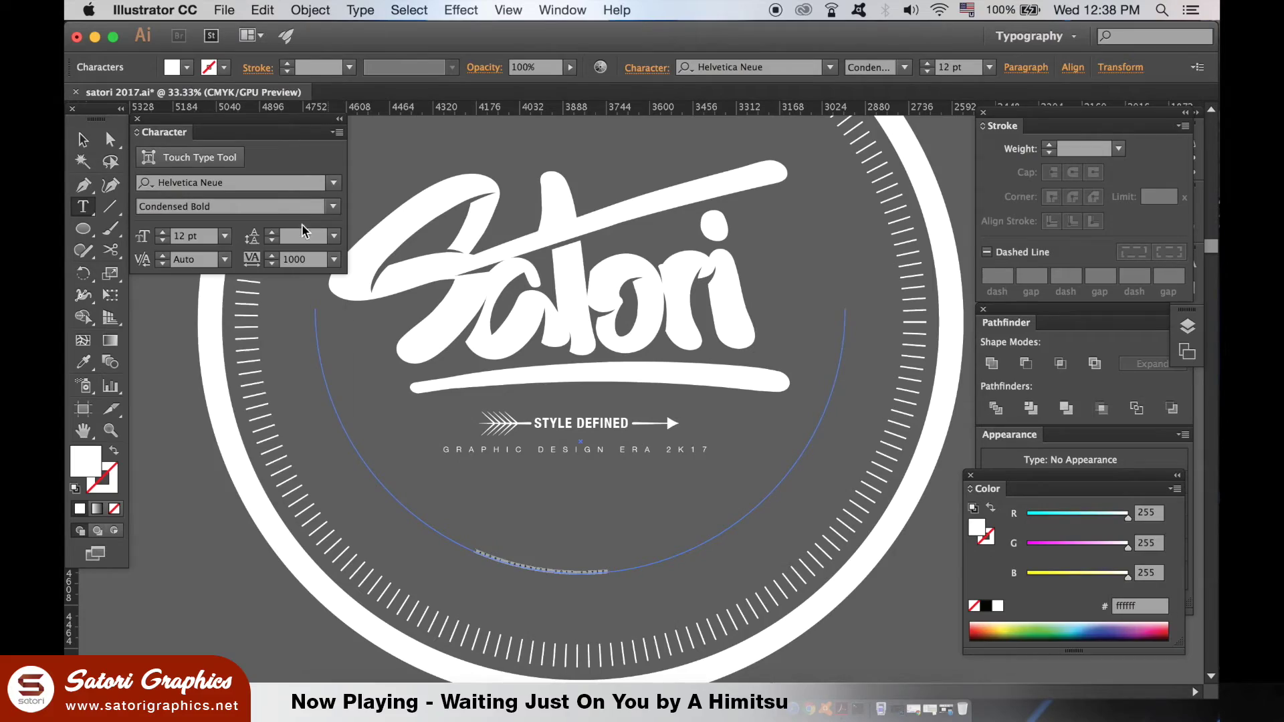
{"action": "left_click", "coordinate": [234, 545]}
{"action": "left_click", "coordinate": [334, 260]}
{"action": "left_click", "coordinate": [356, 546]}
{"action": "left_click", "coordinate": [225, 237]}
Exit text editing, deselect the path text, and select all the artwork.
{"action": "left_click", "coordinate": [234, 565]}
{"action": "key", "text": "Escape"}
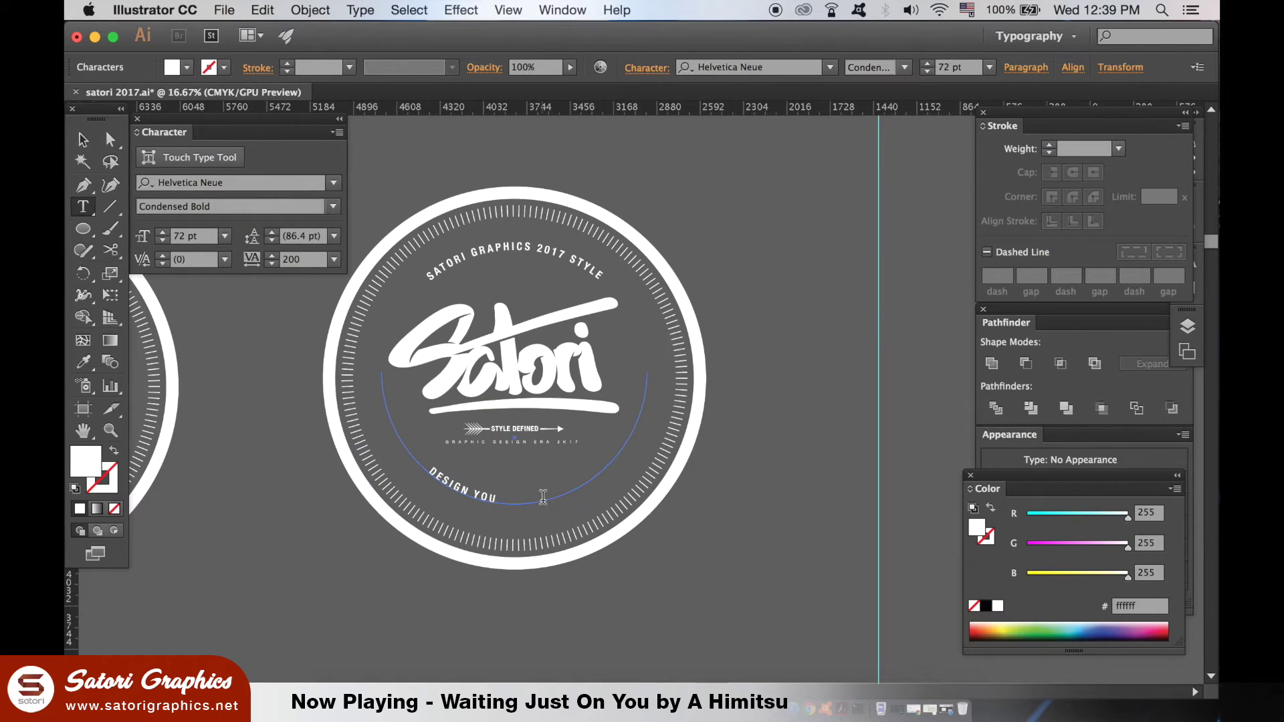
{"action": "type", "text": "R FUTURE TODAY"}
{"action": "key", "text": "Escape"}
{"action": "left_click", "coordinate": [692, 555]}
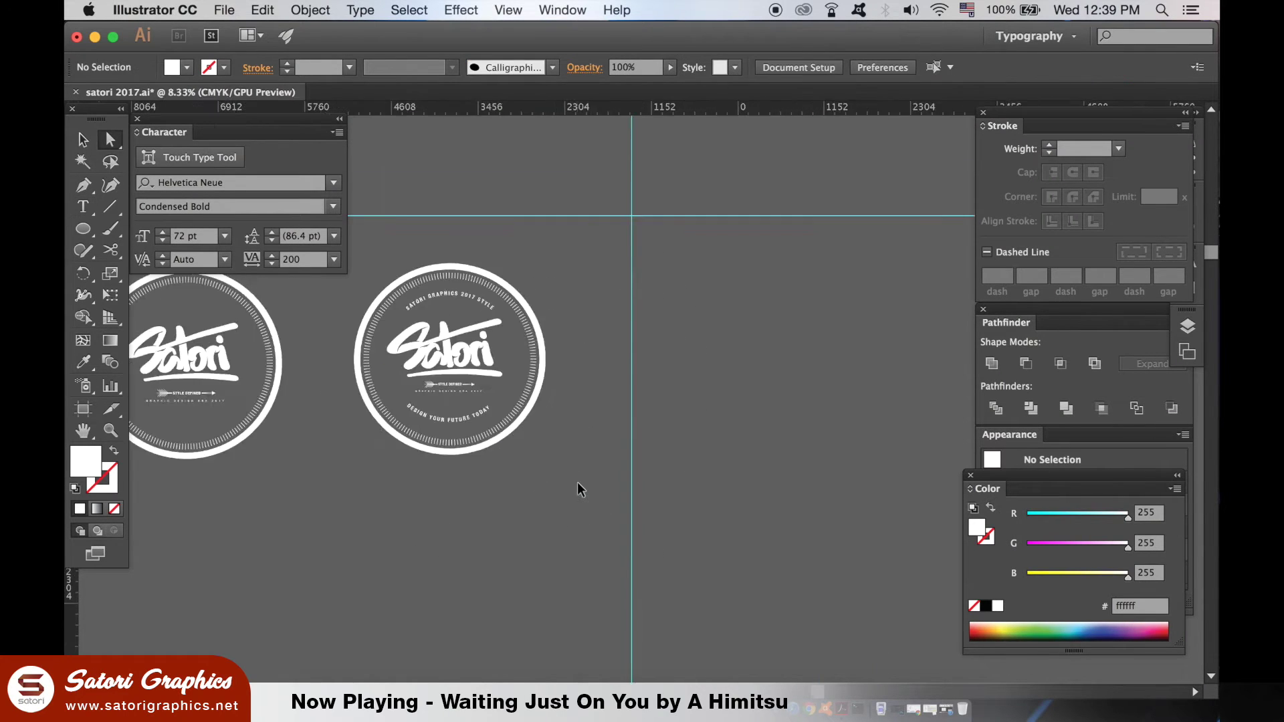
{"action": "key", "text": "super+a"}
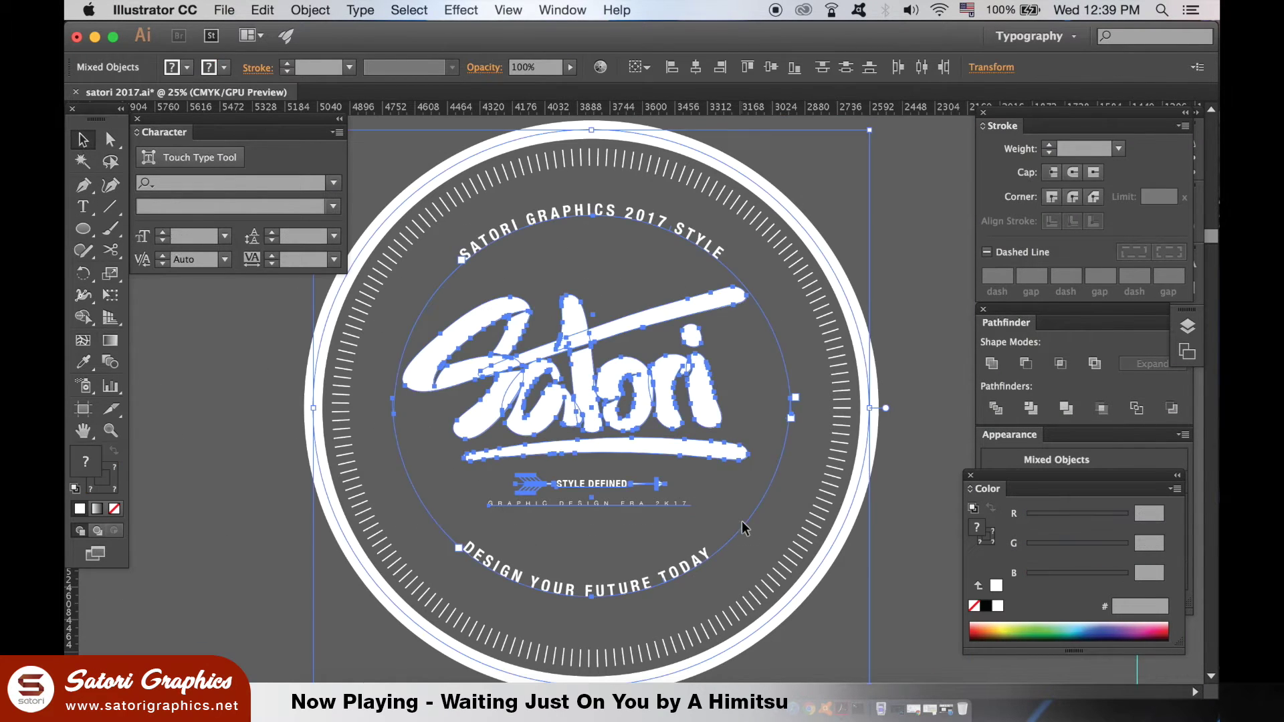
Select the DESIGN YOUR FUTURE TODAY path text and show its anchor points with Direct Selection.
{"action": "left_click", "coordinate": [788, 362], "text": "shift"}
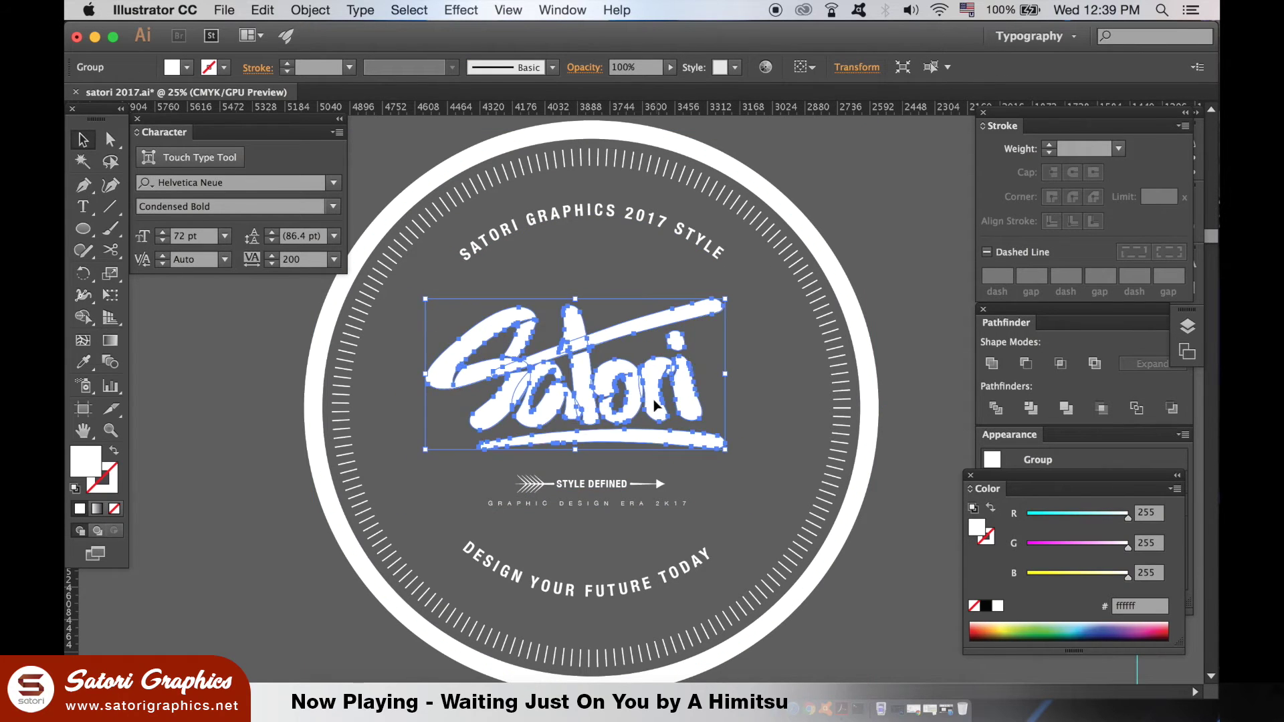
{"action": "left_click", "coordinate": [678, 240]}
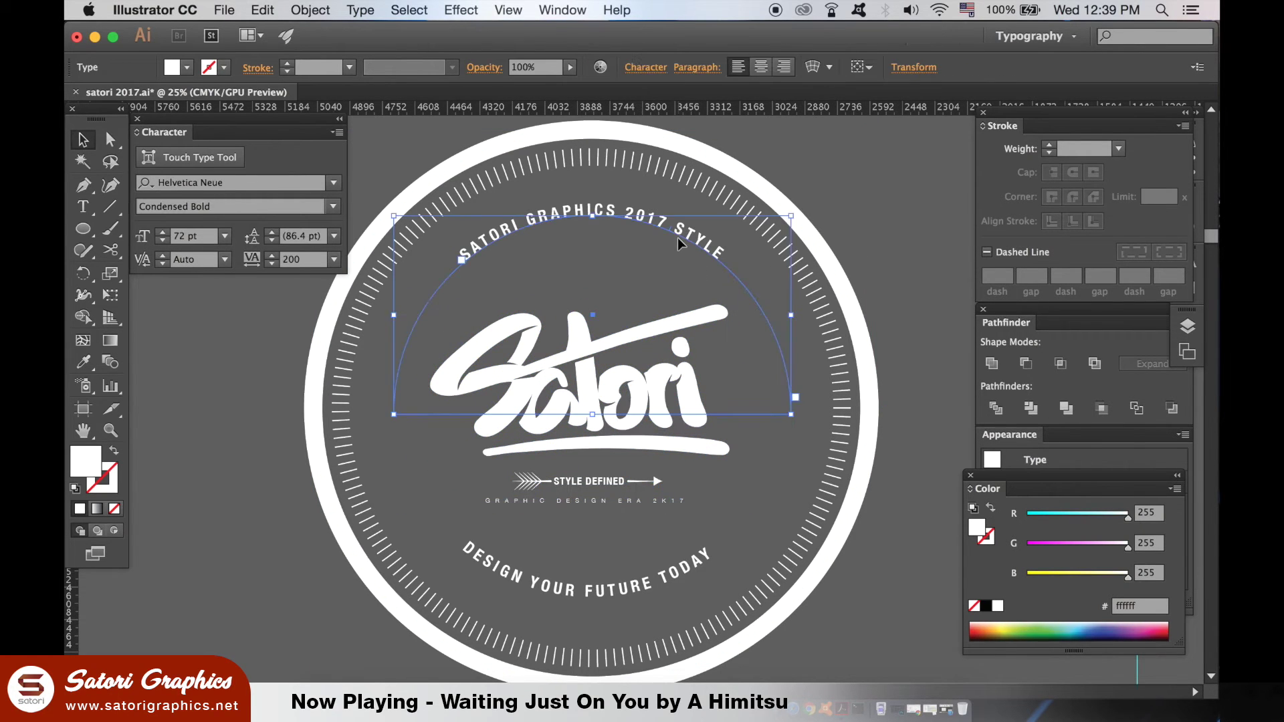
{"action": "left_click", "coordinate": [738, 555]}
{"action": "scroll", "coordinate": [625, 435], "scroll_direction": "down", "scroll_amount": 2}
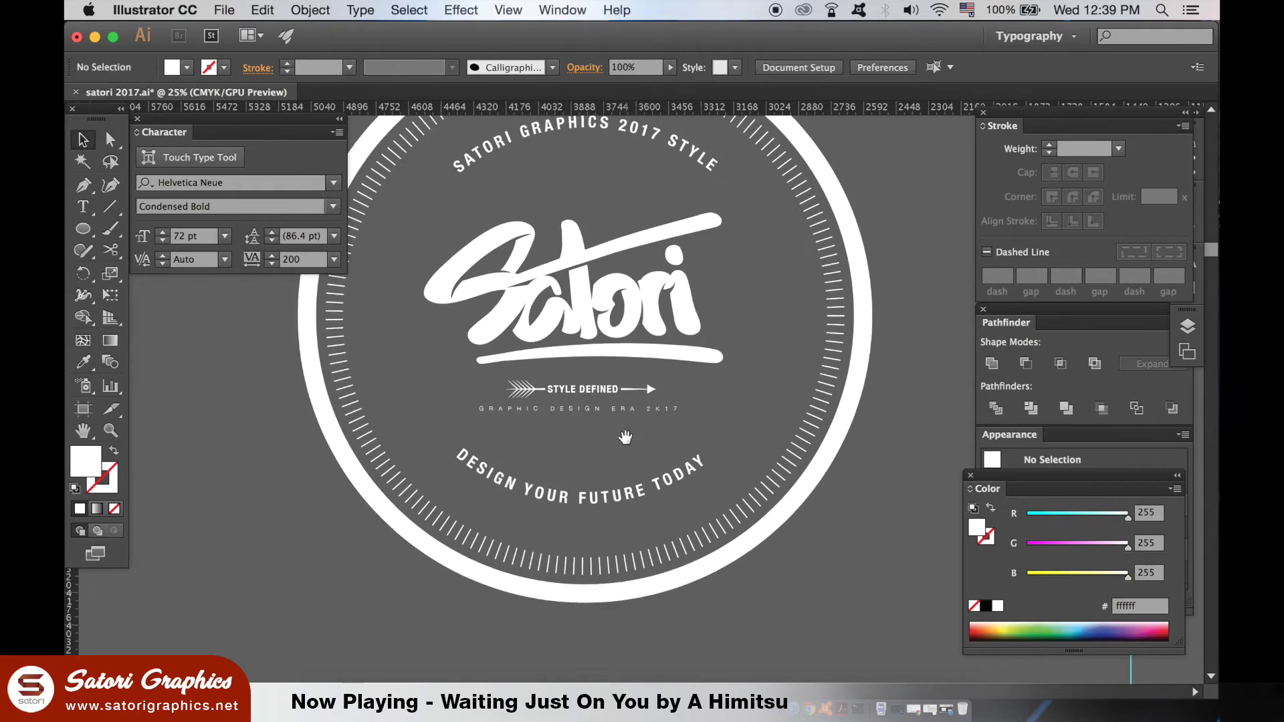
{"action": "left_click", "coordinate": [579, 488]}
{"action": "key", "text": "super+plus"}
{"action": "key", "text": "a"}
{"action": "left_click", "coordinate": [388, 529]}
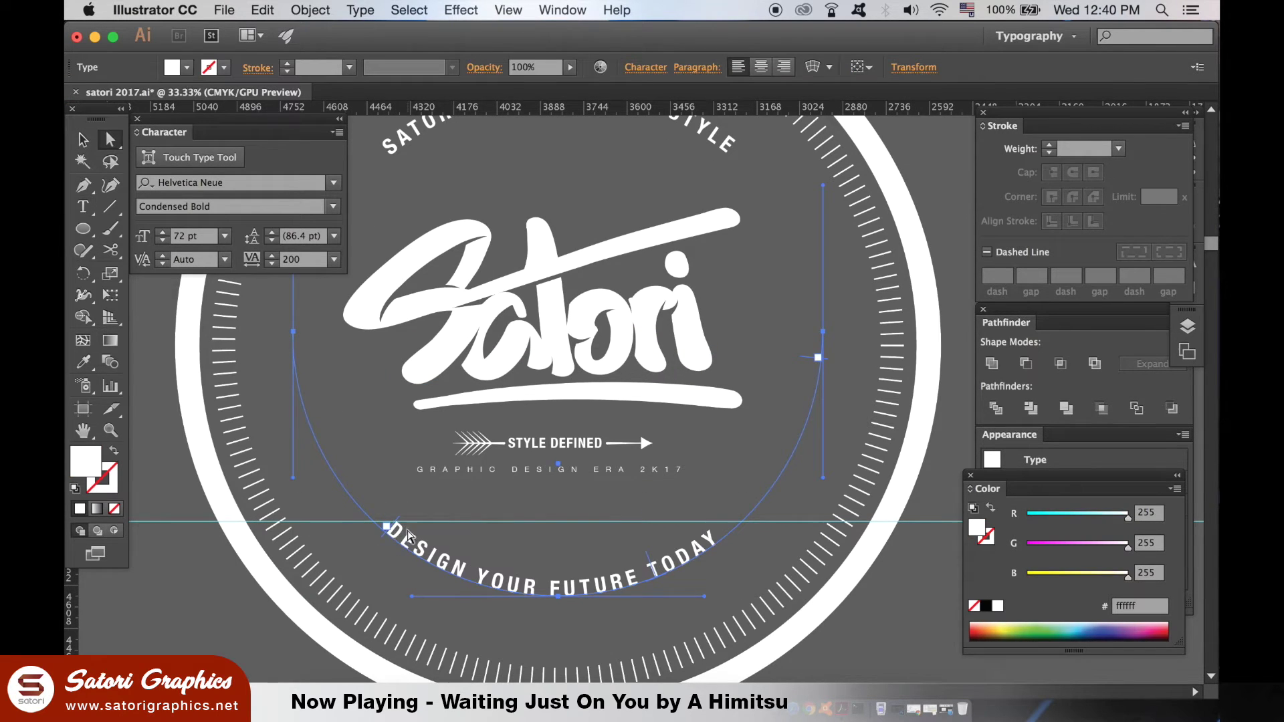
Drag the text path's end point to recentre the bottom text, then zoom back out.
{"action": "left_click_drag", "start_coordinate": [817, 362], "coordinate": [824, 359]}
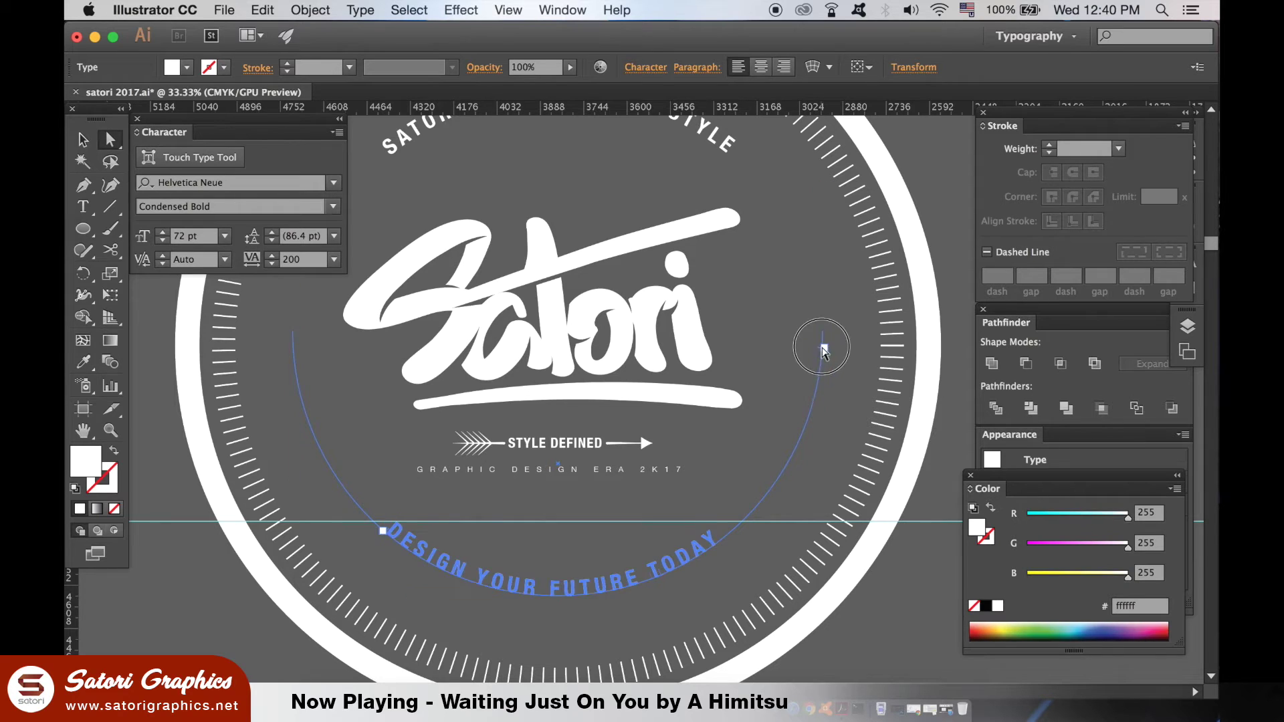
{"action": "scroll", "coordinate": [643, 450], "scroll_direction": "down", "scroll_amount": 3}
{"action": "scroll", "coordinate": [643, 451], "scroll_direction": "down", "scroll_amount": 2}
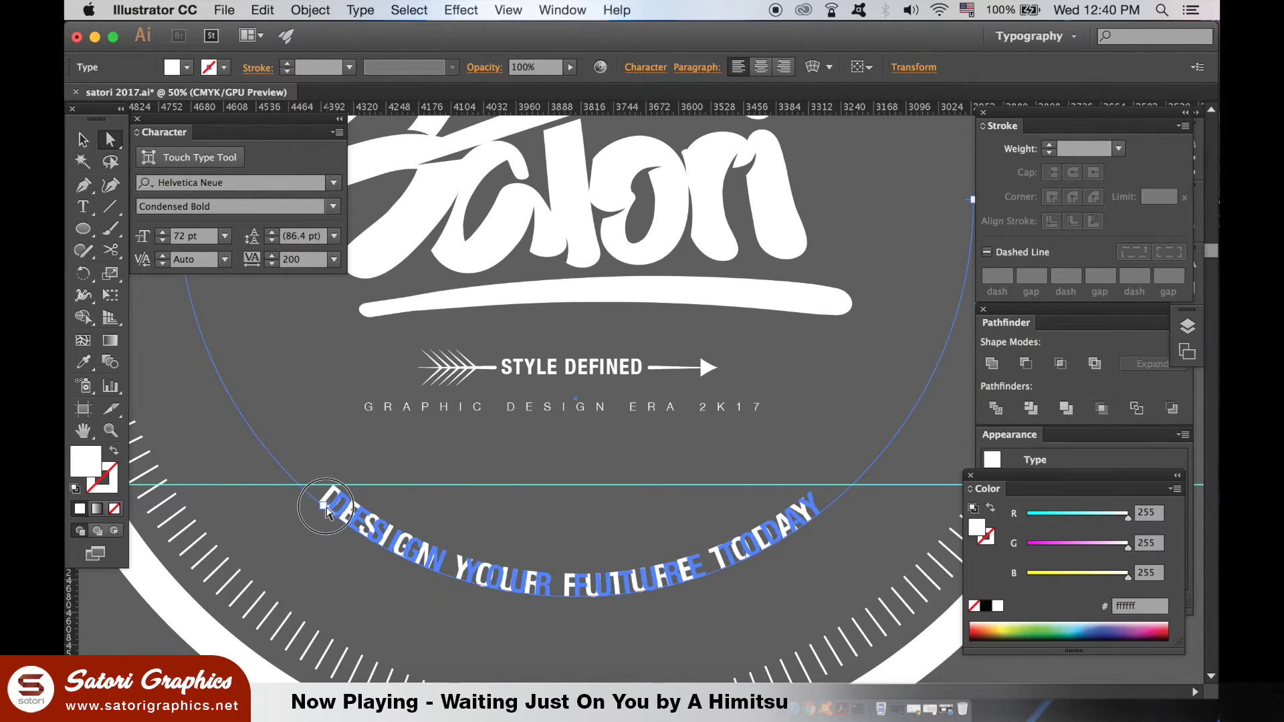
{"action": "key", "text": "super+minus"}
{"action": "left_click", "coordinate": [448, 455]}
{"action": "scroll", "coordinate": [448, 455], "scroll_direction": "up", "scroll_amount": 3}
{"action": "key", "text": "v"}
Raise the horizontal guide to the bottom text and reselect the outer white ring.
{"action": "left_click_drag", "start_coordinate": [284, 569], "coordinate": [284, 300]}
{"action": "left_click", "coordinate": [598, 364]}
{"action": "left_click", "coordinate": [602, 622]}
{"action": "left_click", "coordinate": [216, 598]}
{"action": "key", "text": "super+minus"}
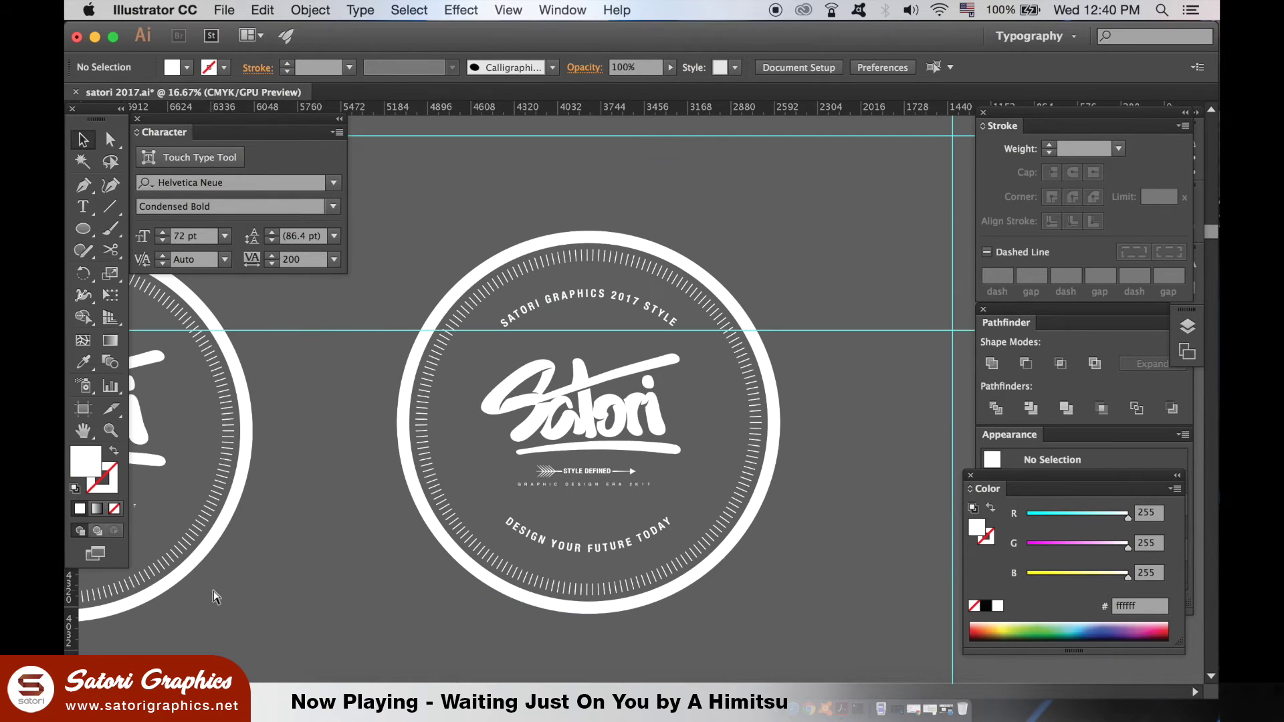
{"action": "key", "text": "super+plus"}
{"action": "left_click", "coordinate": [301, 373]}
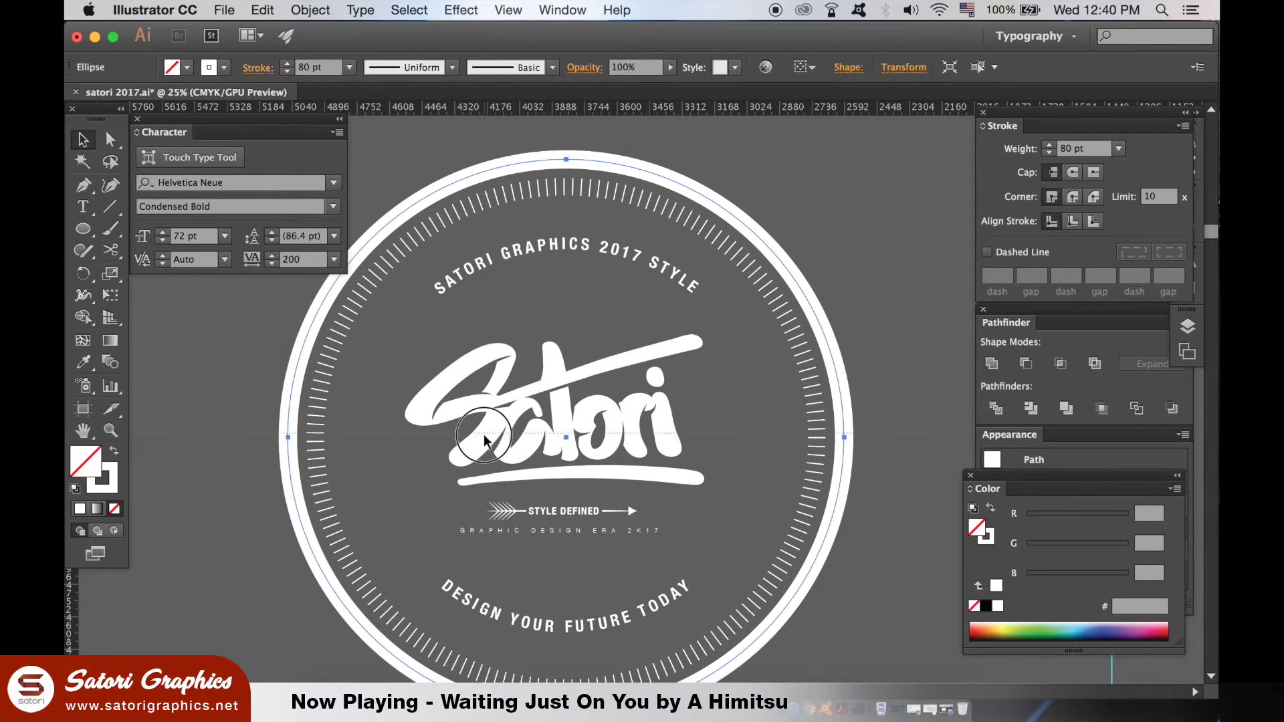
Draw a small white star on the canvas with the Star tool.
{"action": "left_click_drag", "start_coordinate": [83, 228], "coordinate": [172, 319]}
{"action": "left_click", "coordinate": [188, 378]}
{"action": "left_click", "coordinate": [683, 403]}
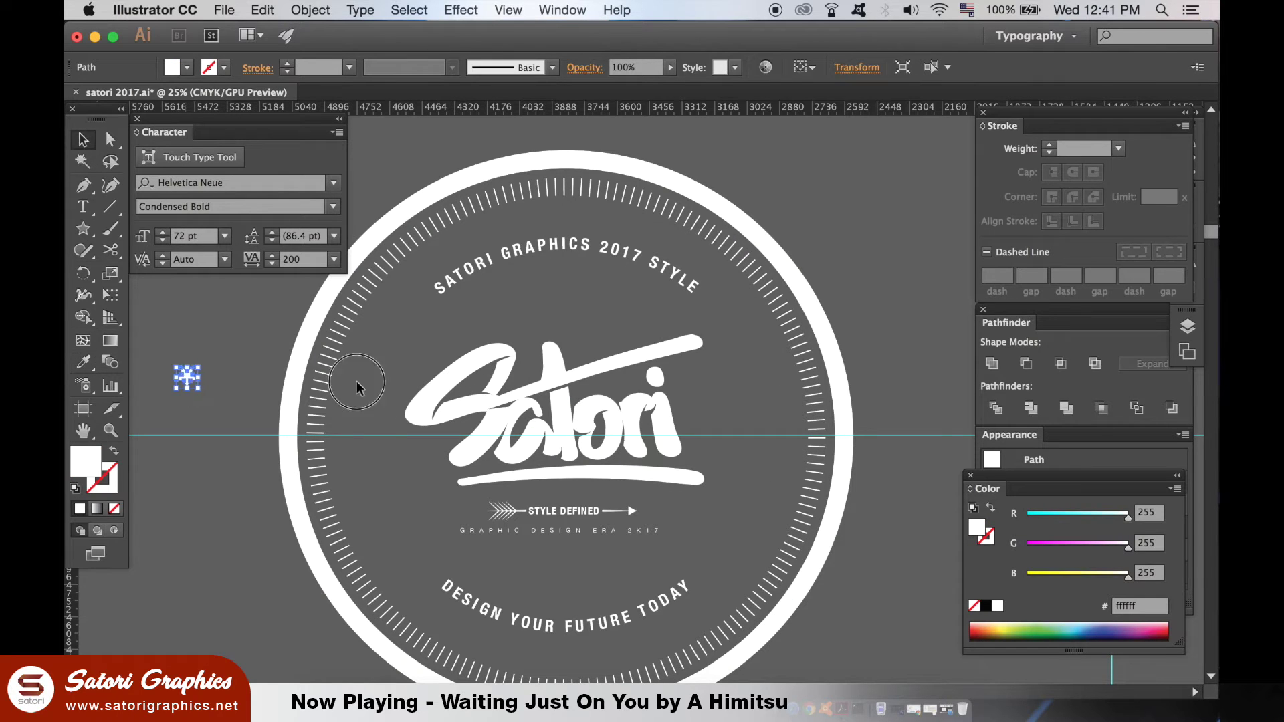
{"action": "scroll", "coordinate": [356, 386], "scroll_direction": "up", "scroll_amount": 2}
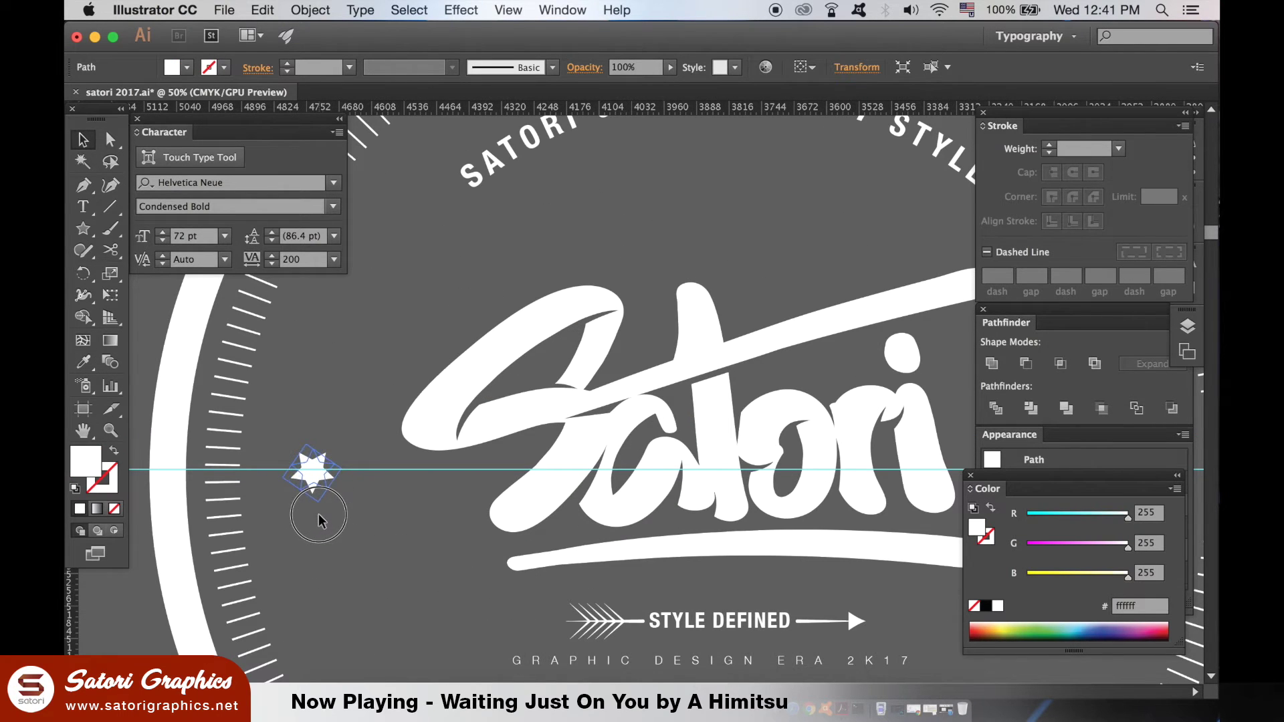
{"action": "left_click", "coordinate": [321, 511]}
{"action": "scroll", "coordinate": [399, 473], "scroll_direction": "up", "scroll_amount": 2}
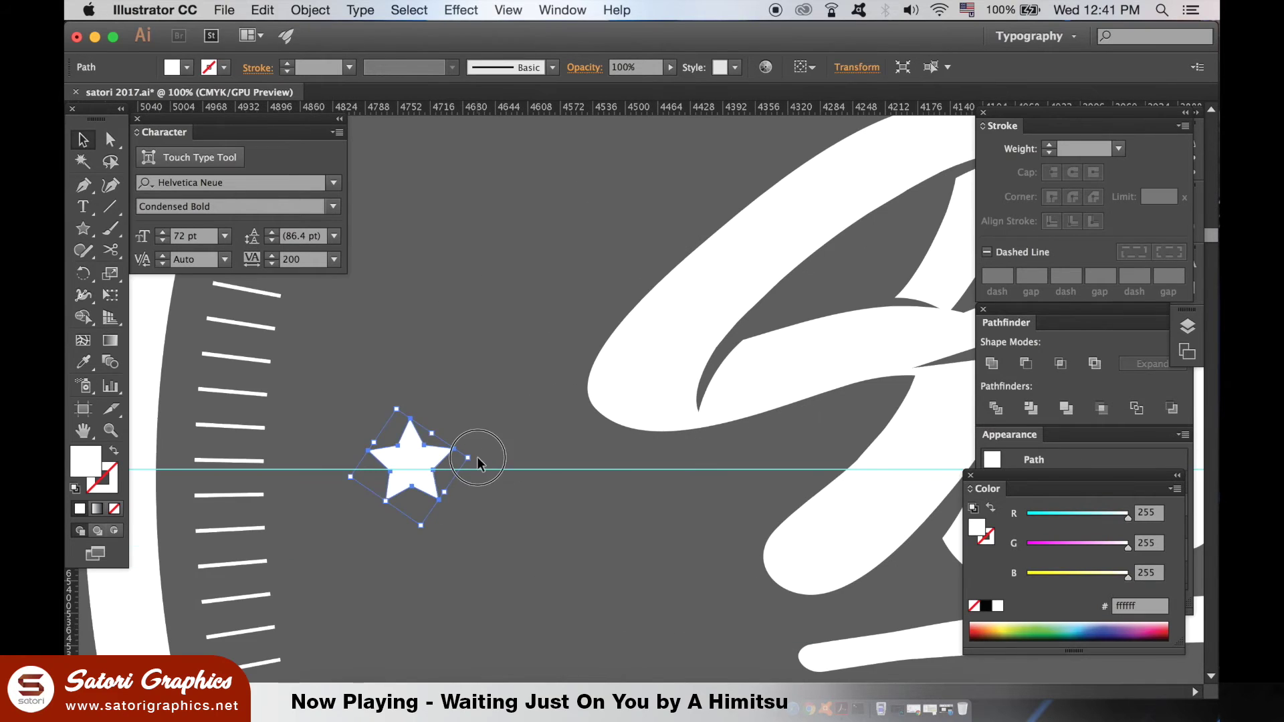
{"action": "left_click", "coordinate": [515, 515]}
{"action": "scroll", "coordinate": [468, 428], "scroll_direction": "down", "scroll_amount": 3}
{"action": "scroll", "coordinate": [468, 422], "scroll_direction": "down", "scroll_amount": 2}
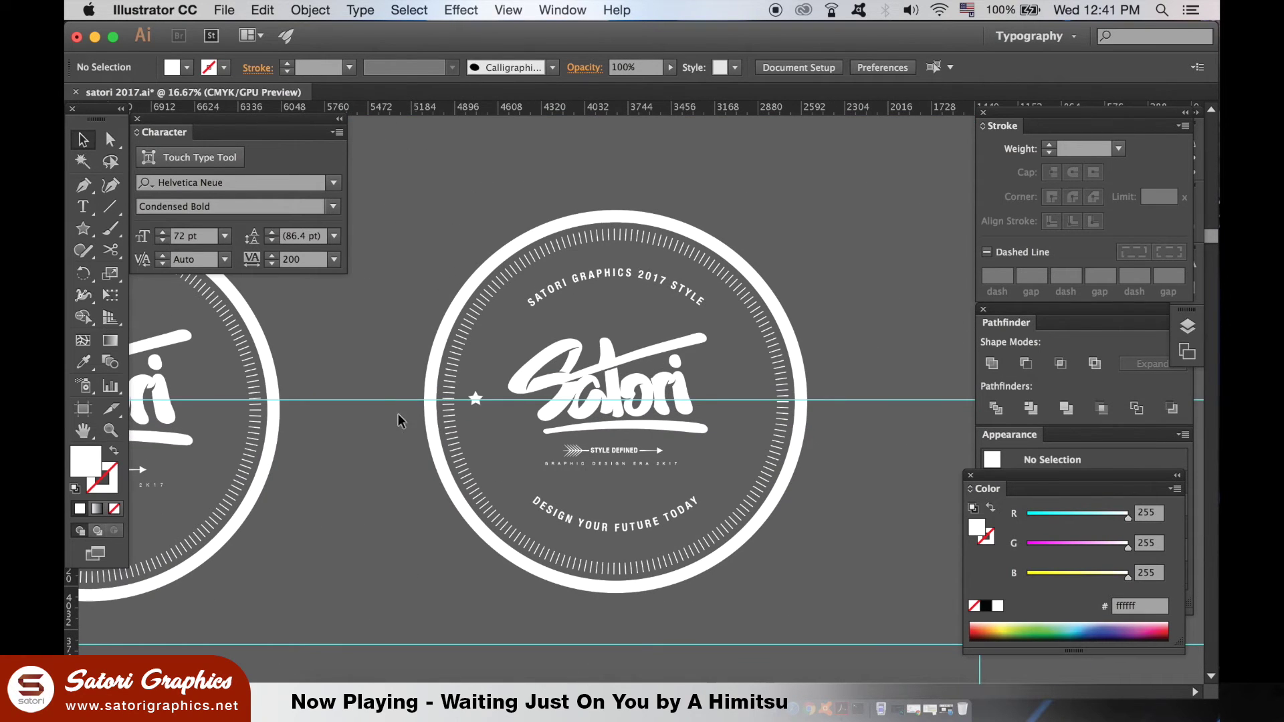
Place the star left of Satori, align it with the ring, and select both flanking stars.
{"action": "left_click_drag", "start_coordinate": [471, 418], "coordinate": [476, 400]}
{"action": "key", "text": "super+equal"}
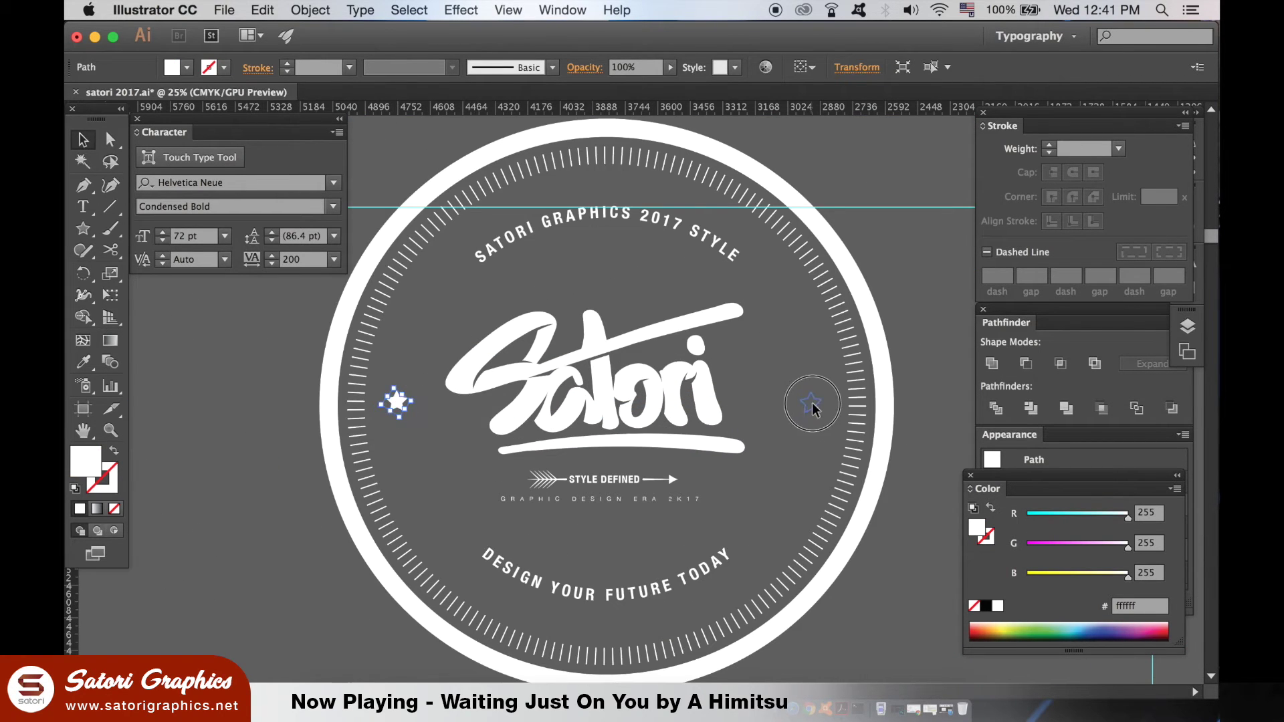
{"action": "left_click", "coordinate": [399, 406], "text": "shift"}
{"action": "left_click", "coordinate": [765, 67]}
{"action": "left_click", "coordinate": [766, 122]}
{"action": "left_click", "coordinate": [298, 375]}
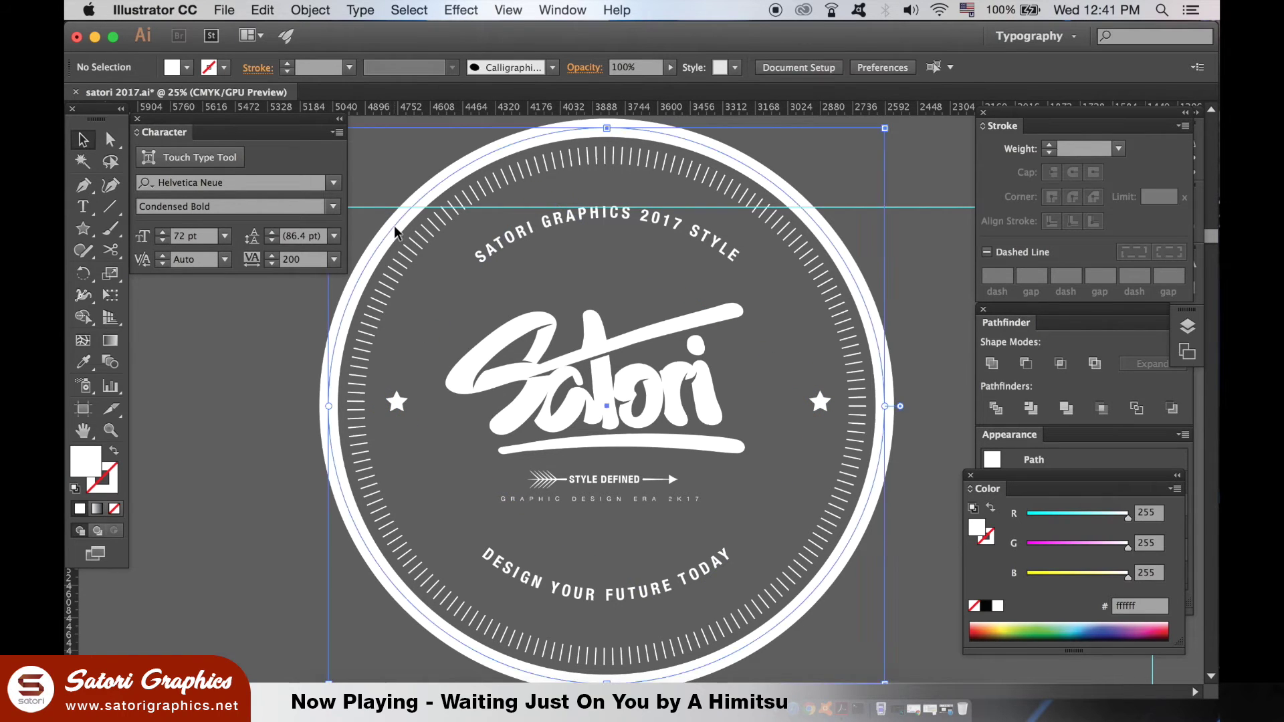
{"action": "left_click", "coordinate": [389, 403]}
{"action": "left_click", "coordinate": [393, 402]}
{"action": "left_click", "coordinate": [818, 401], "text": "shift"}
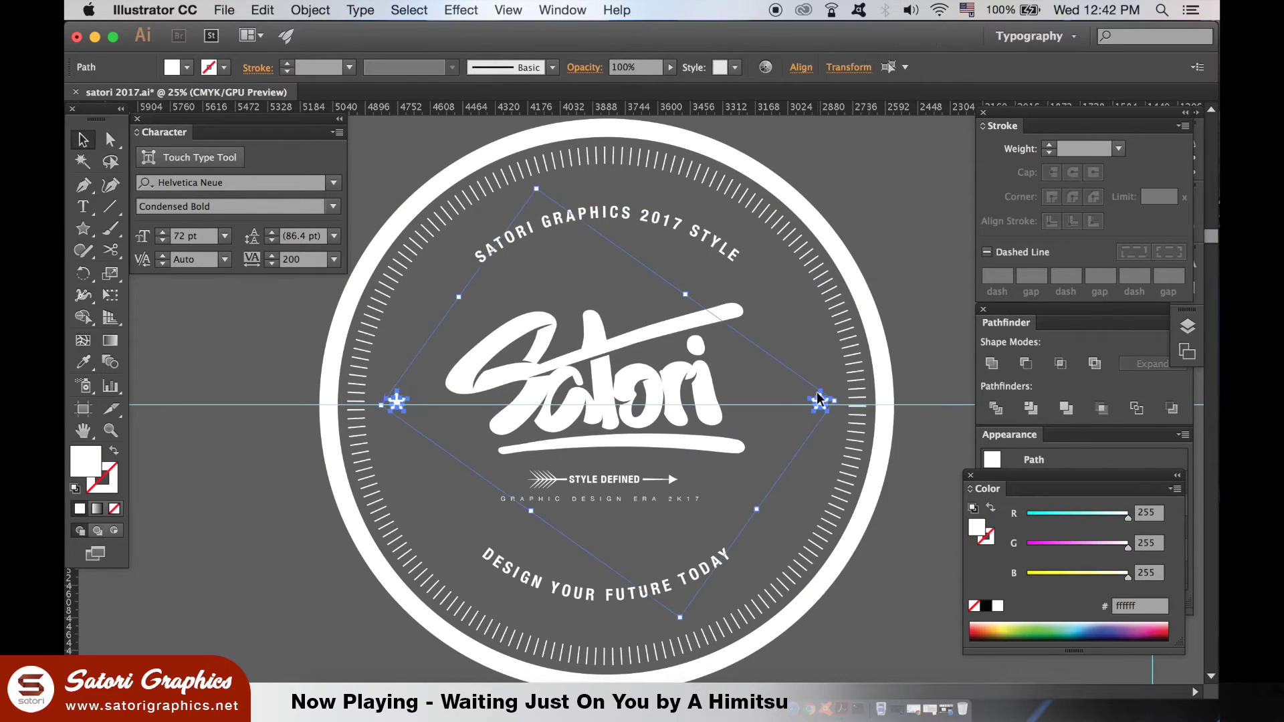
{"action": "key", "text": "super+minus"}
{"action": "key", "text": "super+minus"}
{"action": "key", "text": "super+minus"}
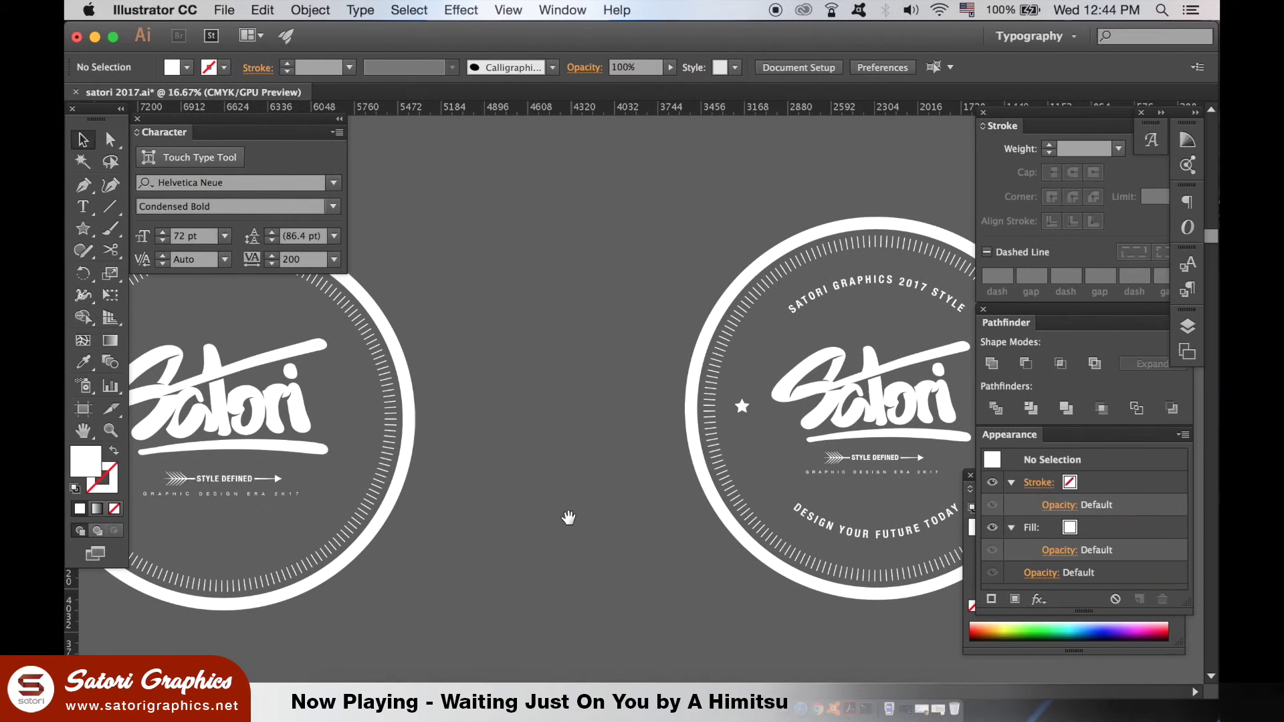
Centre the second badge and scale its tick ring out past the white circle.
{"action": "left_click_drag", "start_coordinate": [503, 494], "coordinate": [818, 494]}
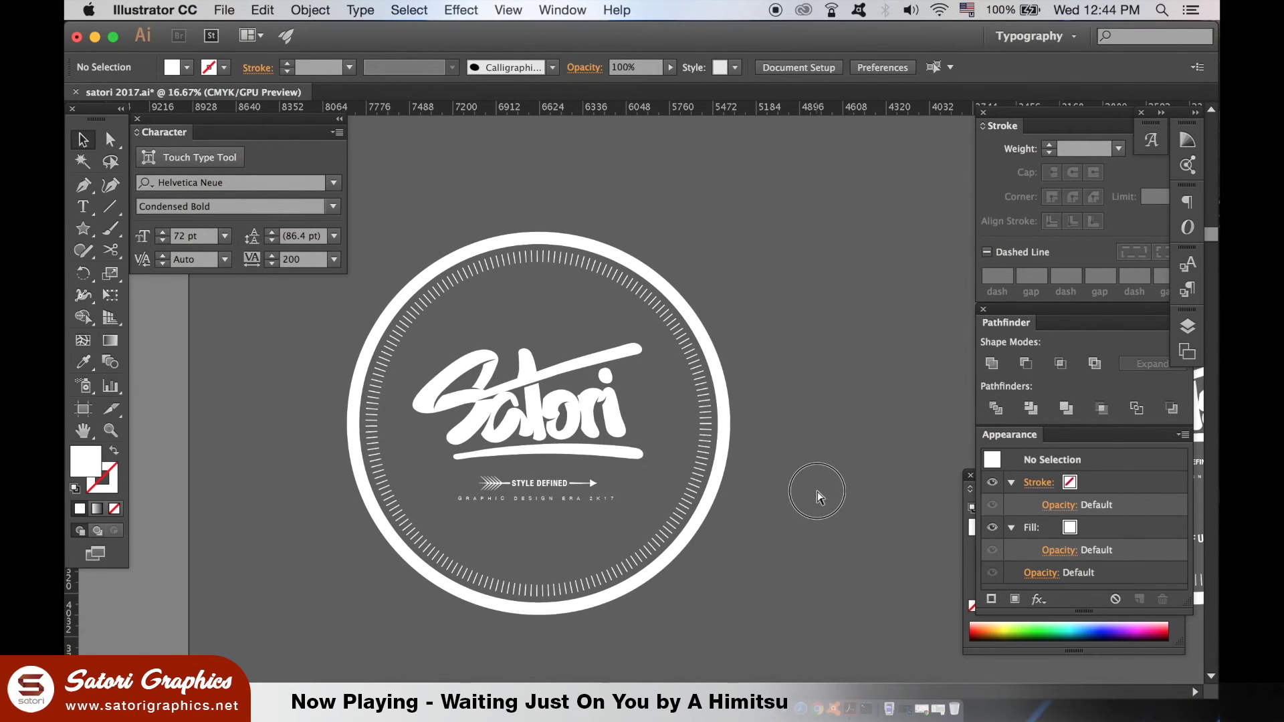
{"action": "left_click", "coordinate": [704, 444]}
{"action": "left_click_drag", "start_coordinate": [712, 247], "coordinate": [752, 209]}
{"action": "left_click", "coordinate": [825, 260]}
{"action": "scroll", "coordinate": [662, 268], "scroll_direction": "up", "scroll_amount": 3}
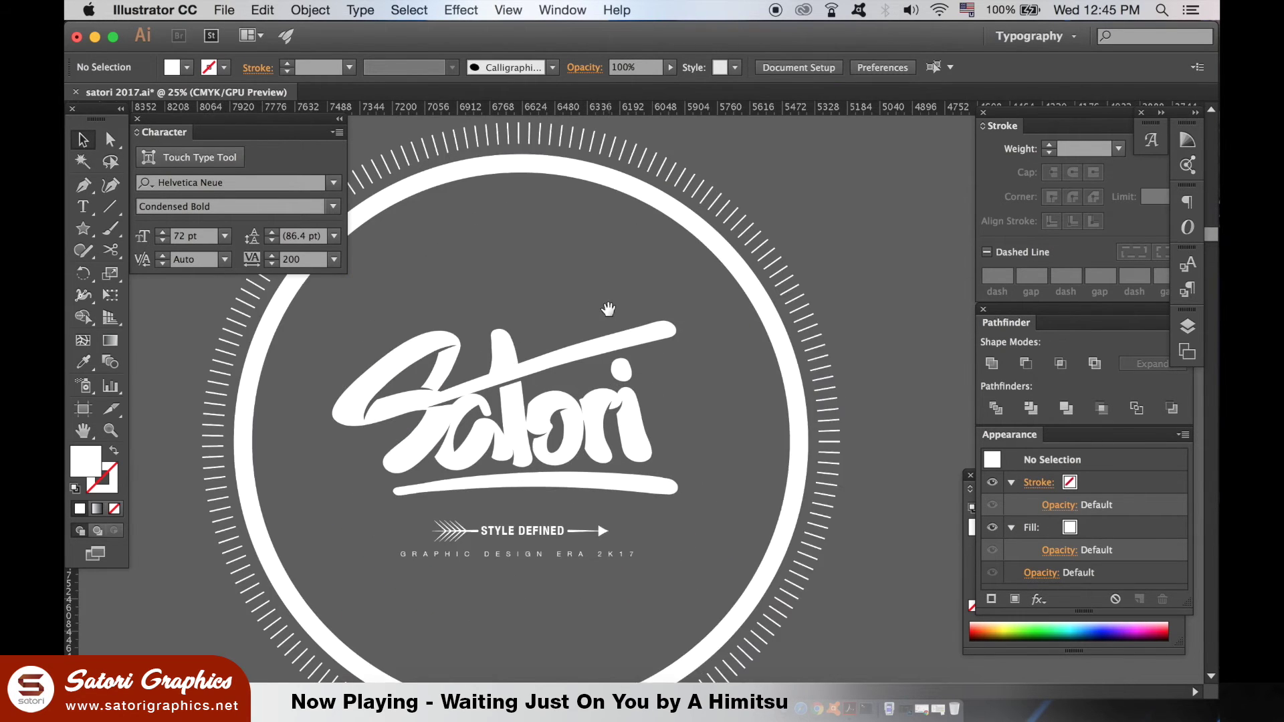
Draw a thin unfilled stroked circle inside the white ring and cut it with Scissors.
{"action": "left_click_drag", "start_coordinate": [83, 229], "coordinate": [115, 275]}
{"action": "key", "text": "shift+x"}
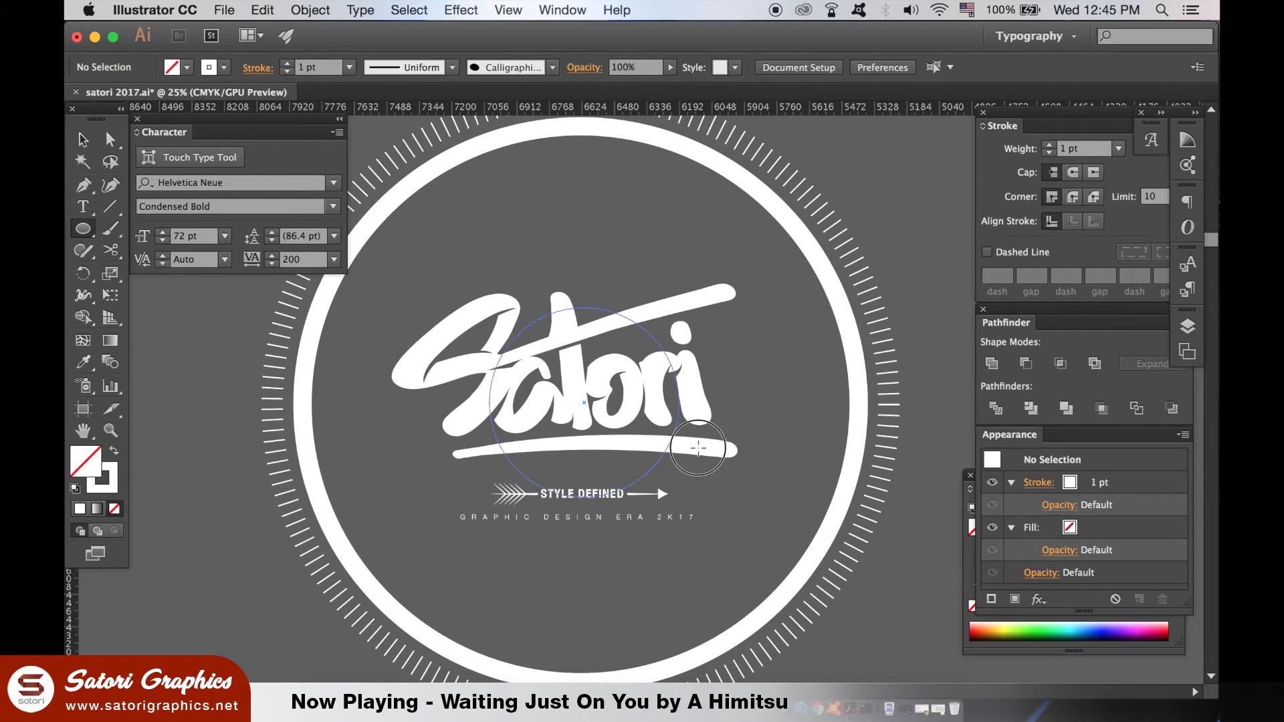
{"action": "left_click_drag", "start_coordinate": [842, 526], "coordinate": [838, 525]}
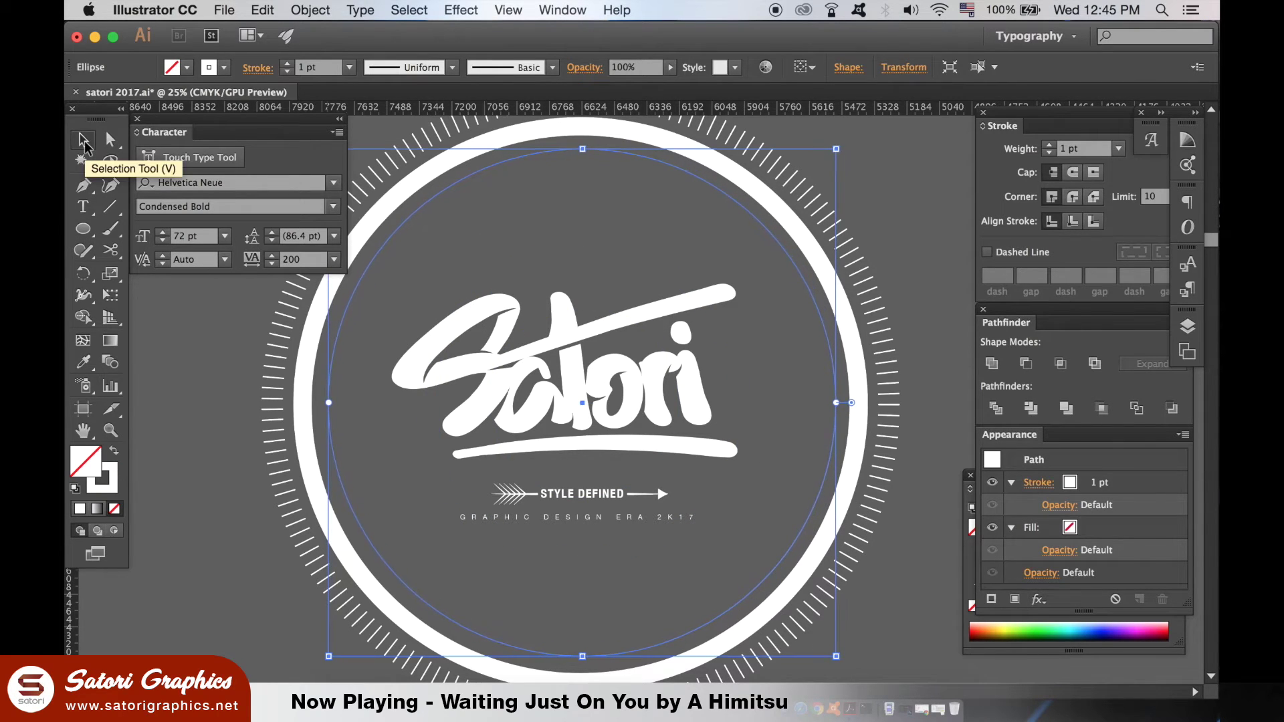
{"action": "left_click", "coordinate": [896, 190]}
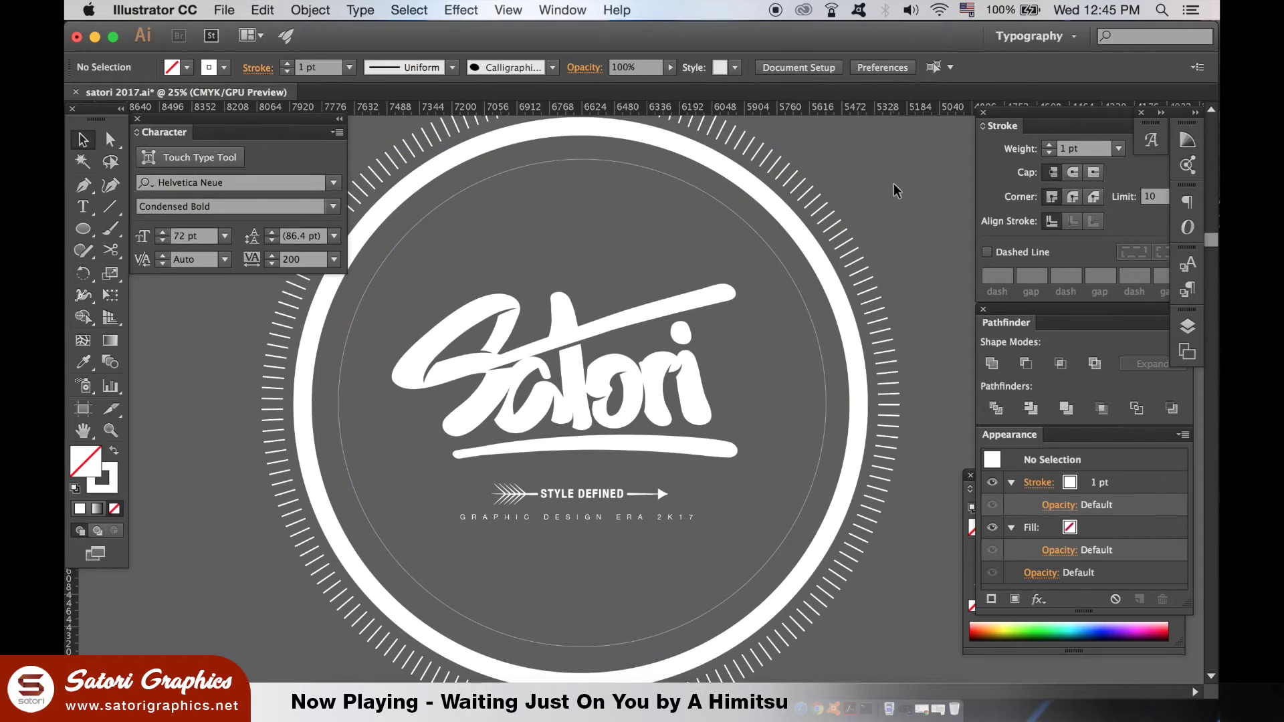
{"action": "left_click", "coordinate": [713, 202]}
{"action": "left_click_drag", "start_coordinate": [602, 229], "coordinate": [650, 231]}
{"action": "key", "text": "c"}
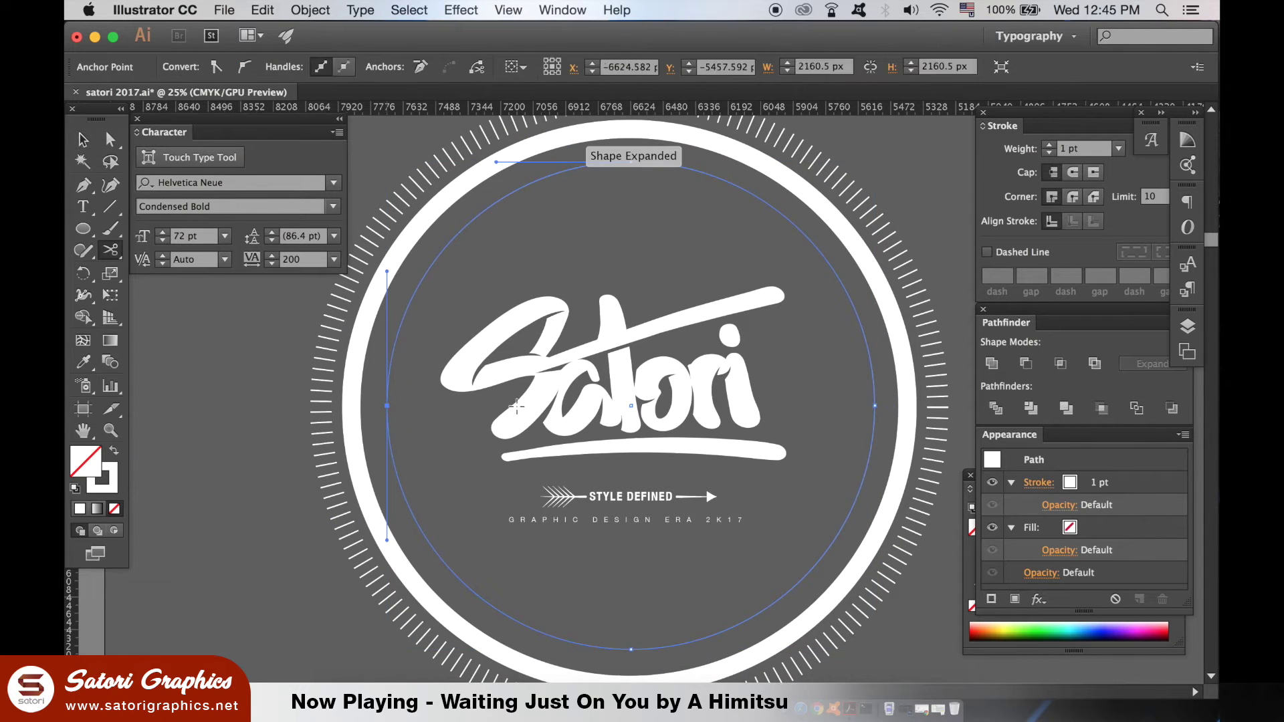
{"action": "key", "text": "super+minus"}
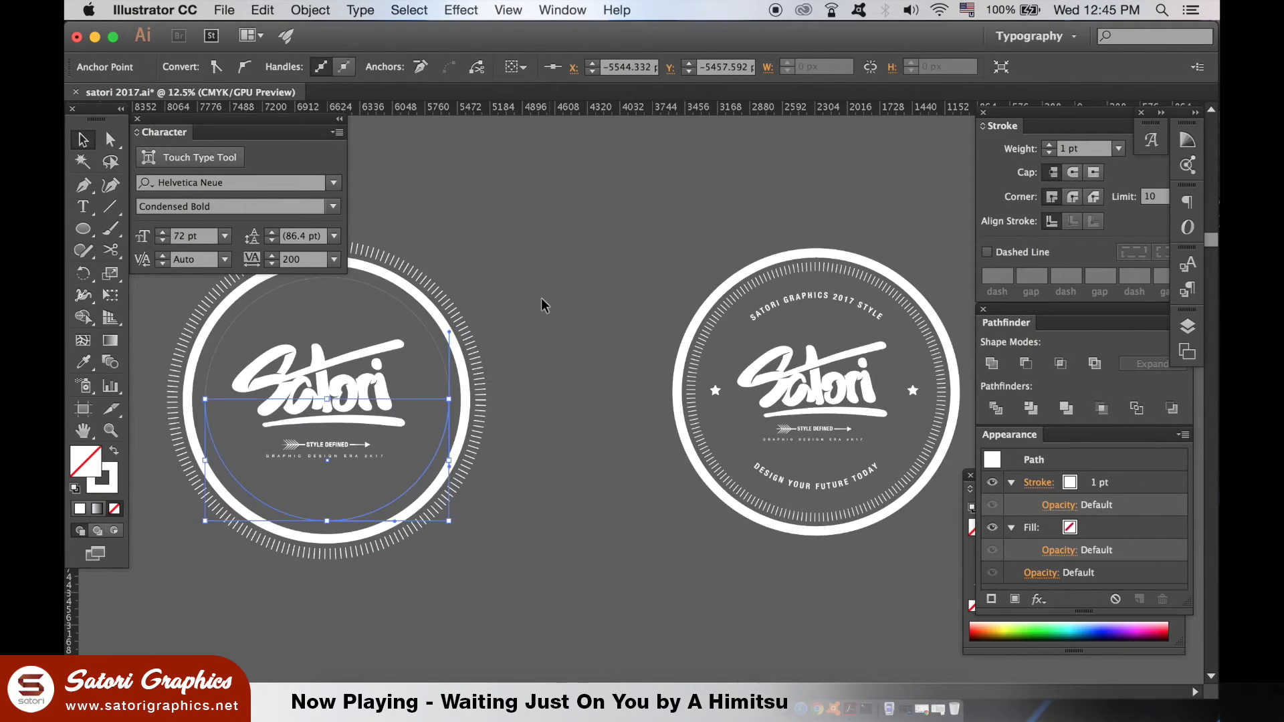
Try a copy of the first badge's curved top text on the second badge, then undo it.
{"action": "scroll", "coordinate": [544, 301], "scroll_direction": "left", "scroll_amount": 5}
{"action": "left_click", "coordinate": [710, 314]}
{"action": "left_click", "coordinate": [915, 309]}
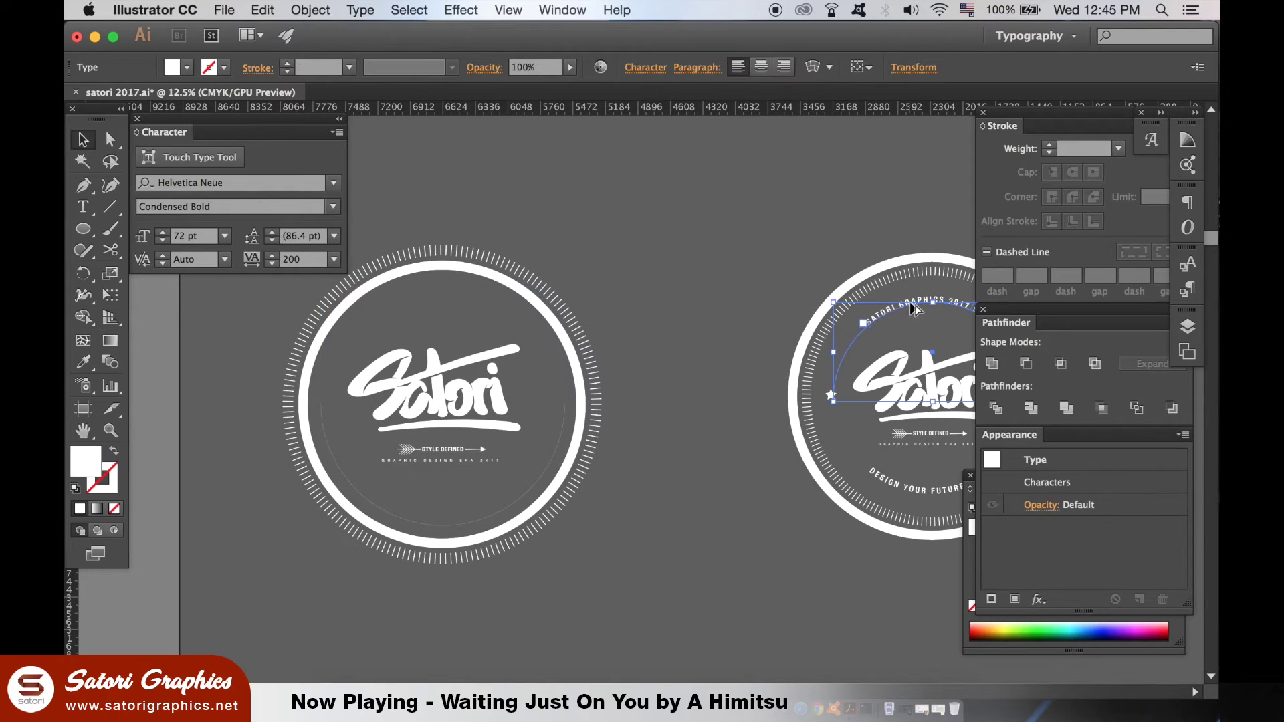
{"action": "left_click_drag", "start_coordinate": [580, 416], "coordinate": [572, 410]}
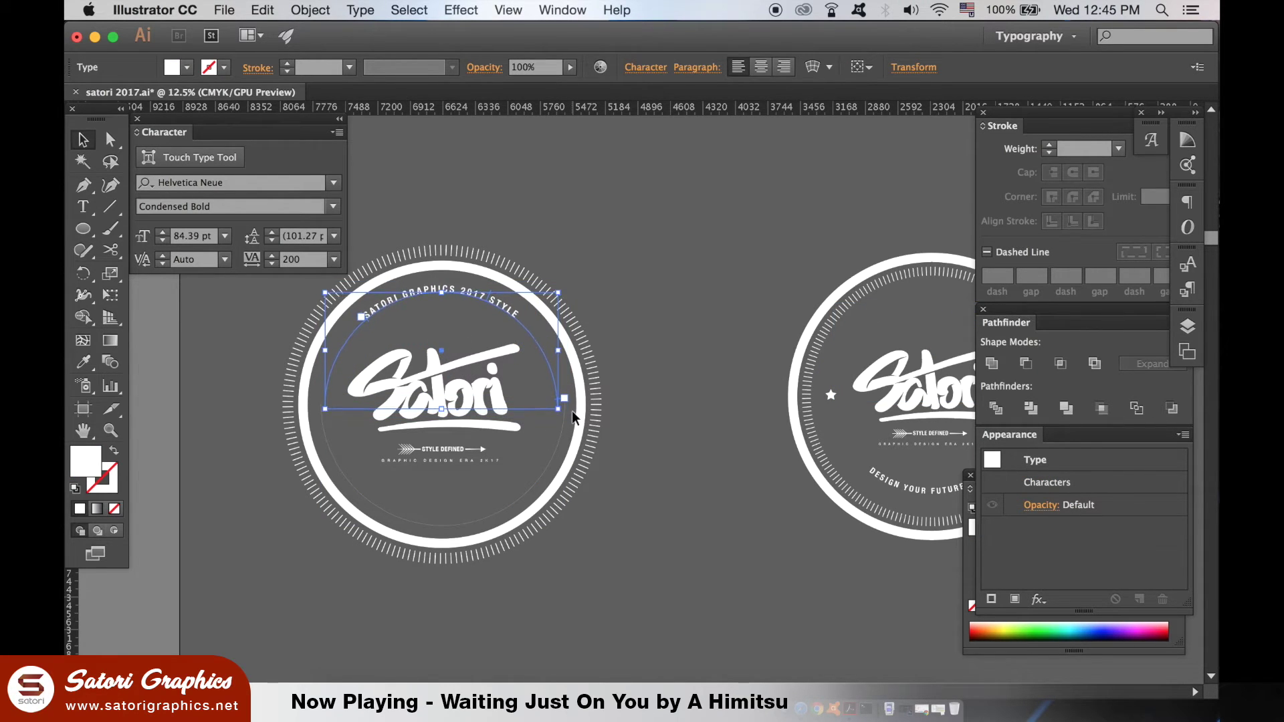
{"action": "key", "text": "super+equal"}
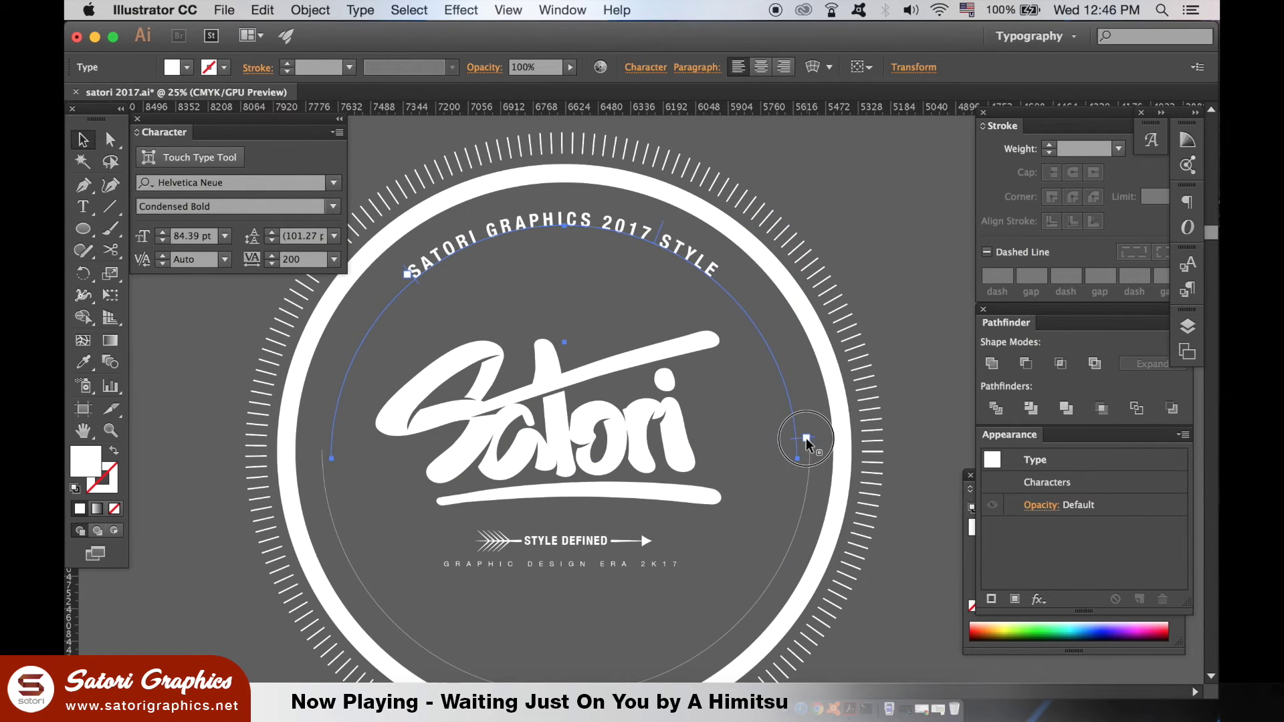
{"action": "left_click_drag", "start_coordinate": [791, 301], "coordinate": [774, 241]}
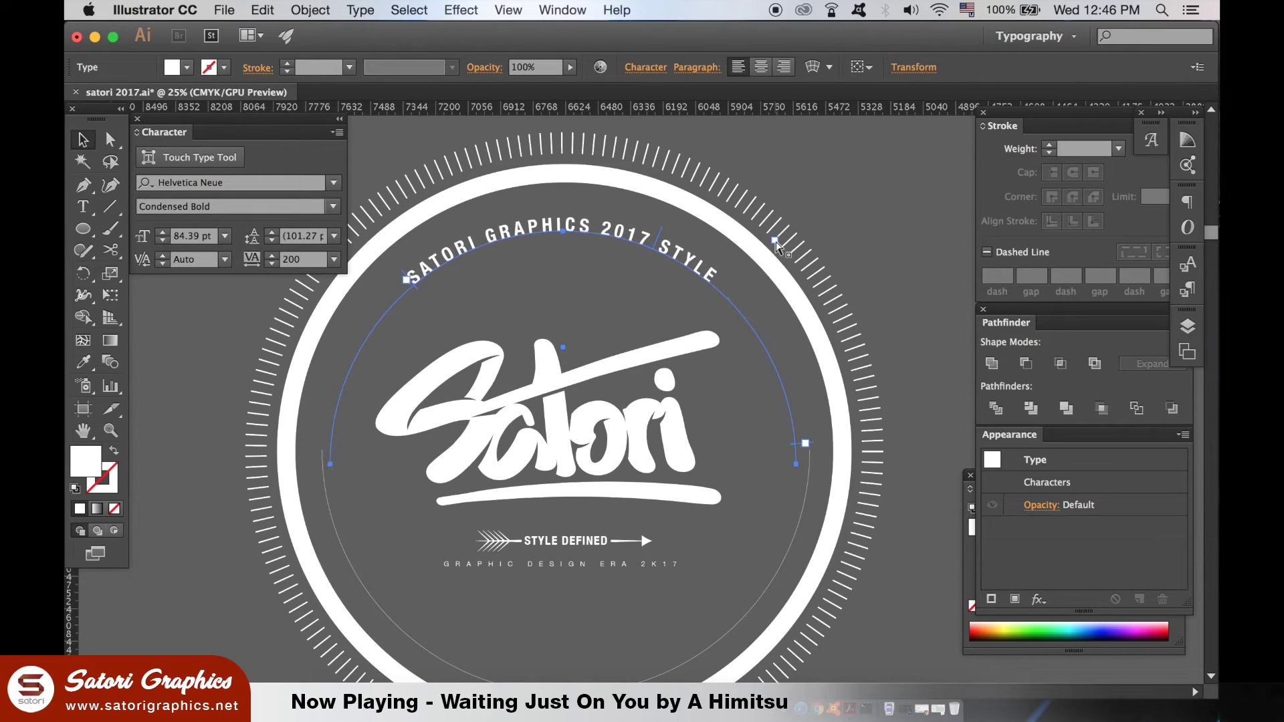
{"action": "key", "text": "super+z"}
{"action": "left_click_drag", "start_coordinate": [83, 206], "coordinate": [144, 253]}
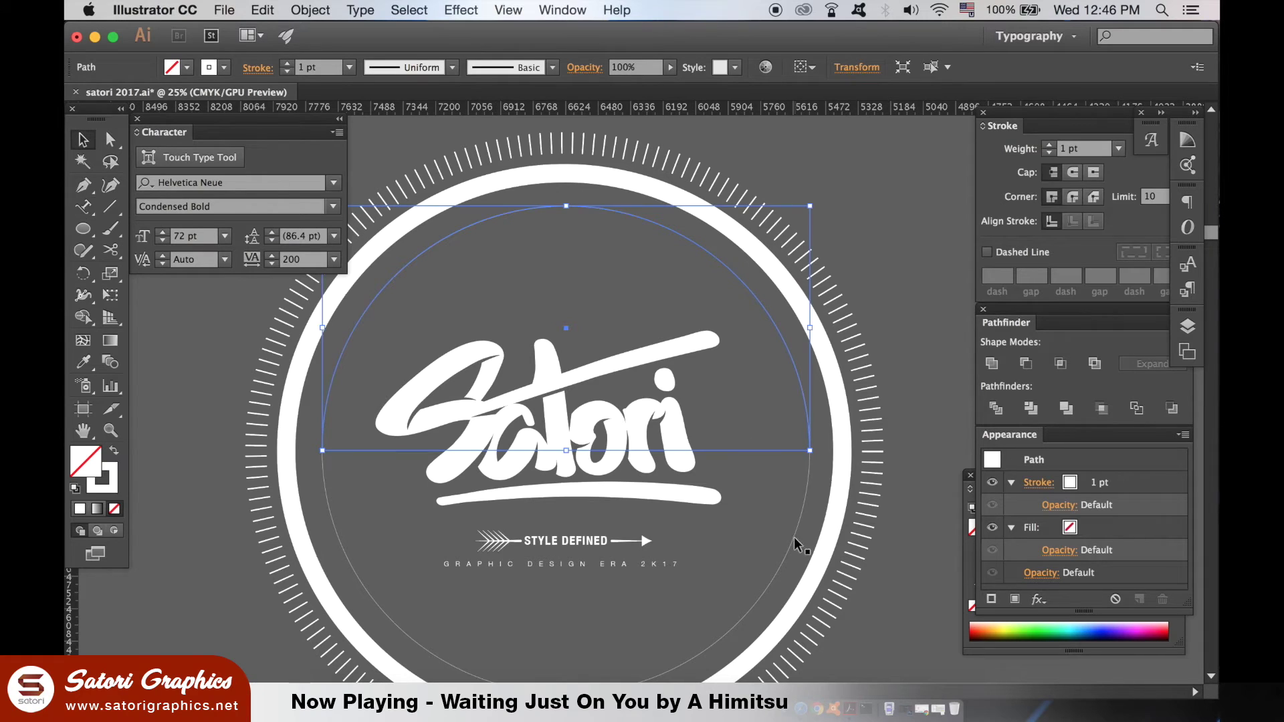
Add type along the top arc and set it to 64 pt with 400 tracking.
{"action": "key", "text": "super+shift+a"}
{"action": "left_click", "coordinate": [452, 244]}
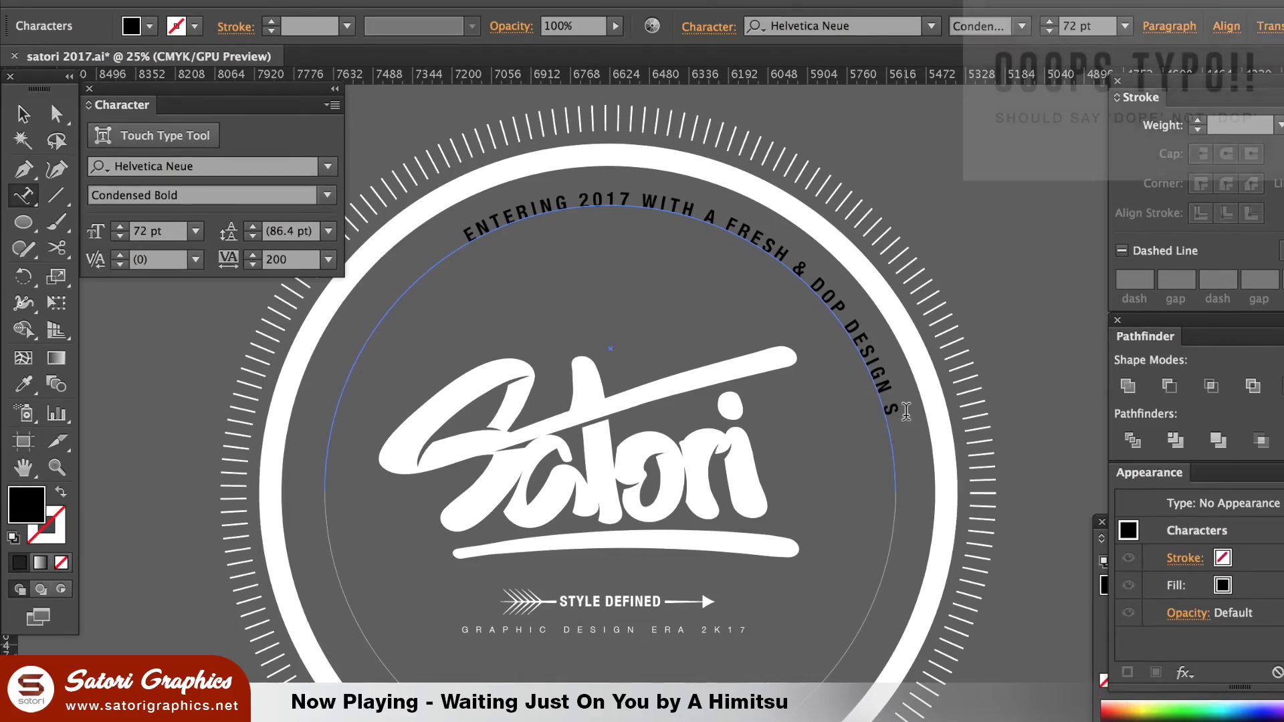
{"action": "left_click", "coordinate": [23, 113]}
{"action": "left_click", "coordinate": [658, 204]}
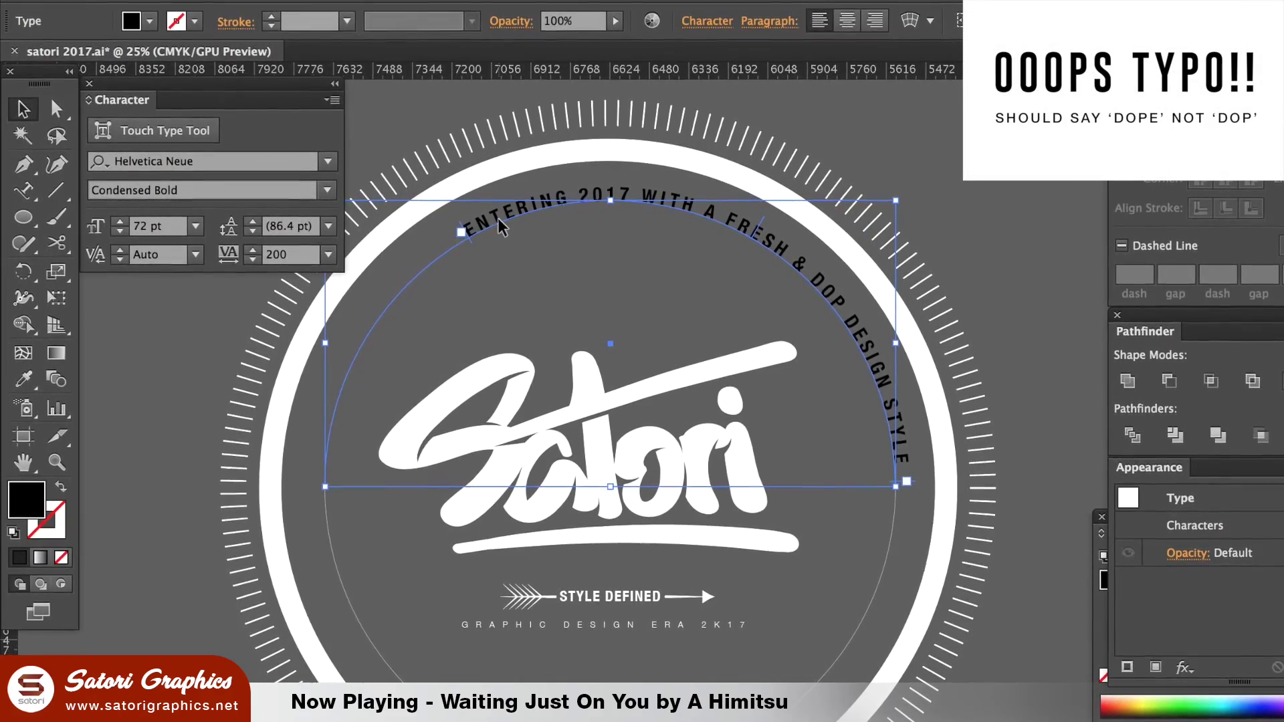
{"action": "key", "text": "ctrl+shift+comma"}
{"action": "key", "text": "ctrl+shift+comma"}
{"action": "key", "text": "ctrl+shift+comma"}
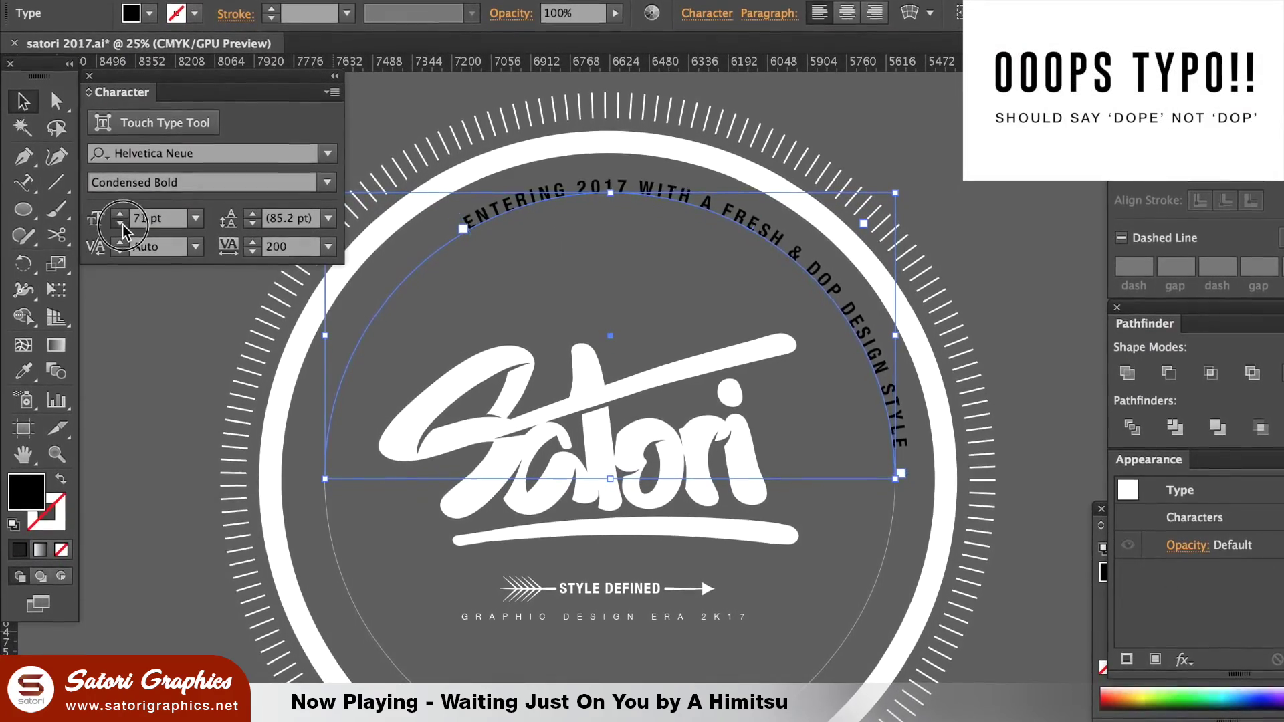
{"action": "left_click", "coordinate": [223, 255]}
{"action": "type", "text": "400"}
{"action": "key", "text": "Return"}
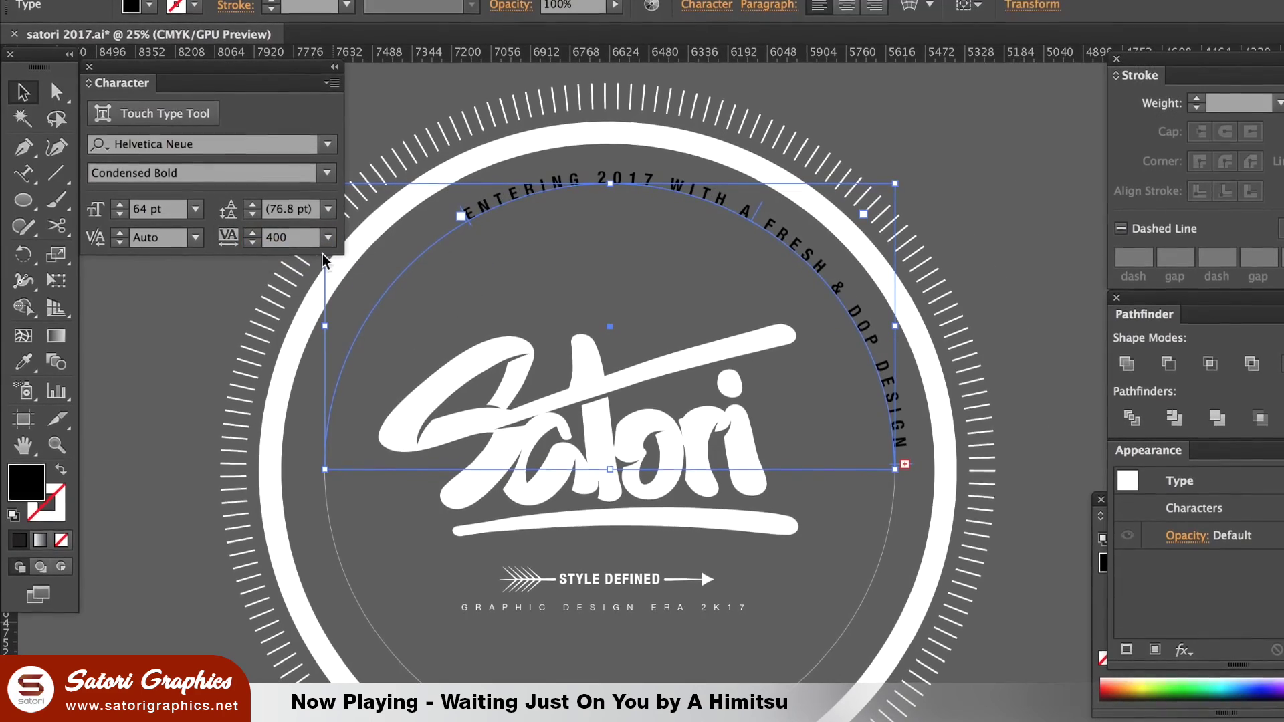
Replace ENTERING with 'COMING RIGHT INTO' and shift the text's start point around the circle.
{"action": "double_click", "coordinate": [481, 194]}
{"action": "left_click_drag", "start_coordinate": [587, 173], "coordinate": [456, 186]}
{"action": "type", "text": "COMING T"}
{"action": "key", "text": "BackSpace"}
{"action": "type", "text": "RIGHT INTO"}
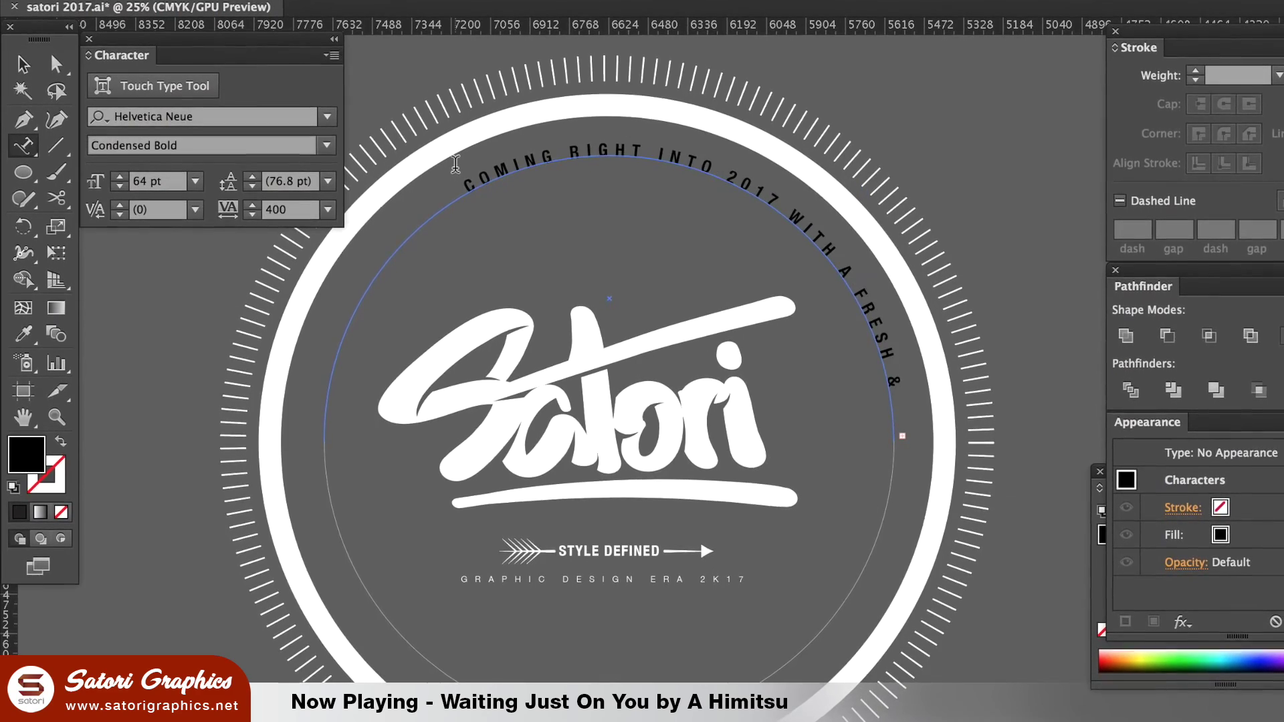
{"action": "key", "text": "Escape"}
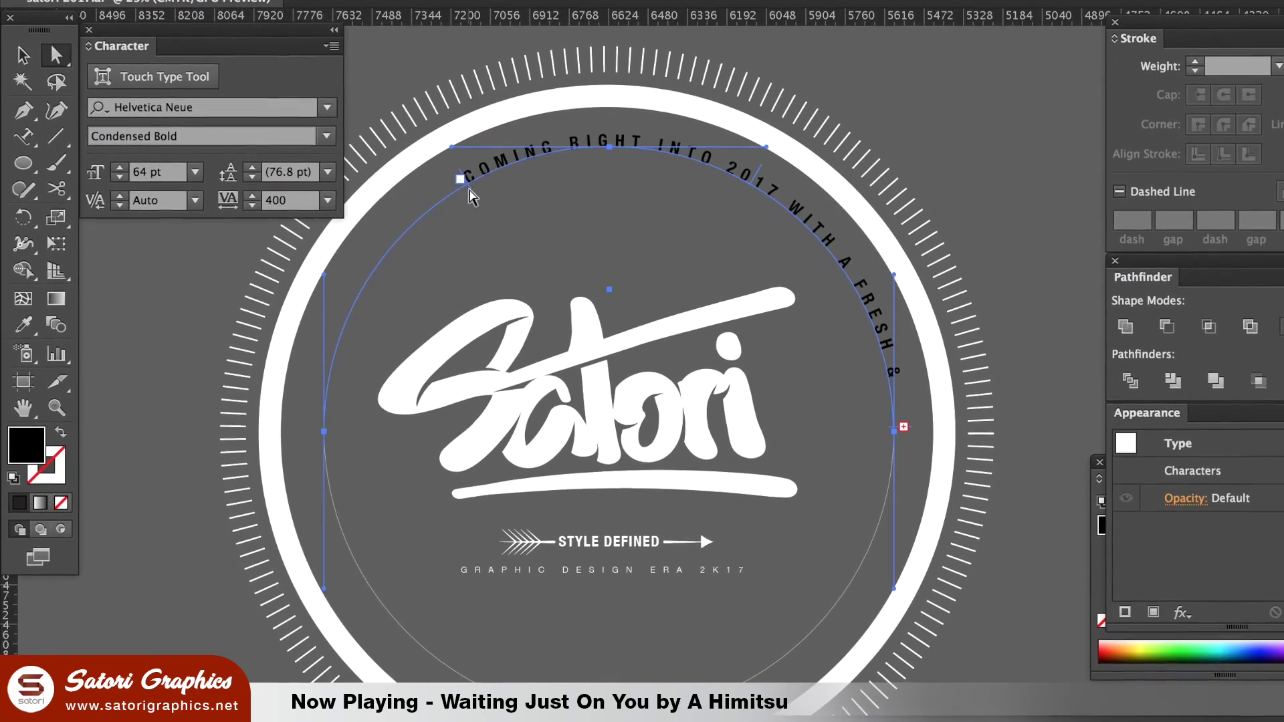
{"action": "left_click", "coordinate": [472, 191]}
{"action": "mouse_move", "coordinate": [472, 191]}
{"action": "left_mouse_down"}
{"action": "mouse_move", "coordinate": [353, 374]}
{"action": "mouse_move", "coordinate": [324, 352]}
{"action": "left_mouse_up"}
Apply a colour to the curved text with the Eyedropper and reset the default colours.
{"action": "key", "text": "i"}
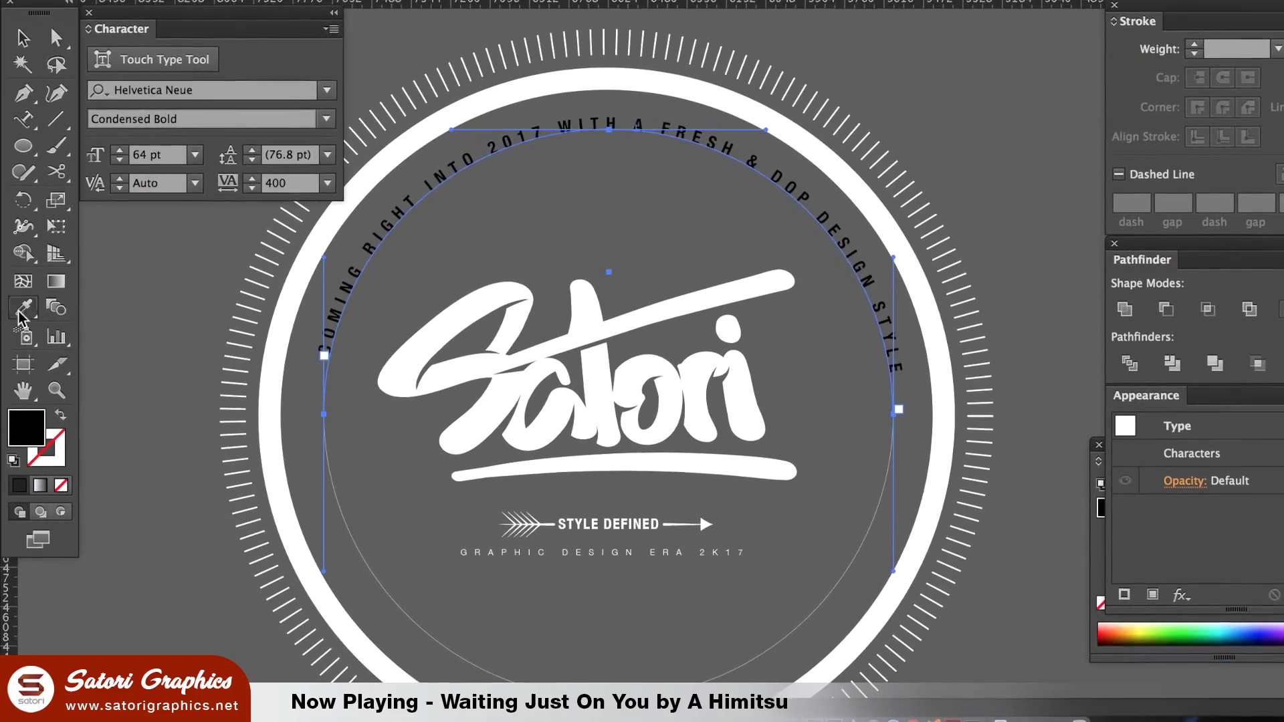
{"action": "left_click", "coordinate": [347, 200]}
{"action": "key", "text": "v"}
{"action": "key", "text": "d"}
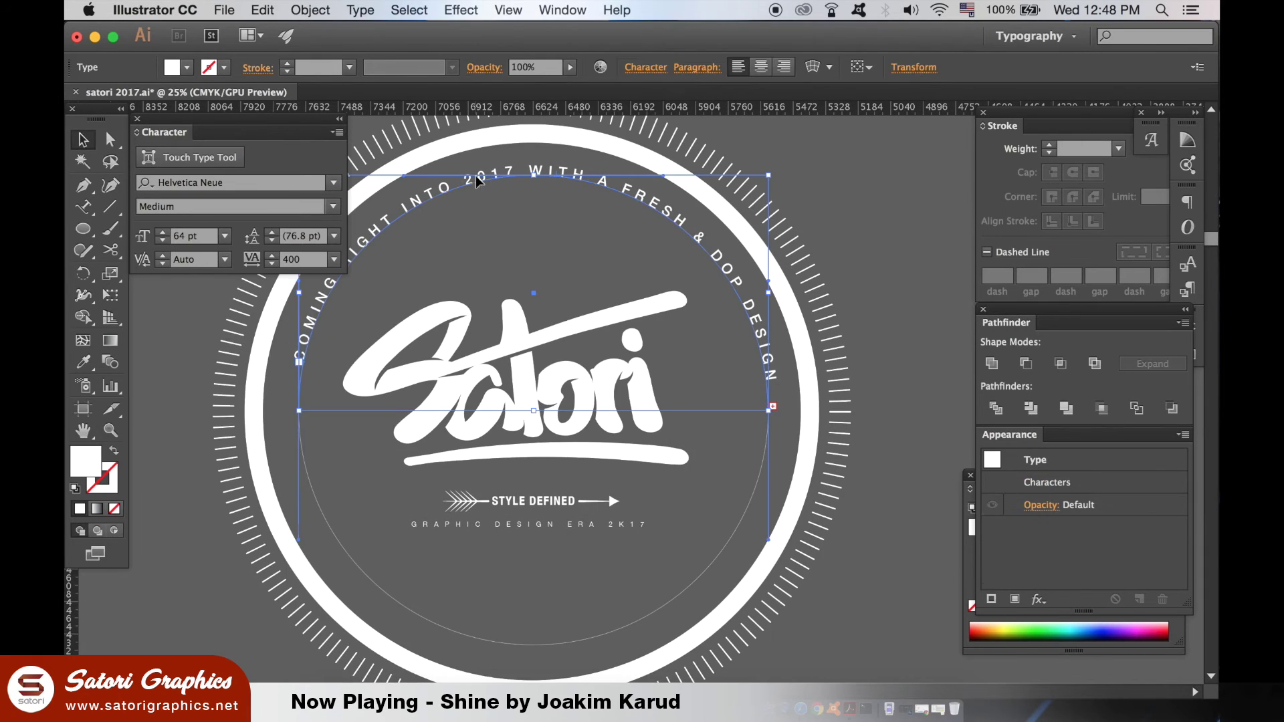
Change the rim text's font to Gobold Lowplus in the Medium style.
{"action": "left_click", "coordinate": [332, 207]}
{"action": "left_click", "coordinate": [271, 425]}
{"action": "key", "text": "Up"}
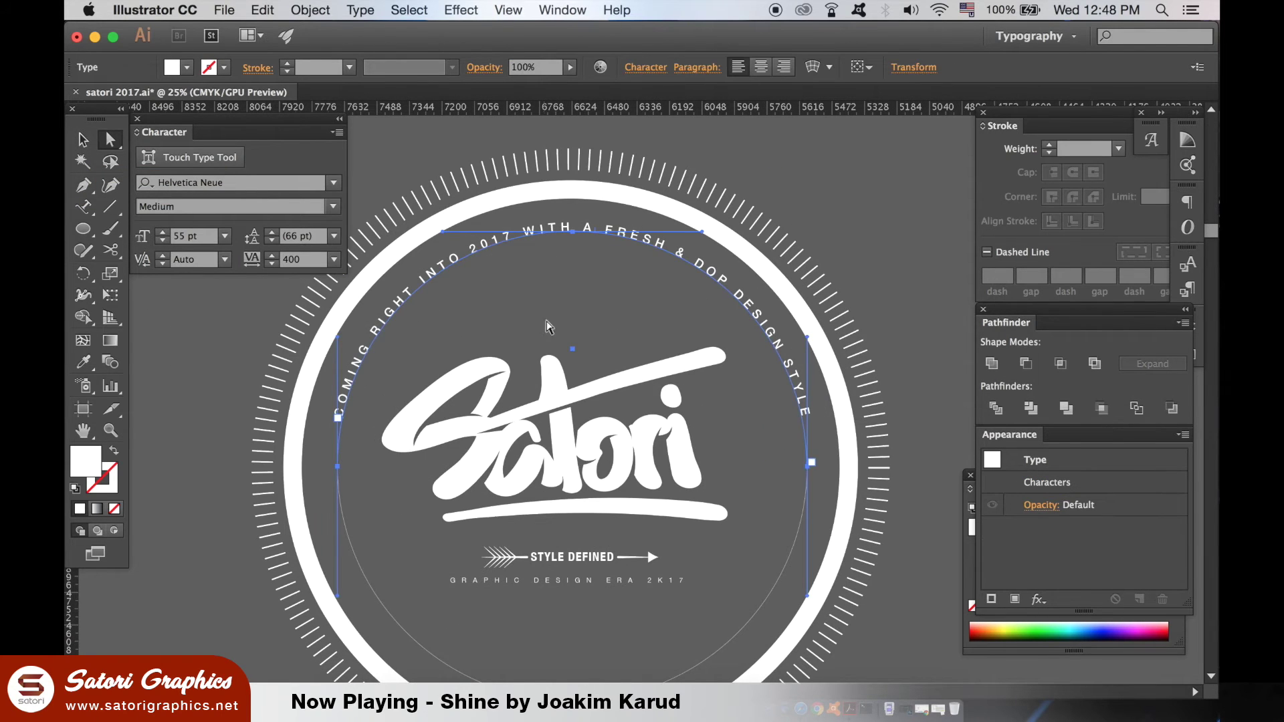
{"action": "left_click", "coordinate": [335, 187]}
{"action": "left_click_drag", "start_coordinate": [572, 402], "coordinate": [574, 562]}
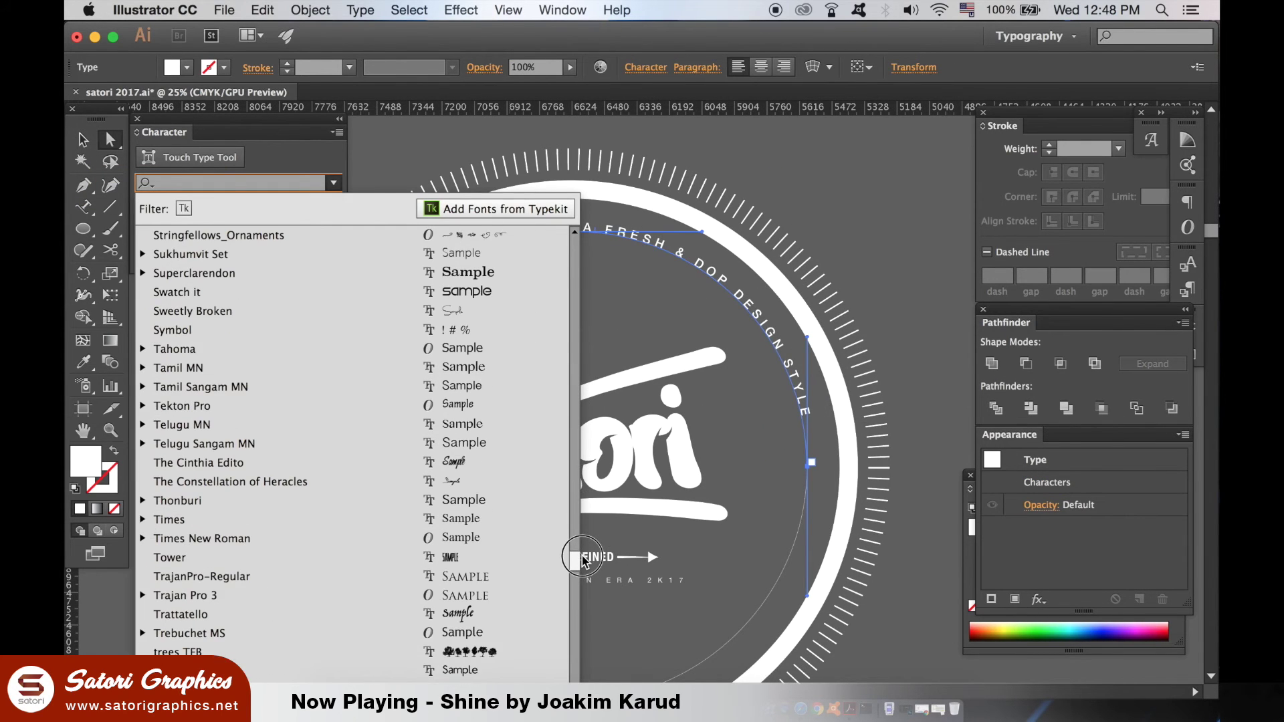
{"action": "left_click_drag", "start_coordinate": [573, 553], "coordinate": [572, 388]}
{"action": "left_click", "coordinate": [374, 432]}
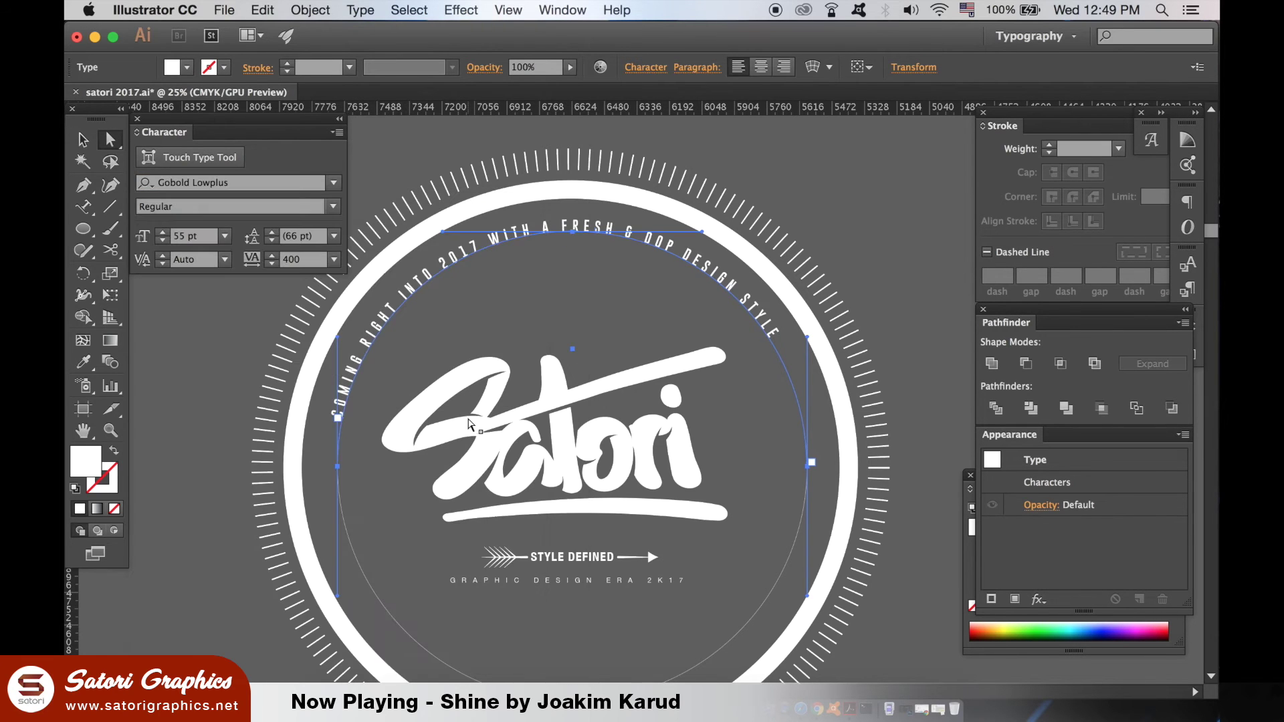
Set the rim text's tracking to 555 and size to 51 pt, then zoom out.
{"action": "left_click", "coordinate": [371, 334]}
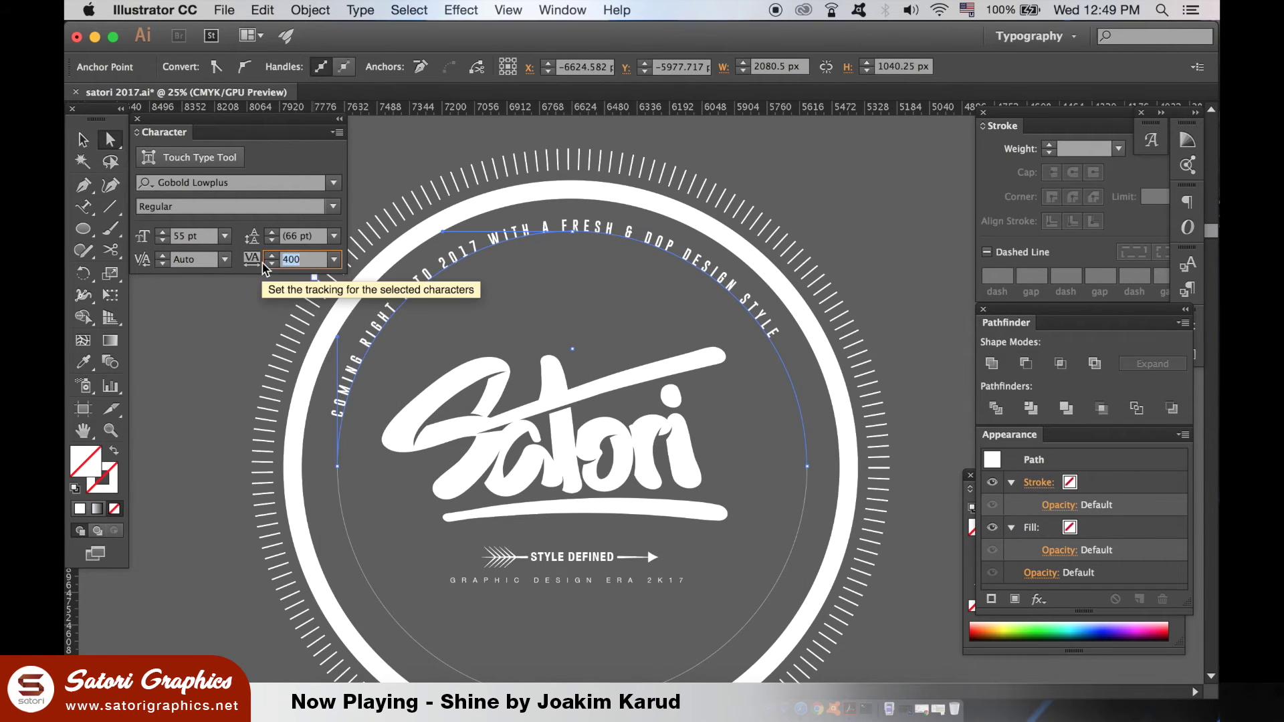
{"action": "type", "text": "555"}
{"action": "left_click", "coordinate": [83, 139]}
{"action": "type", "text": "555"}
{"action": "key", "text": "Return"}
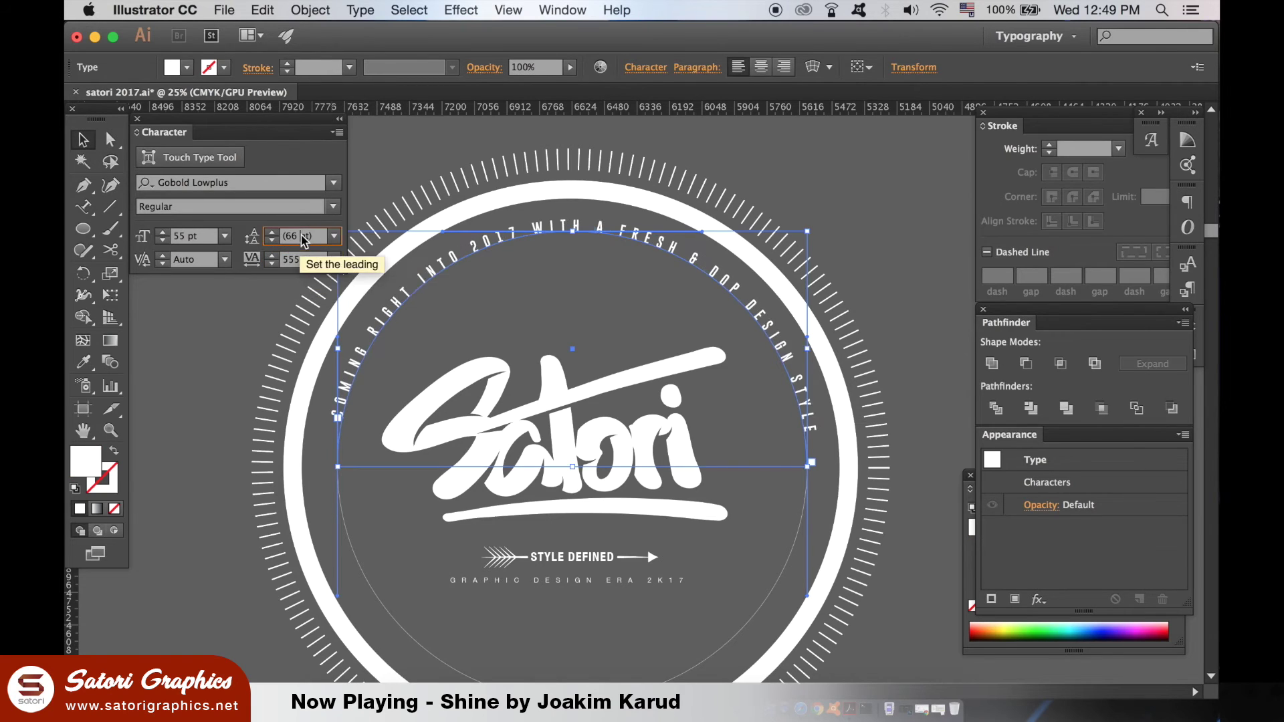
{"action": "scroll", "coordinate": [162, 240], "scroll_direction": "down", "scroll_amount": 4}
{"action": "key", "text": "a"}
{"action": "key", "text": "ctrl+shift+a"}
{"action": "left_click", "coordinate": [361, 371]}
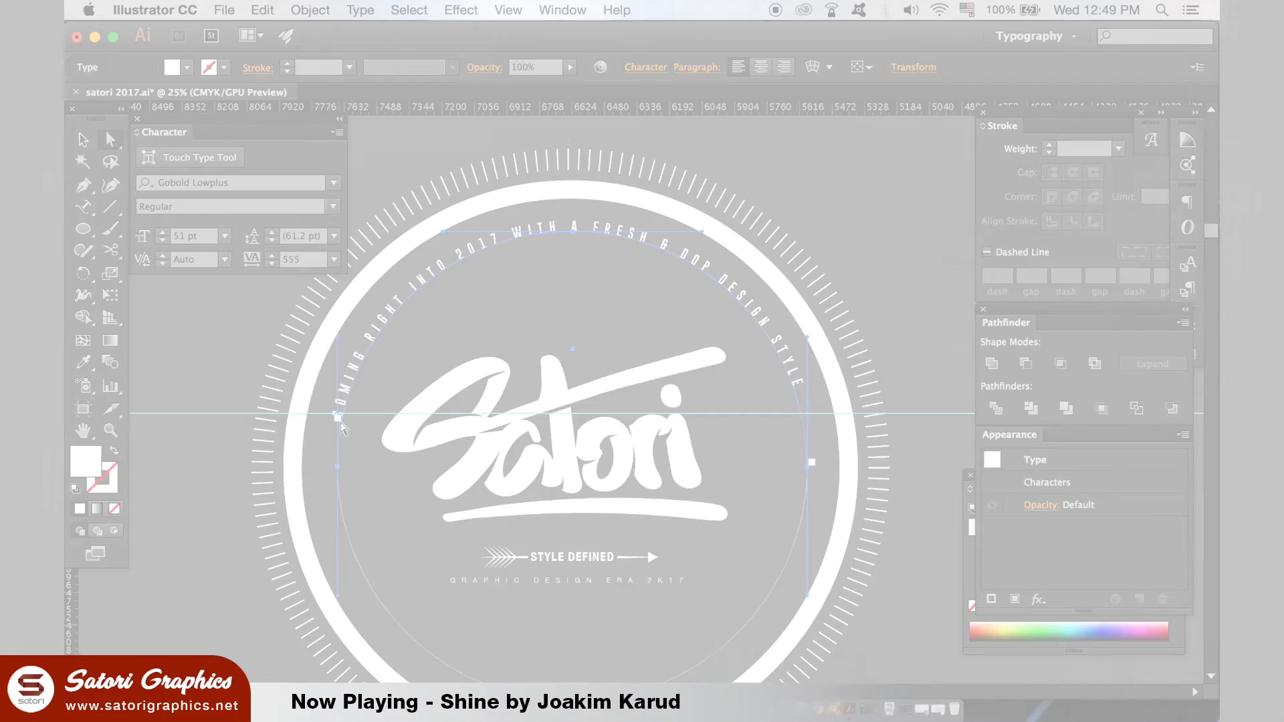
{"action": "key", "text": "ctrl+minus"}
{"action": "key", "text": "ctrl+minus"}
{"action": "key", "text": "ctrl+minus"}
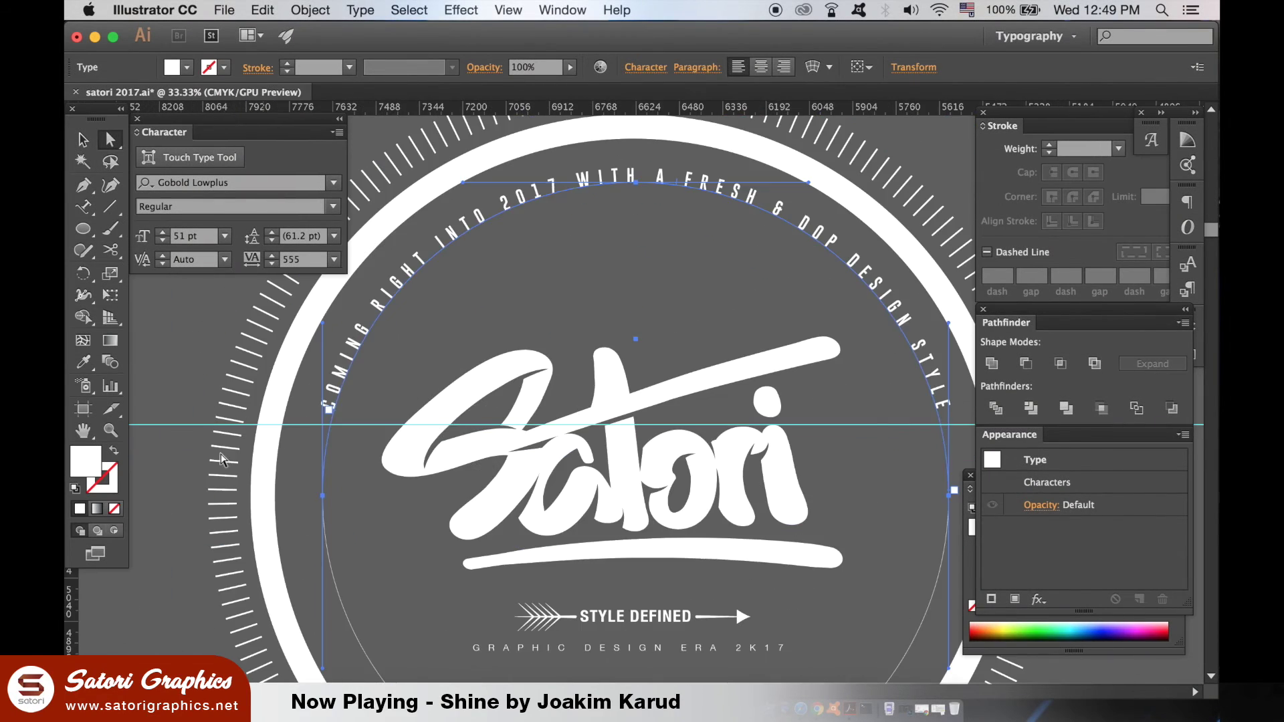
{"action": "key", "text": "ctrl+shift+a"}
Rotate a copy of the rim text down to the badge's bottom curve.
{"action": "left_click_drag", "start_coordinate": [763, 413], "coordinate": [762, 212]}
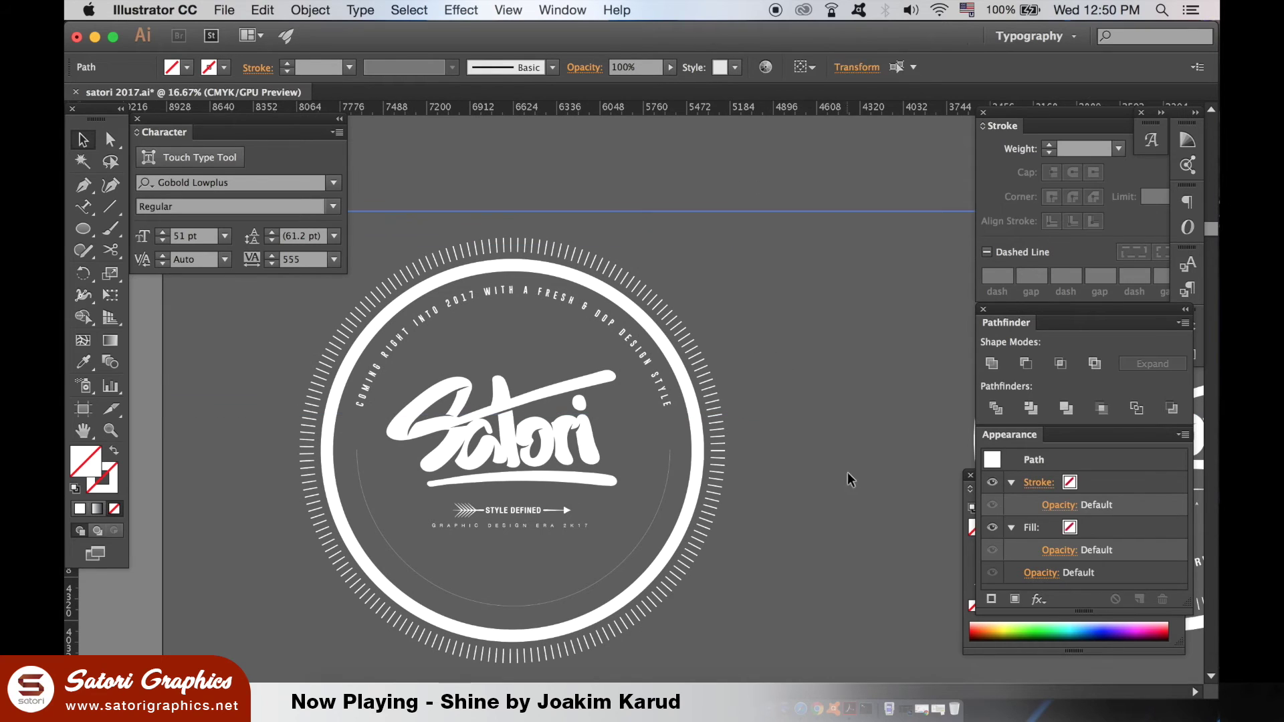
{"action": "left_click", "coordinate": [671, 499]}
{"action": "key", "text": "ctrl+v"}
{"action": "left_click", "coordinate": [310, 10]}
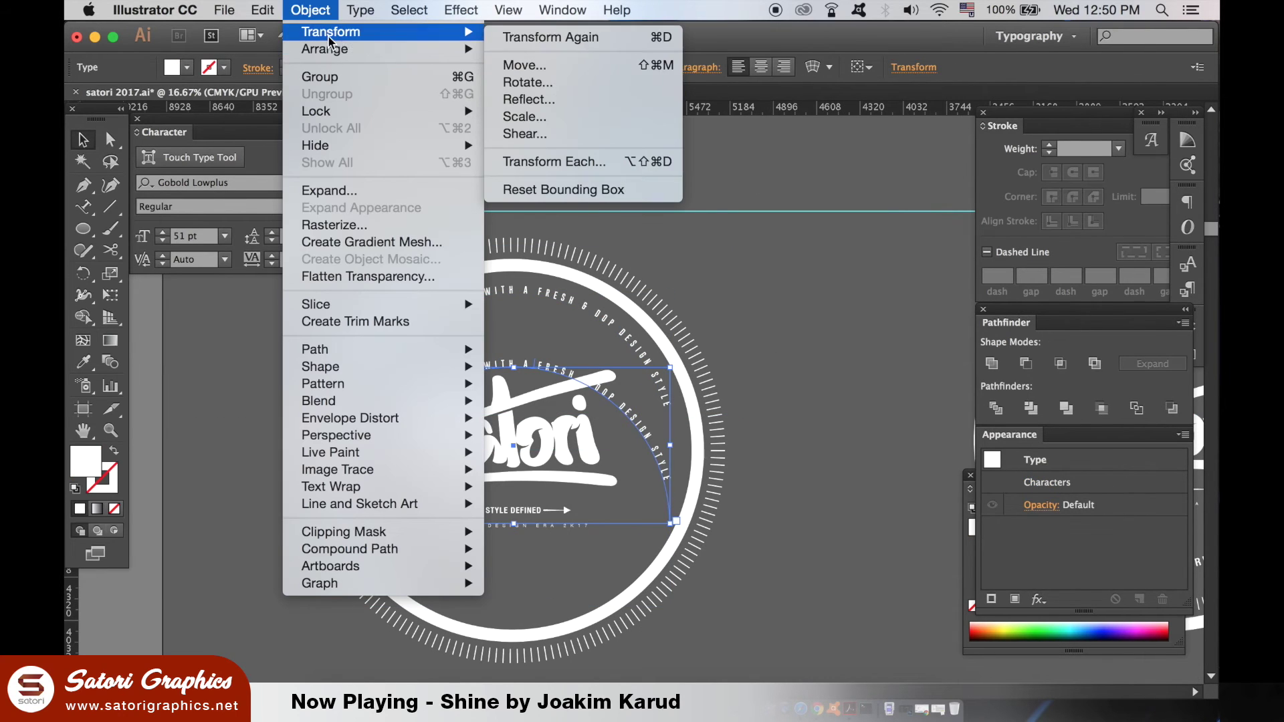
{"action": "left_click", "coordinate": [537, 84]}
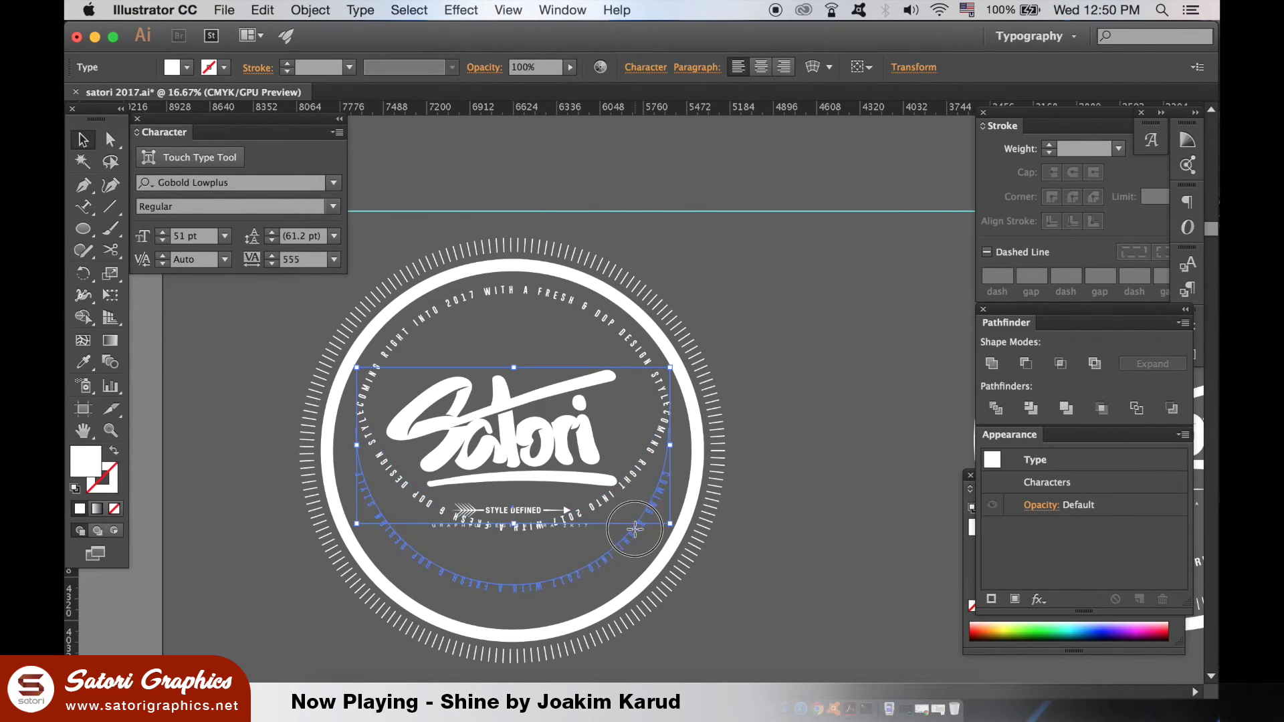
{"action": "left_click_drag", "start_coordinate": [634, 529], "coordinate": [637, 543]}
{"action": "left_click", "coordinate": [796, 525]}
{"action": "scroll", "coordinate": [796, 524], "scroll_direction": "right", "scroll_amount": 5}
{"action": "scroll", "coordinate": [476, 498], "scroll_direction": "left", "scroll_amount": 4}
Flip the bottom copy to read upright by dragging its path bracket with Direct Selection.
{"action": "left_click", "coordinate": [475, 498]}
{"action": "key", "text": "a"}
{"action": "left_click", "coordinate": [359, 618]}
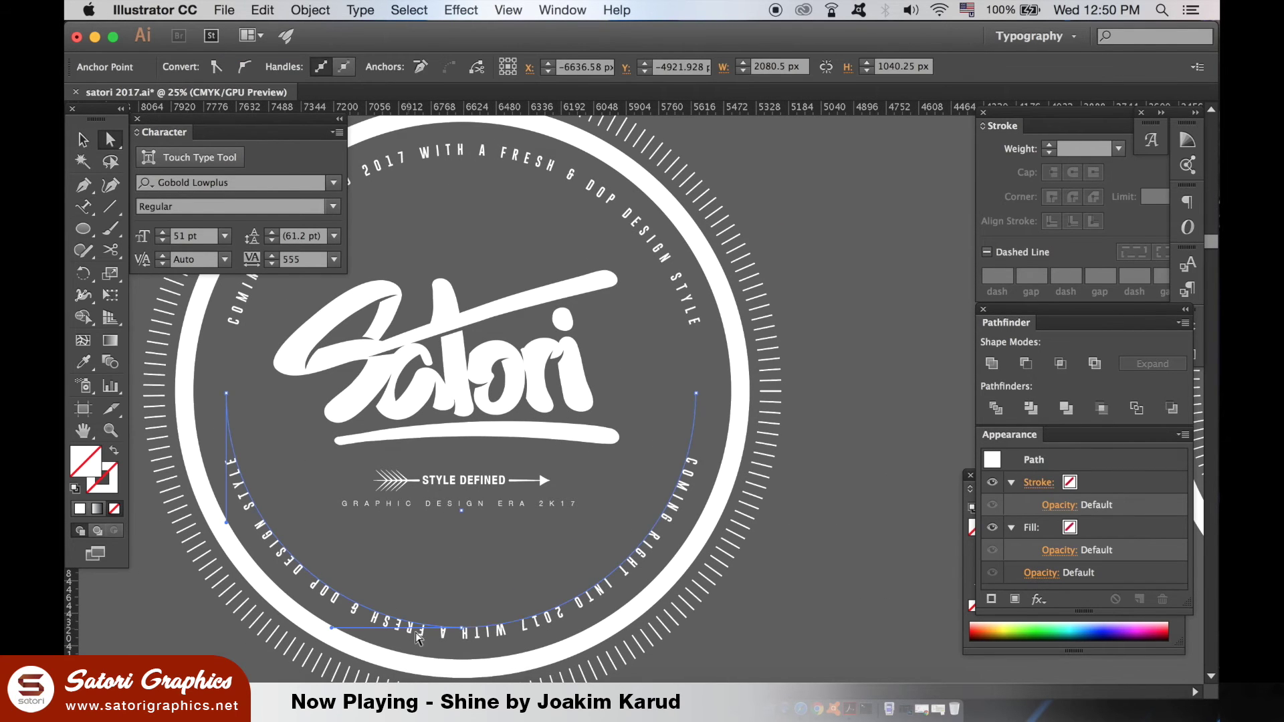
{"action": "key", "text": "ctrl+equal"}
{"action": "scroll", "coordinate": [560, 457], "scroll_direction": "down", "scroll_amount": 3}
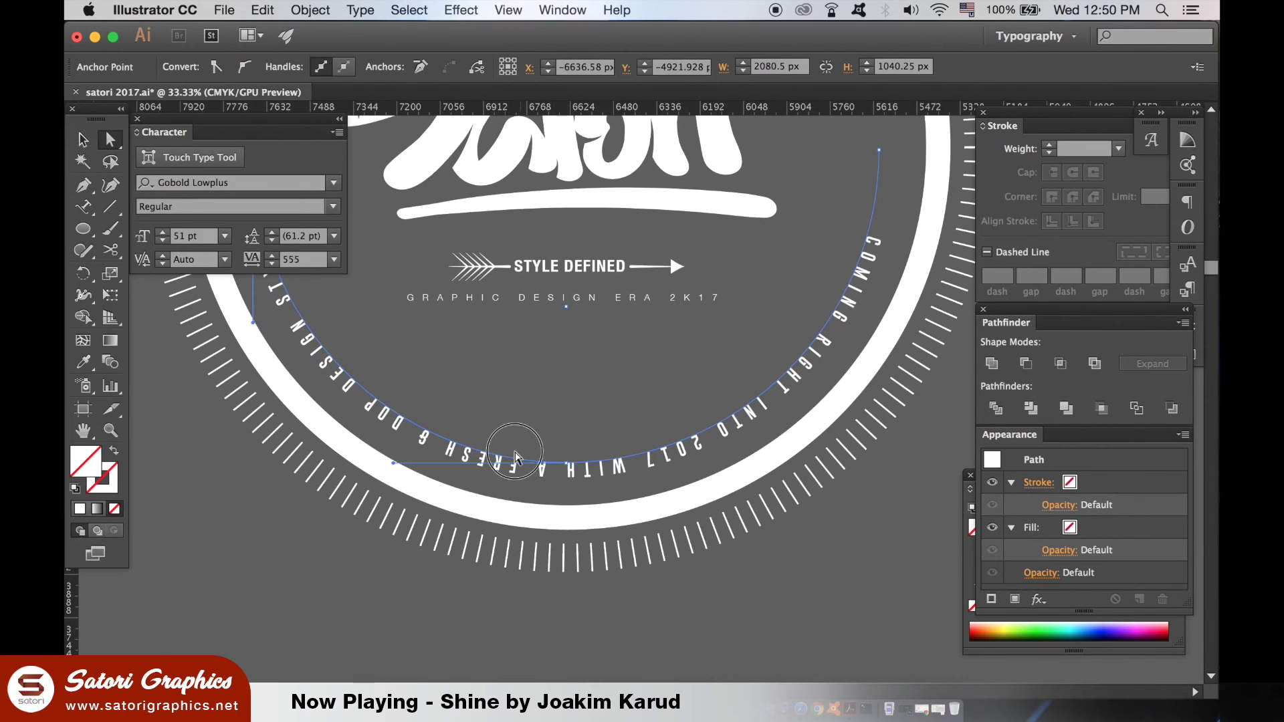
{"action": "left_click_drag", "start_coordinate": [537, 460], "coordinate": [521, 512]}
{"action": "left_click", "coordinate": [521, 532]}
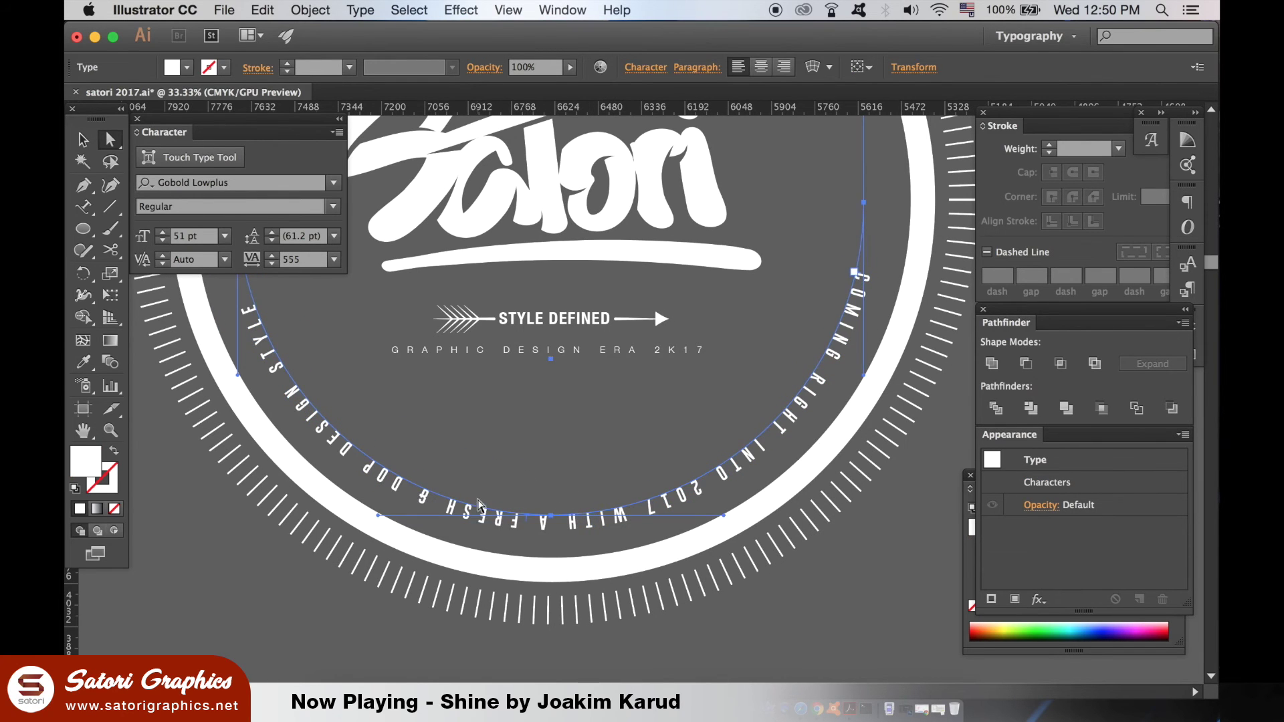
{"action": "left_click_drag", "start_coordinate": [531, 529], "coordinate": [547, 502]}
{"action": "scroll", "coordinate": [570, 592], "scroll_direction": "up", "scroll_amount": 3}
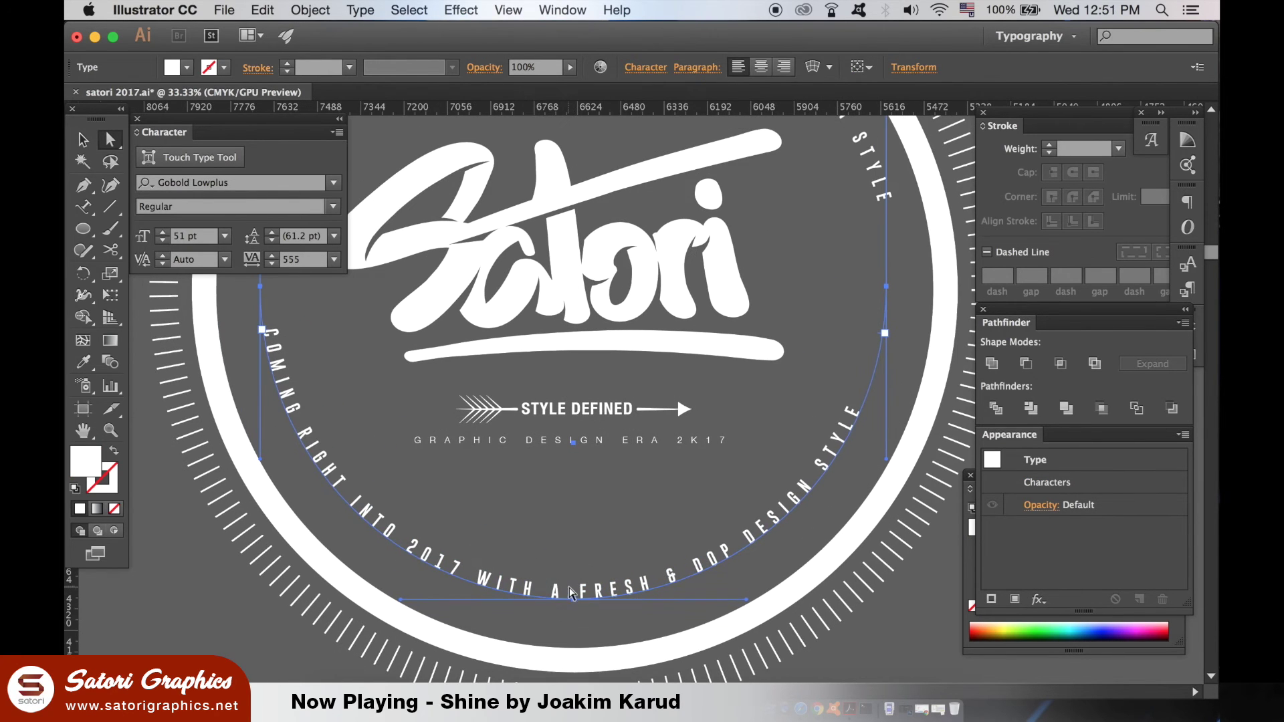
{"action": "key", "text": "v"}
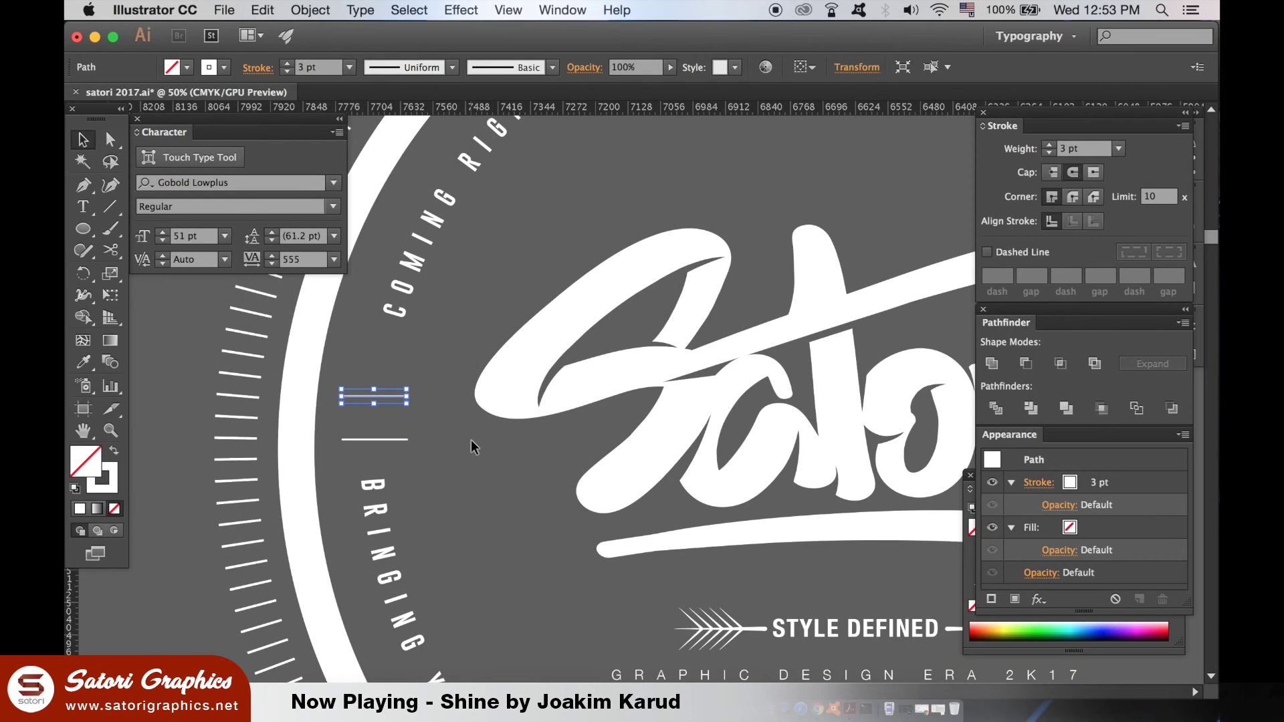
Add a '2017' point text label and move it between the two short lines on the badge's left.
{"action": "left_click", "coordinate": [471, 439]}
{"action": "key", "text": "t"}
{"action": "left_click", "coordinate": [476, 537]}
{"action": "type", "text": "2017"}
{"action": "key", "text": "Escape"}
{"action": "left_click_drag", "start_coordinate": [502, 532], "coordinate": [375, 418]}
{"action": "left_click", "coordinate": [404, 407]}
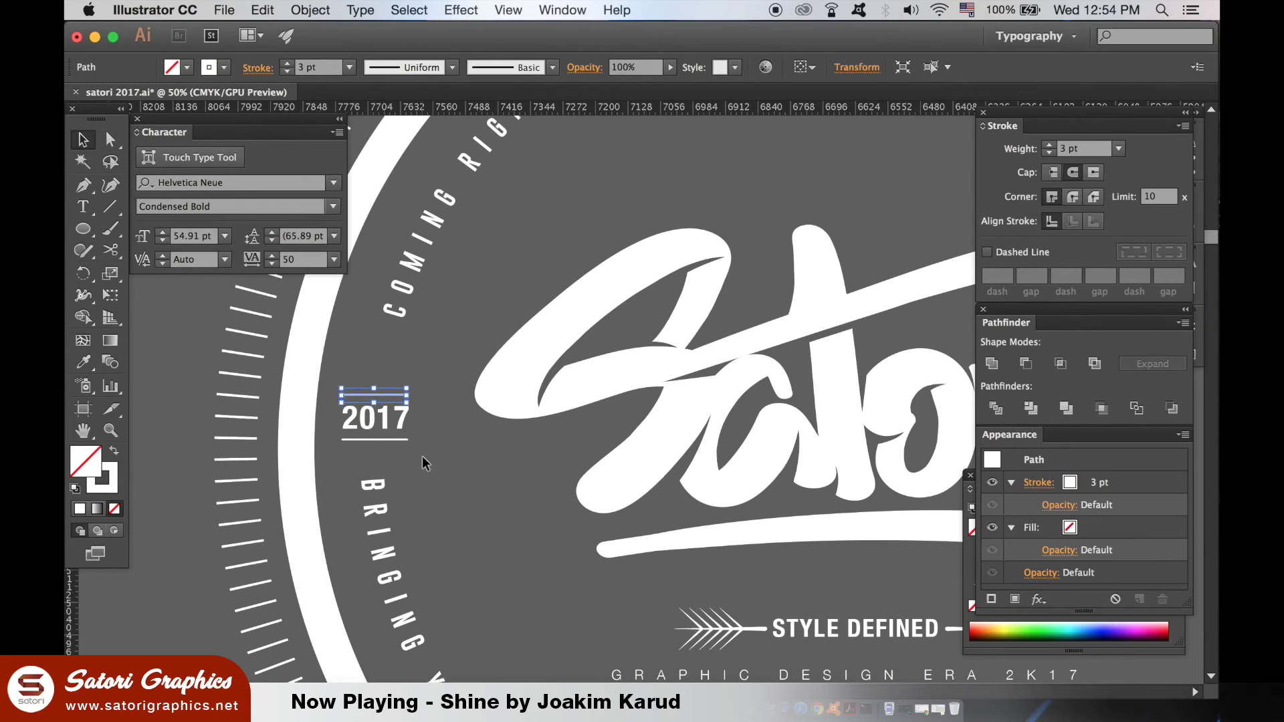
Reduce the bottom rim text to 52 pt and check the result.
{"action": "key", "text": "ctrl+minus"}
{"action": "key", "text": "ctrl+minus"}
{"action": "key", "text": "ctrl+minus"}
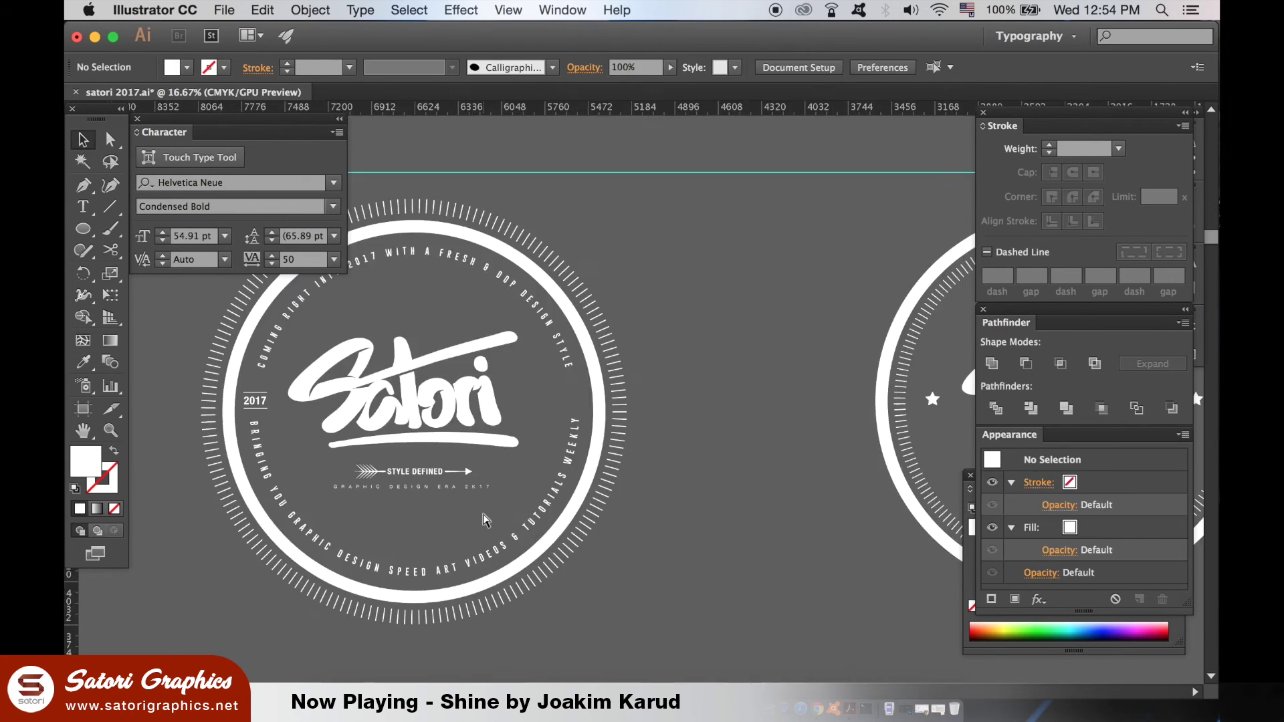
{"action": "left_click", "coordinate": [391, 462]}
{"action": "key", "text": "ctrl+plus"}
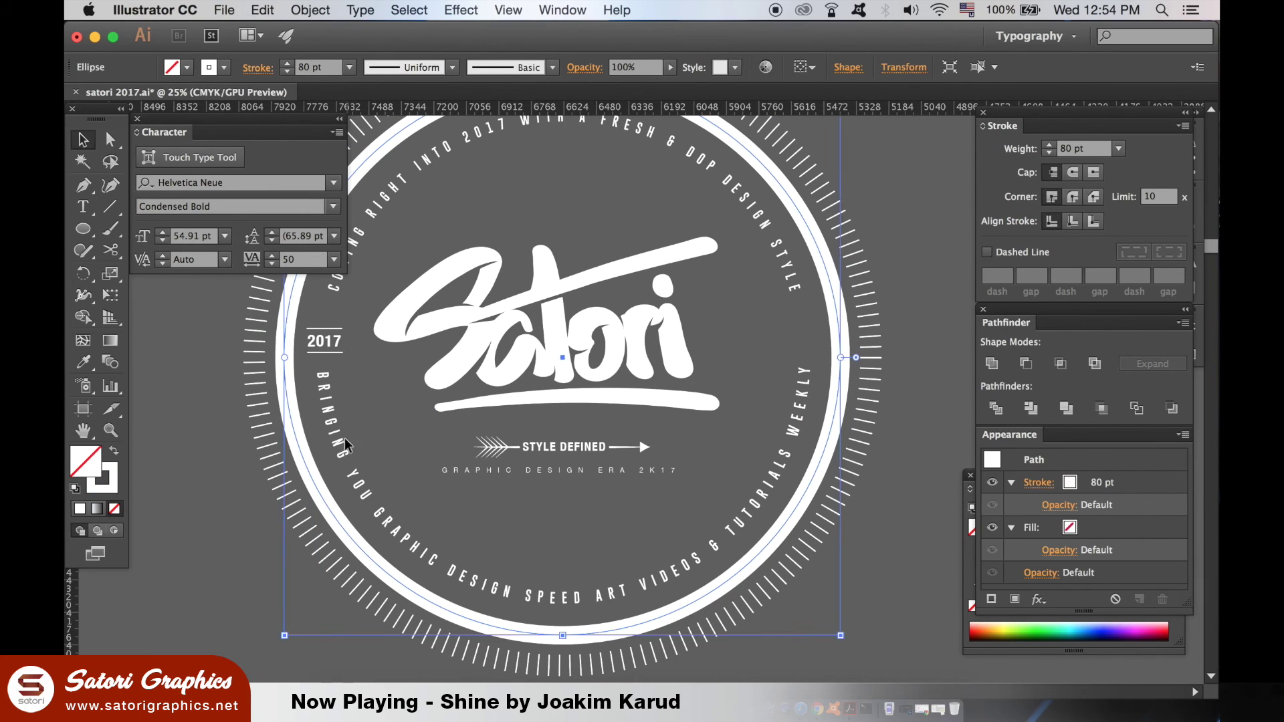
{"action": "left_click", "coordinate": [164, 240]}
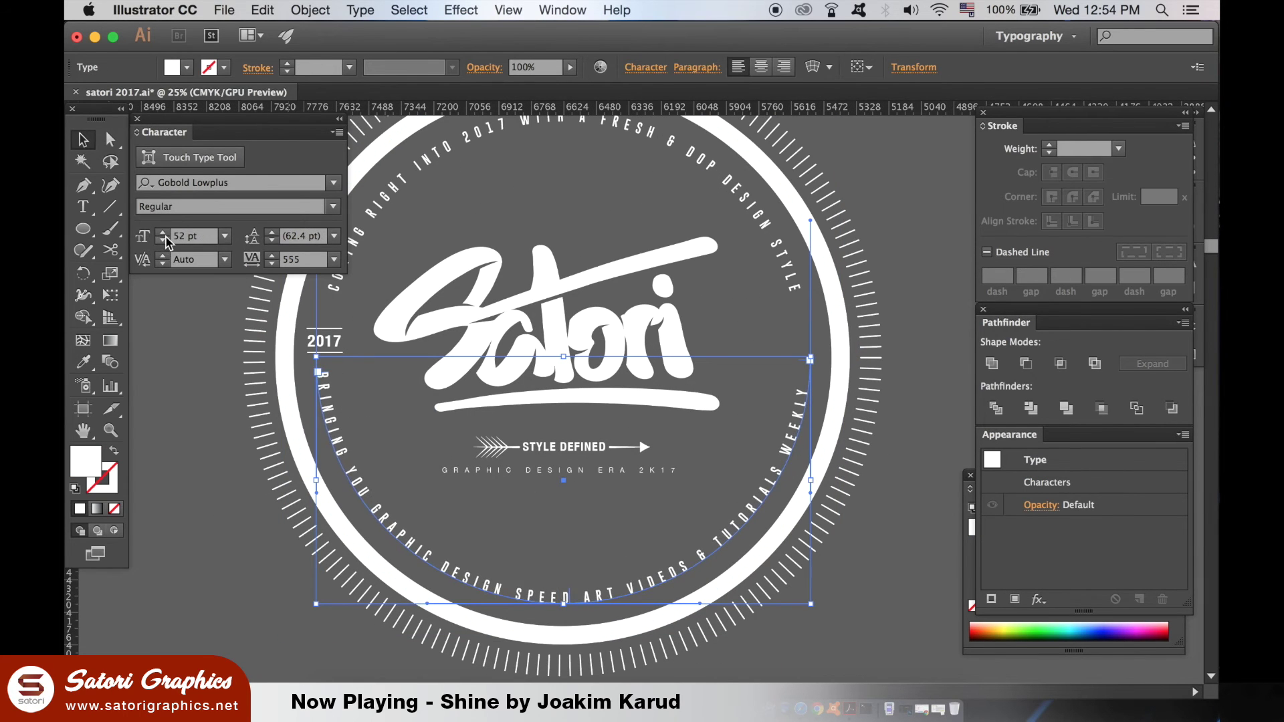
{"action": "key", "text": "ctrl+plus"}
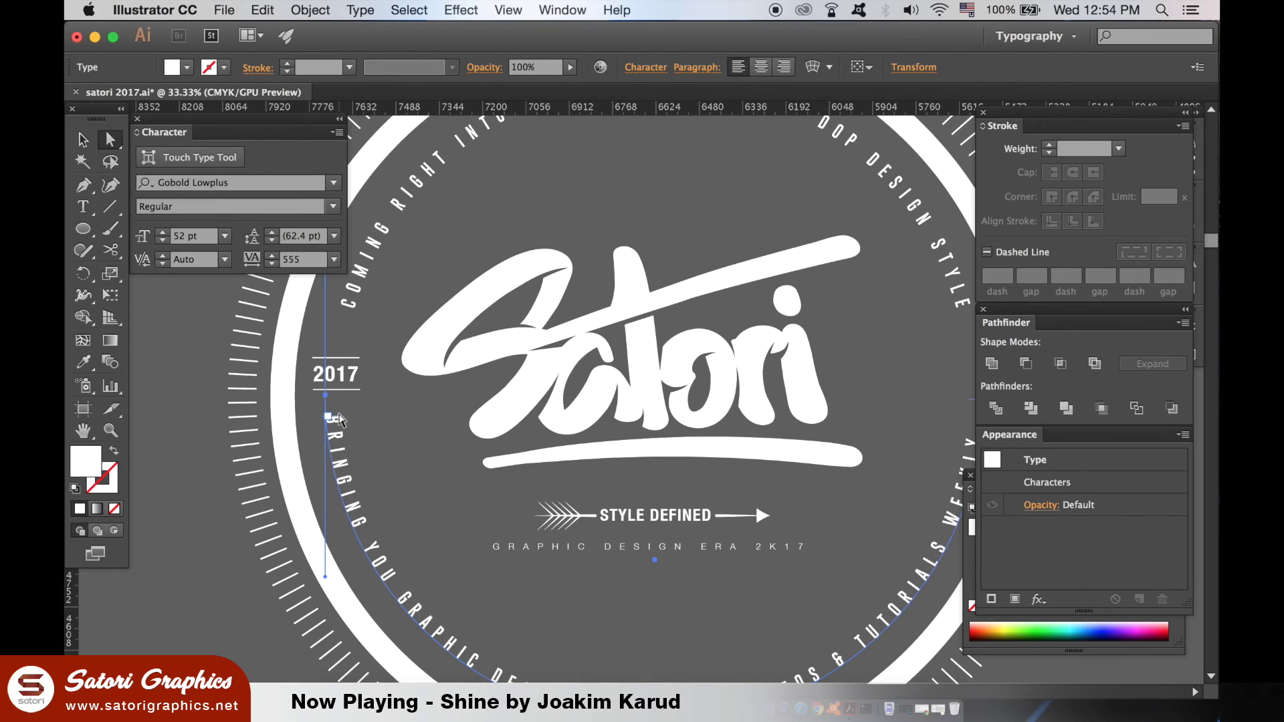
{"action": "key", "text": "ctrl+shift+a"}
{"action": "key", "text": "ctrl+minus"}
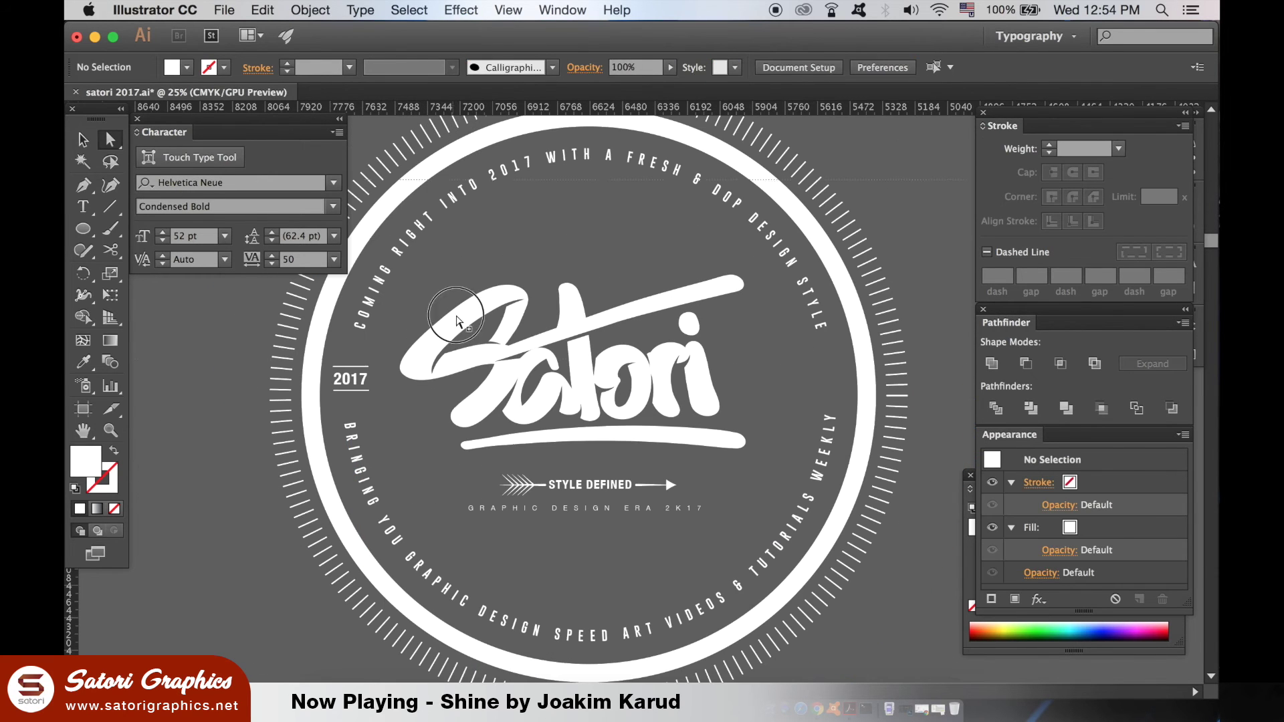
{"action": "left_click", "coordinate": [478, 429]}
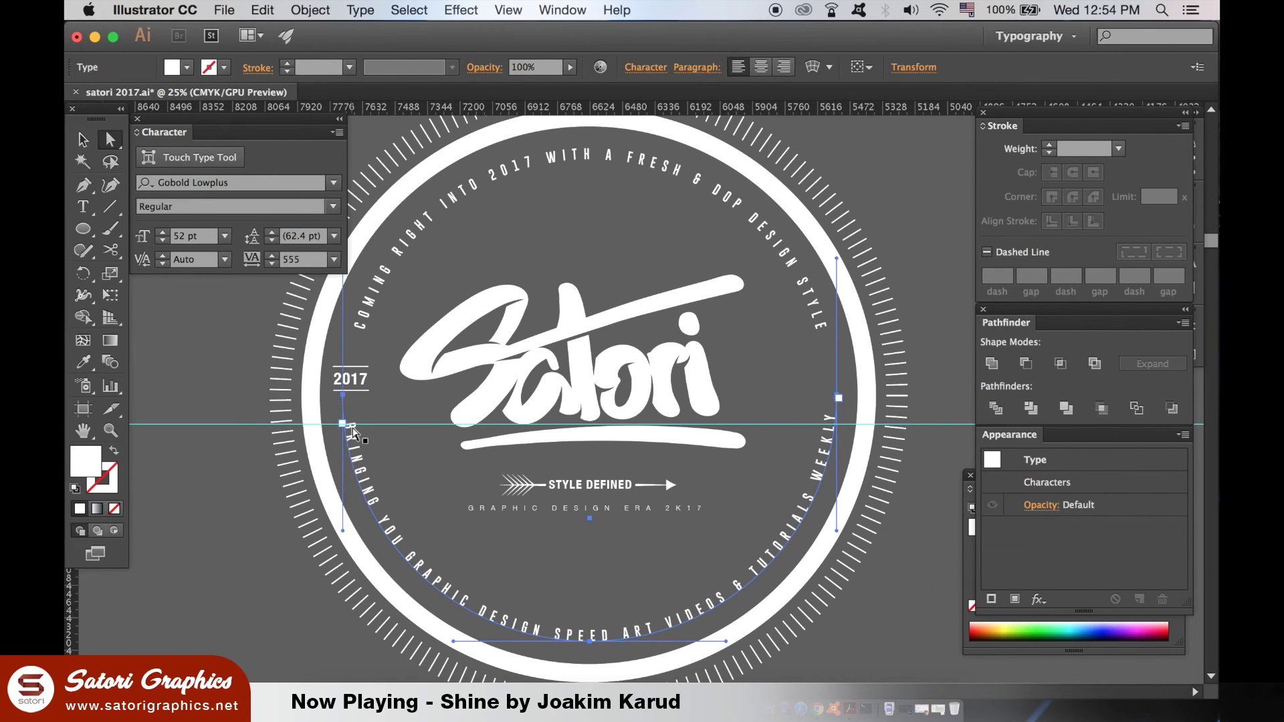
{"action": "scroll", "coordinate": [353, 434], "scroll_direction": "up", "scroll_amount": 2, "text": "alt"}
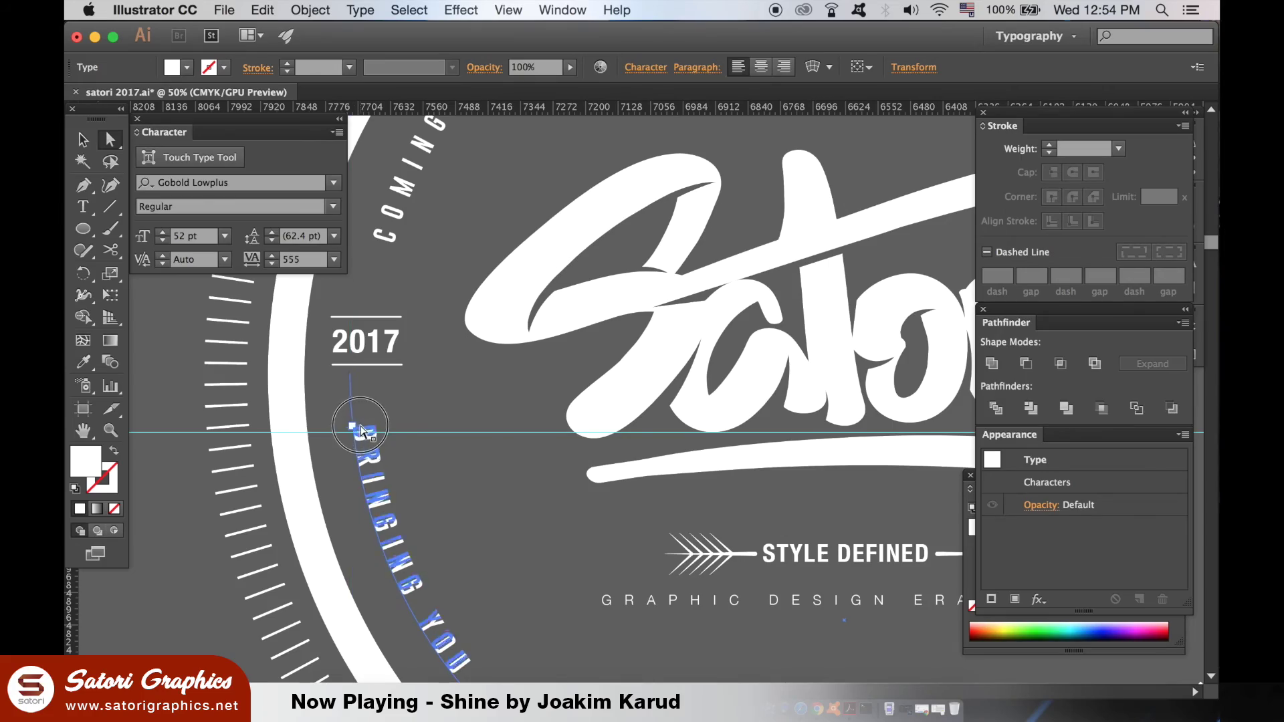
{"action": "key", "text": "ctrl+shift+a"}
{"action": "scroll", "coordinate": [279, 392], "scroll_direction": "down", "scroll_amount": 2, "text": "alt"}
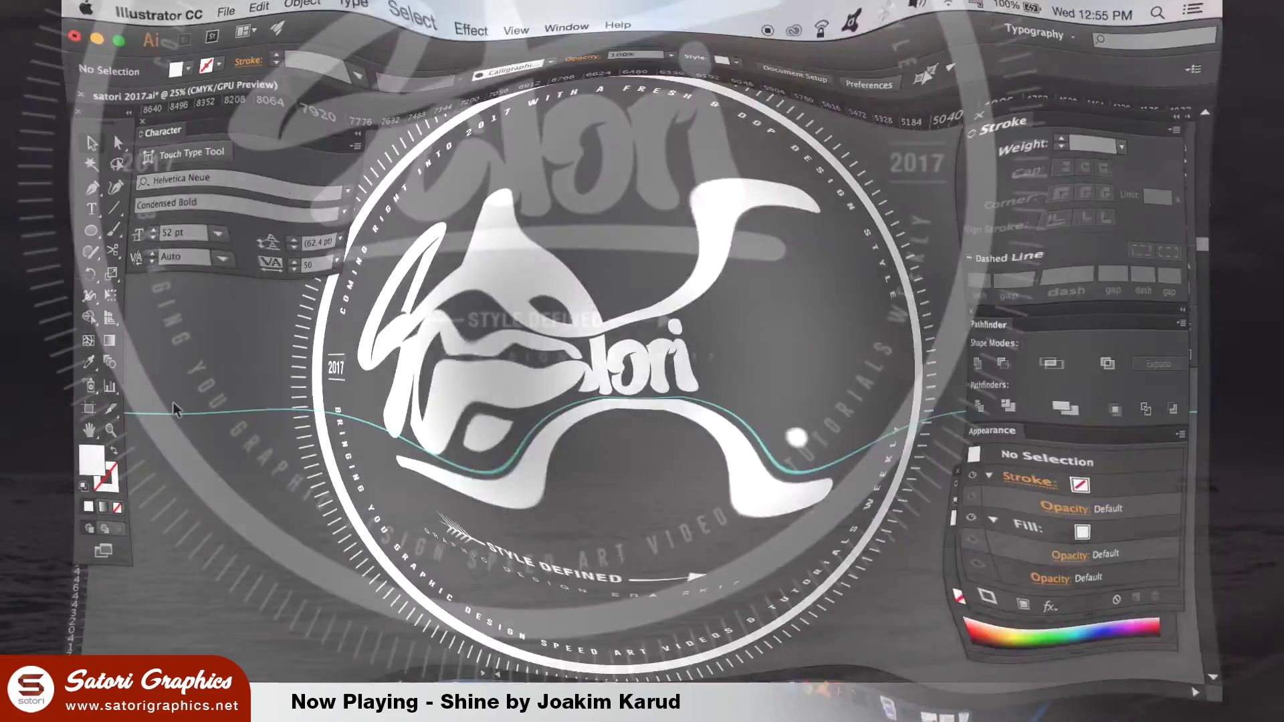